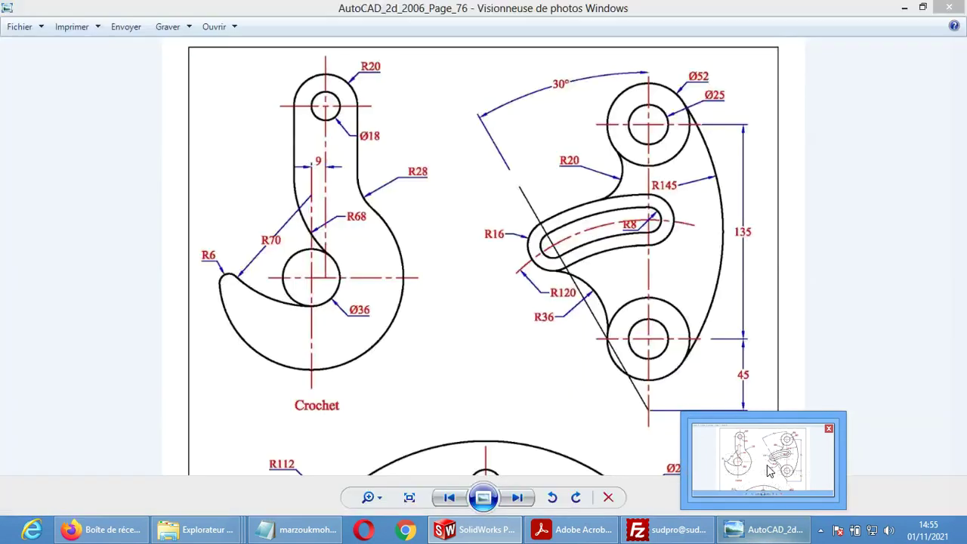
Step: Review the lever reference drawing in Photo Viewer, then return to the empty SolidWorks part Pièce1
left_click(769, 471)
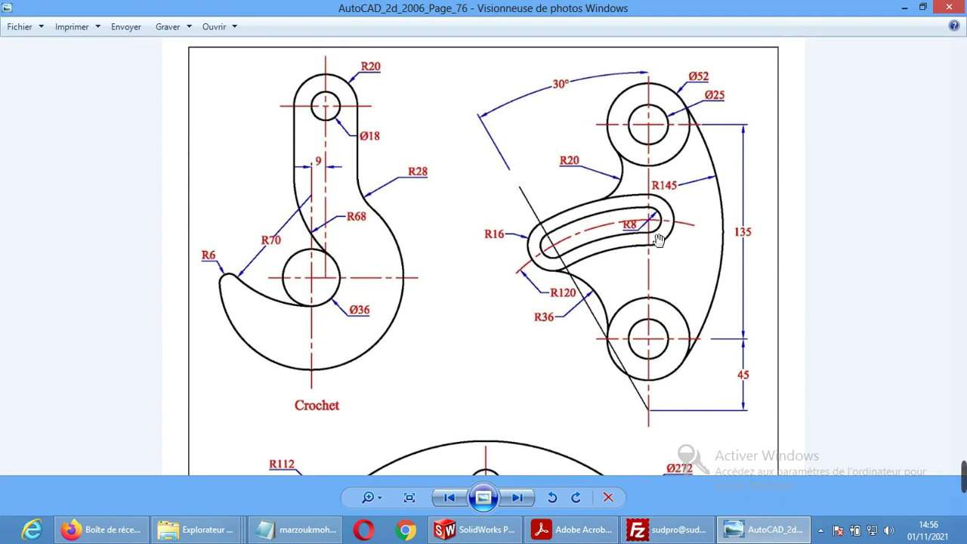
left_click(953, 439)
left_click(474, 529)
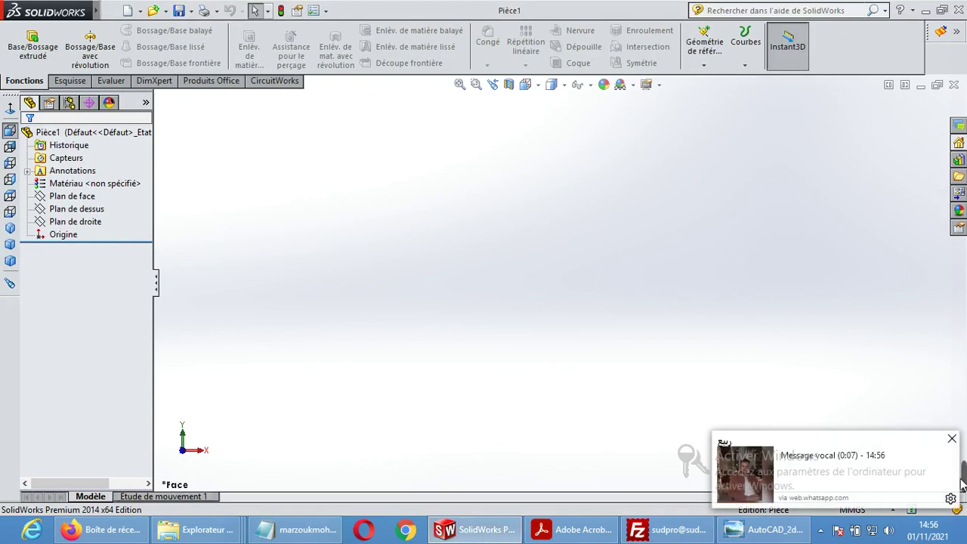
Step: Start a new sketch on Plan de face with the Circle tool active
left_click(952, 439)
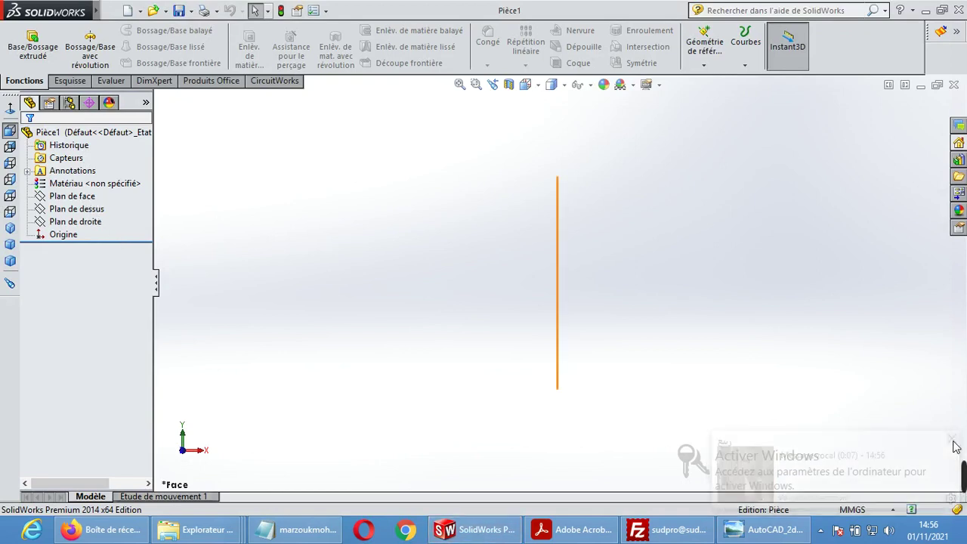
left_click(73, 198)
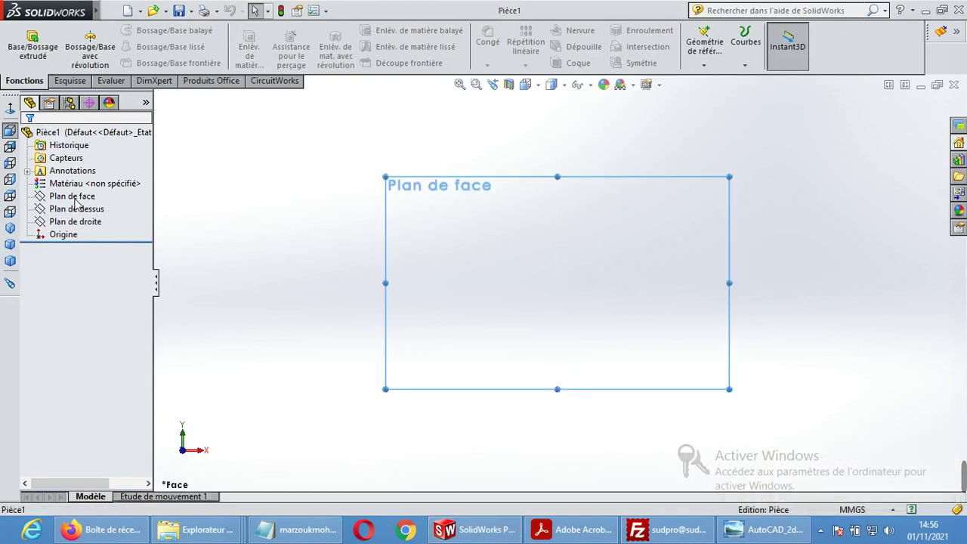
left_click(80, 84)
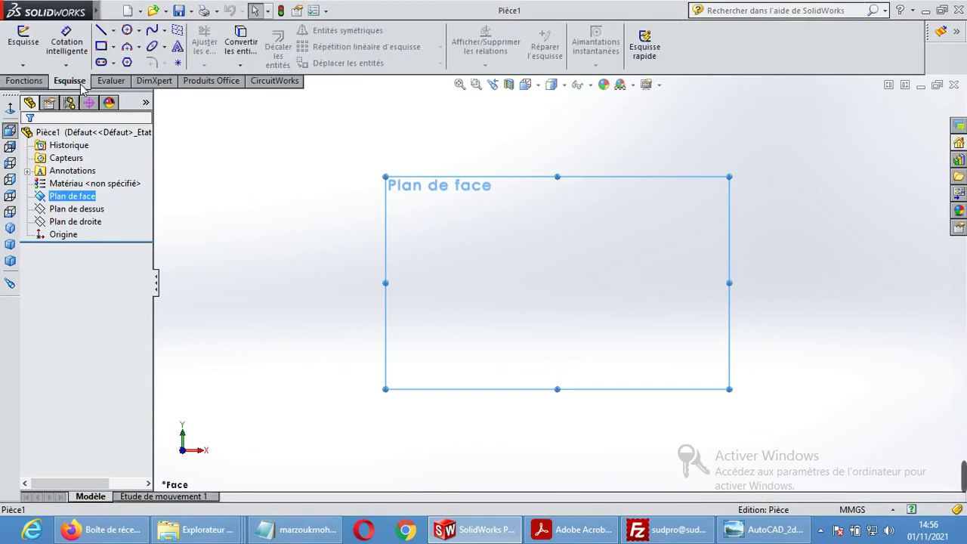
left_click(140, 31)
left_click(151, 44)
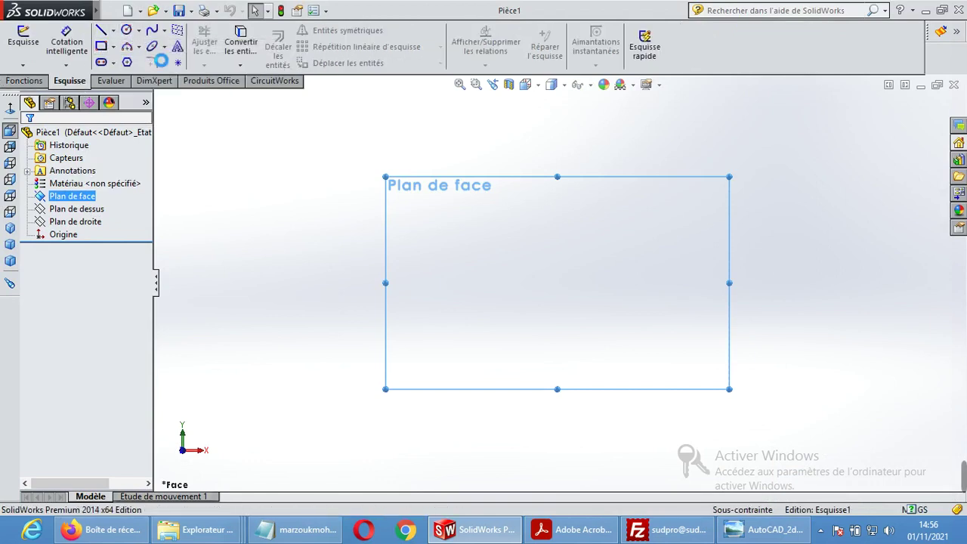
left_click(759, 536)
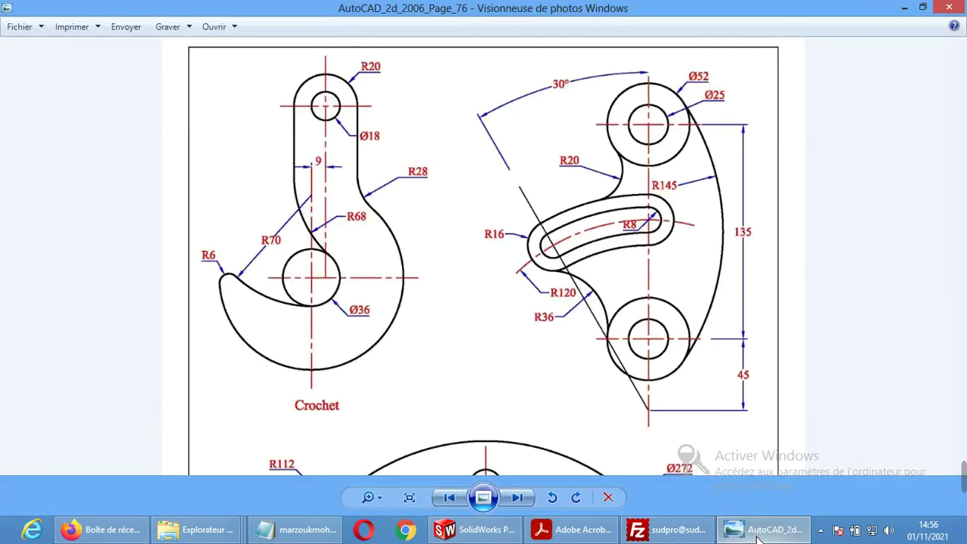
left_click(759, 536)
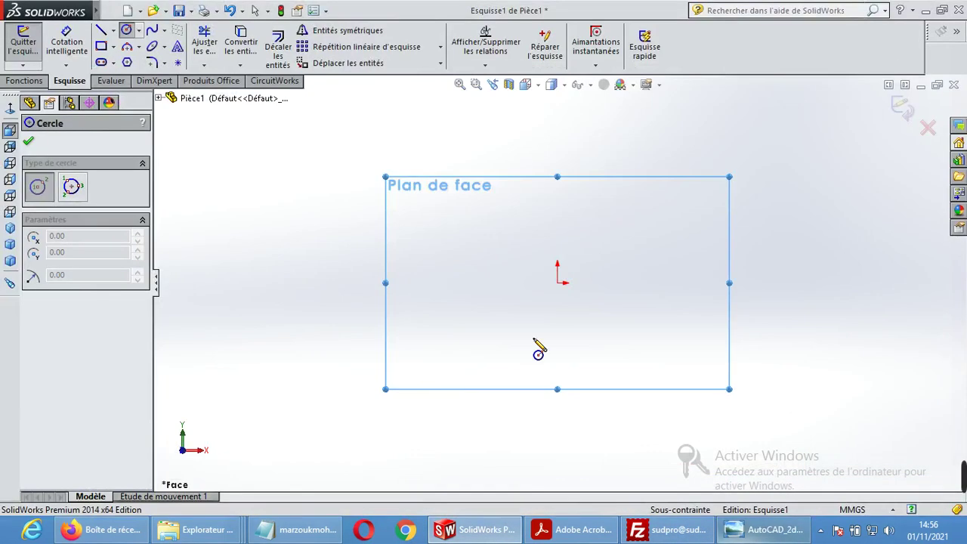
Step: Draw two concentric circles centred on the origin
left_click(558, 284)
left_click(609, 263)
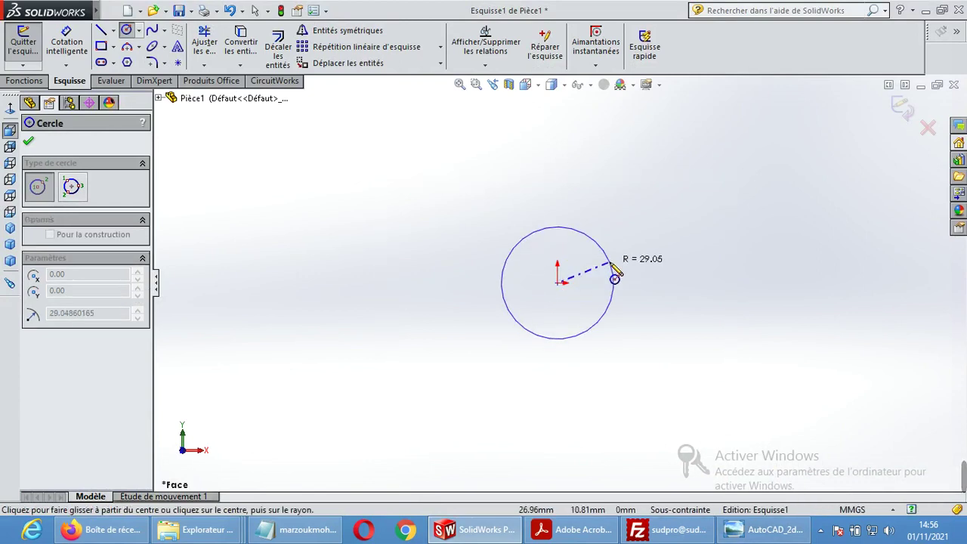
left_click(558, 284)
left_click(585, 262)
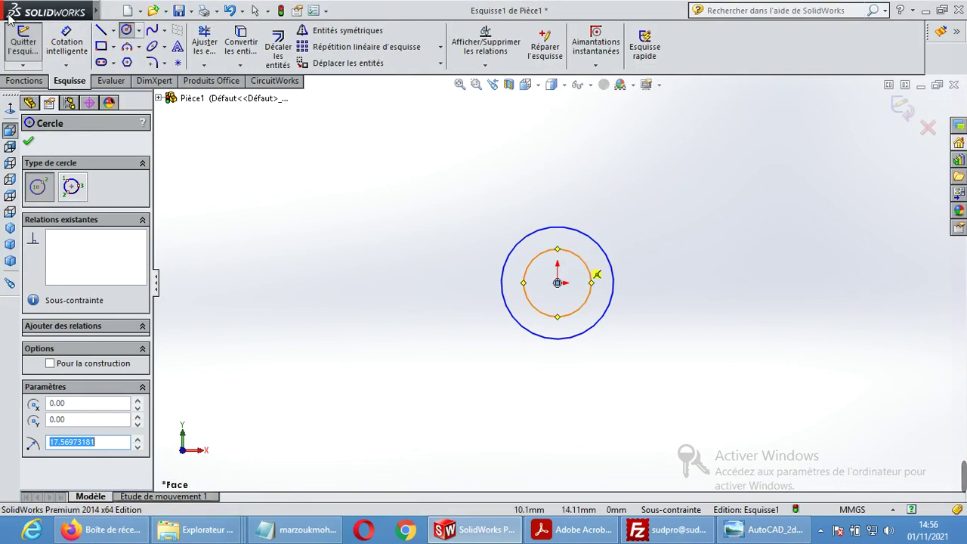
Step: Dimension the outer circle to Ø52 and the inner circle to Ø25
right_click_drag(594, 275, 527, 363)
left_click(565, 339)
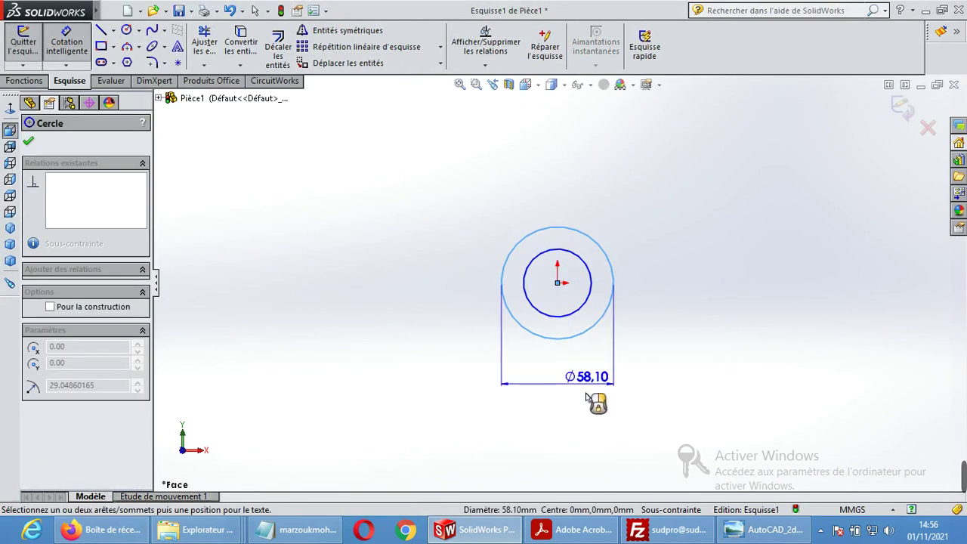
left_click(503, 403)
type("52")
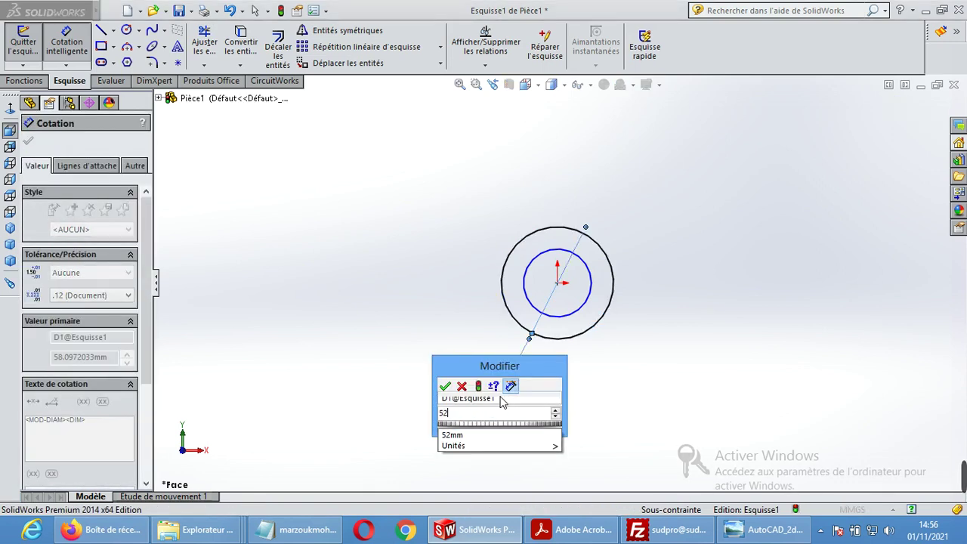
key("Return")
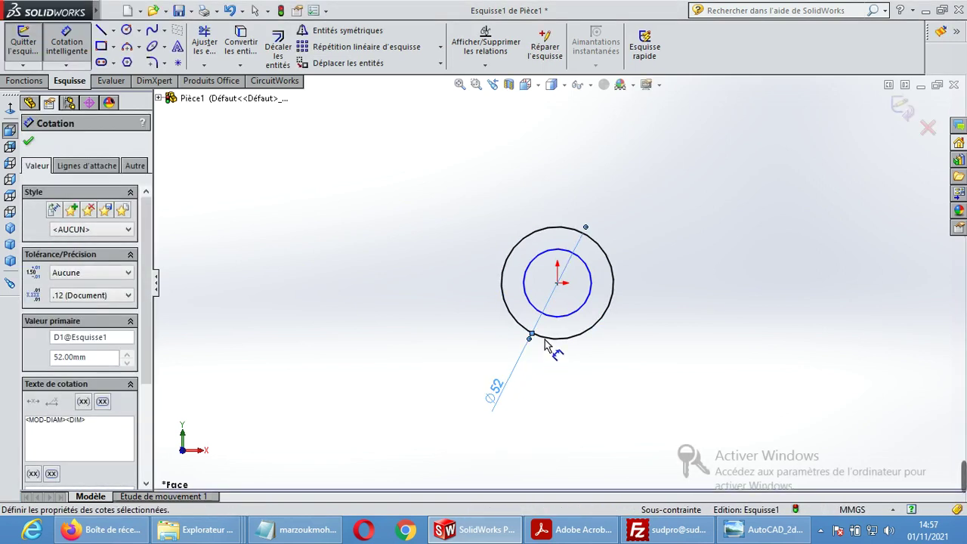
left_click(563, 321)
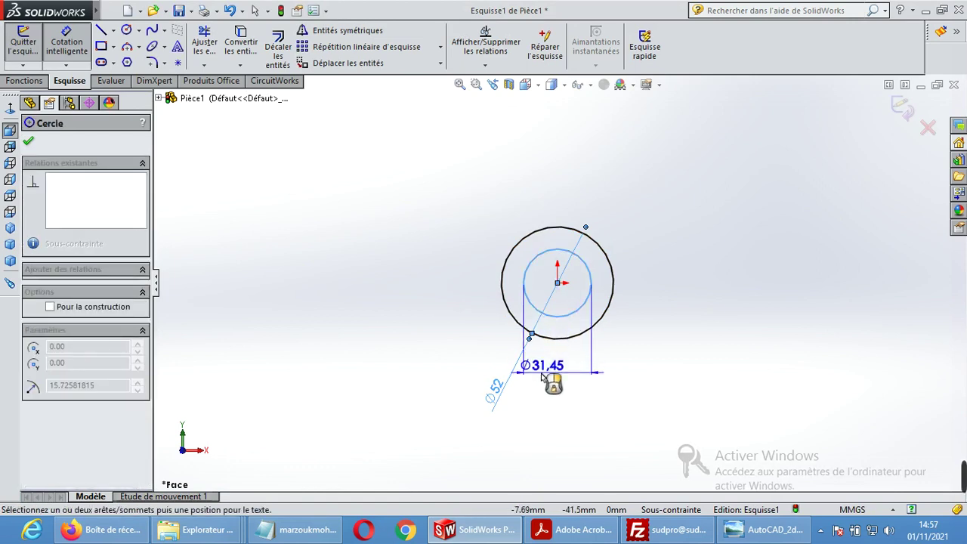
left_click(487, 386)
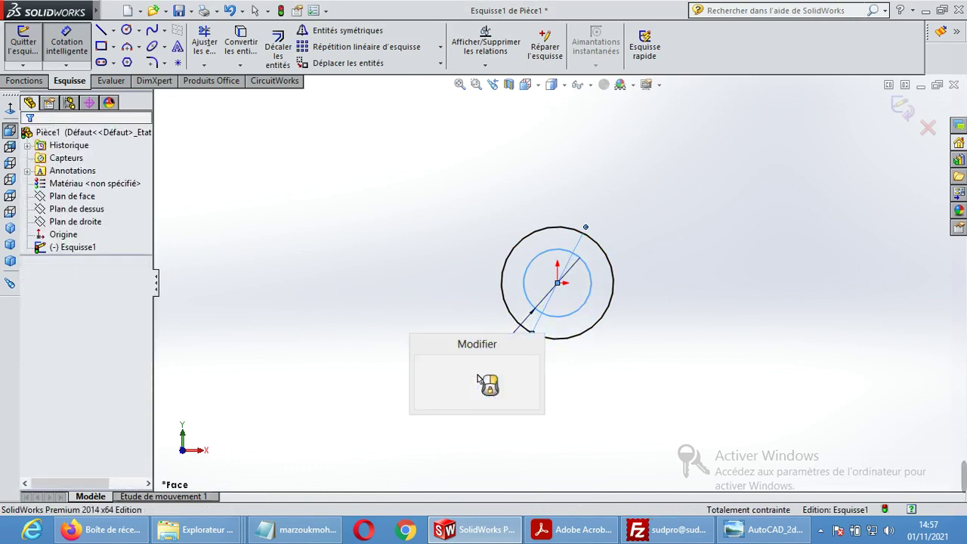
type("25")
key("Return")
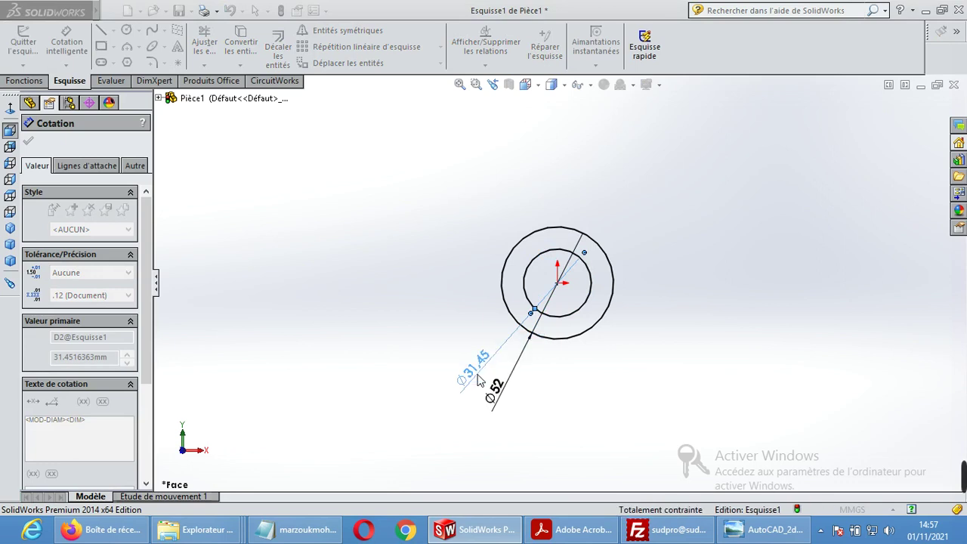
key("Escape")
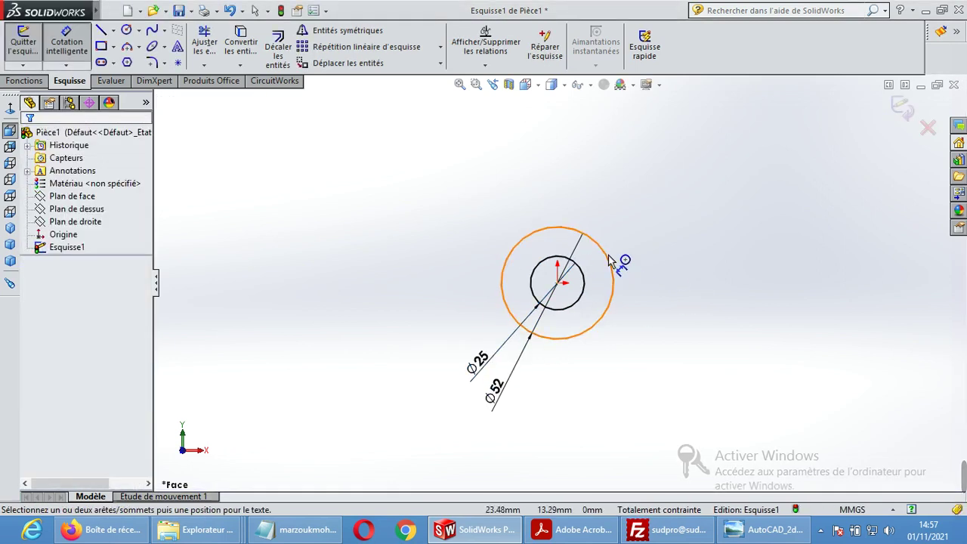
scroll(615, 261, "up", 2)
left_click(784, 537)
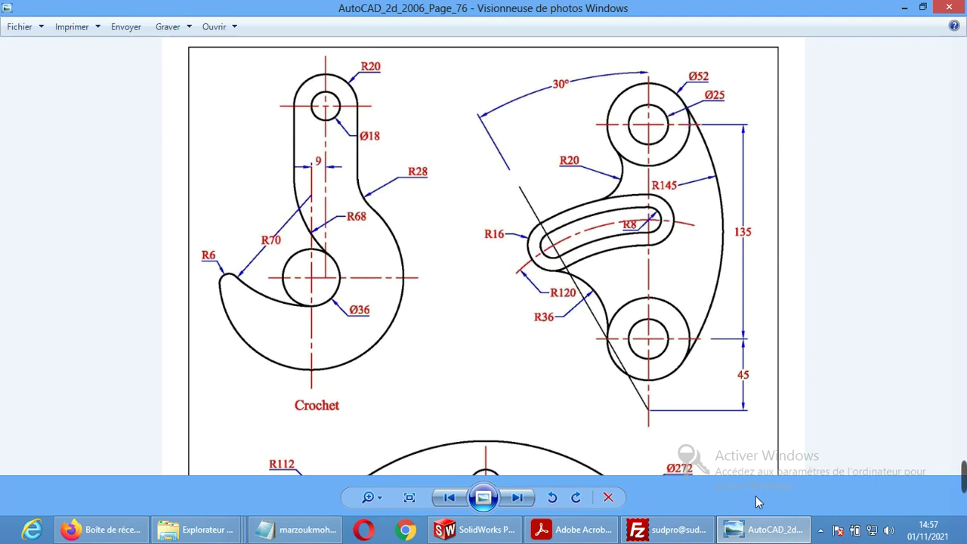
left_click(476, 529)
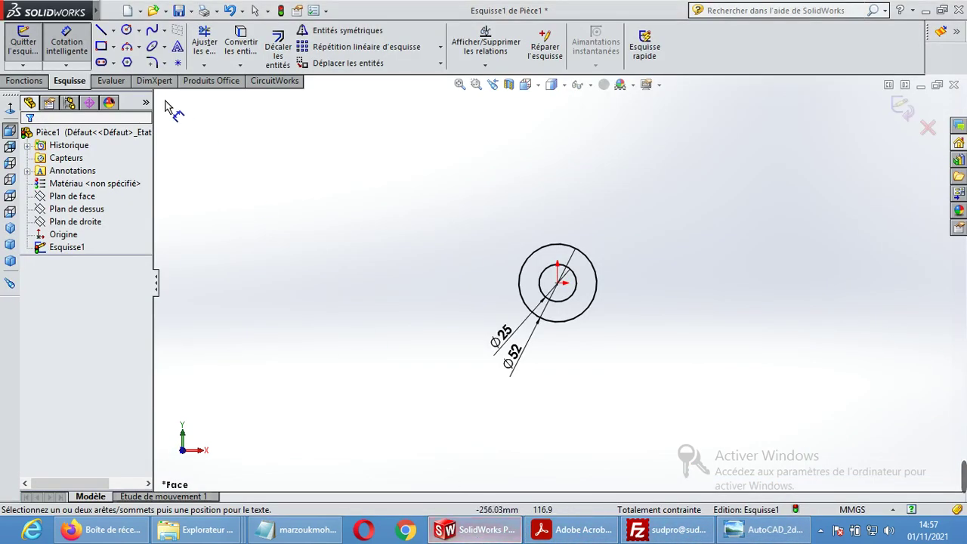
Step: Draw a vertical construction line upward from the origin and fit the sketch in view
left_click(112, 30)
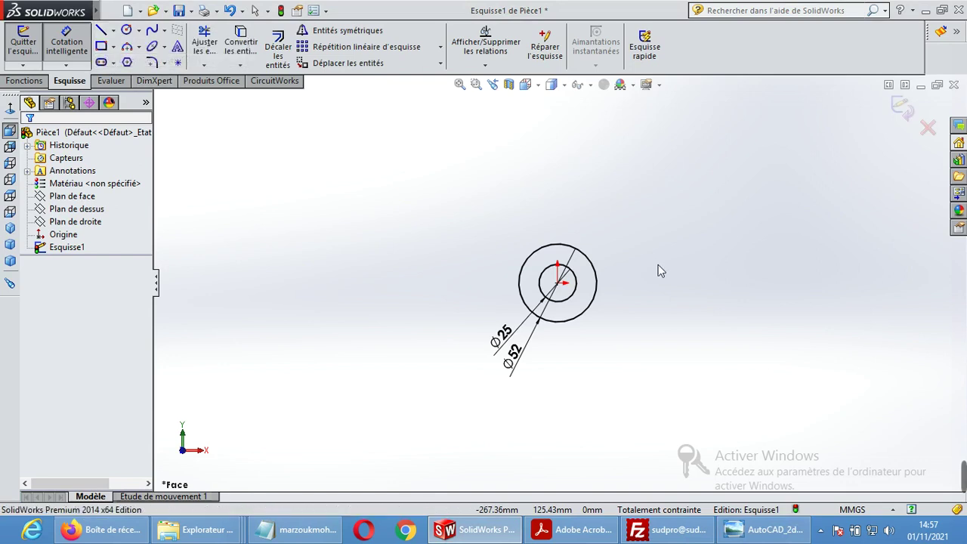
left_click(557, 138)
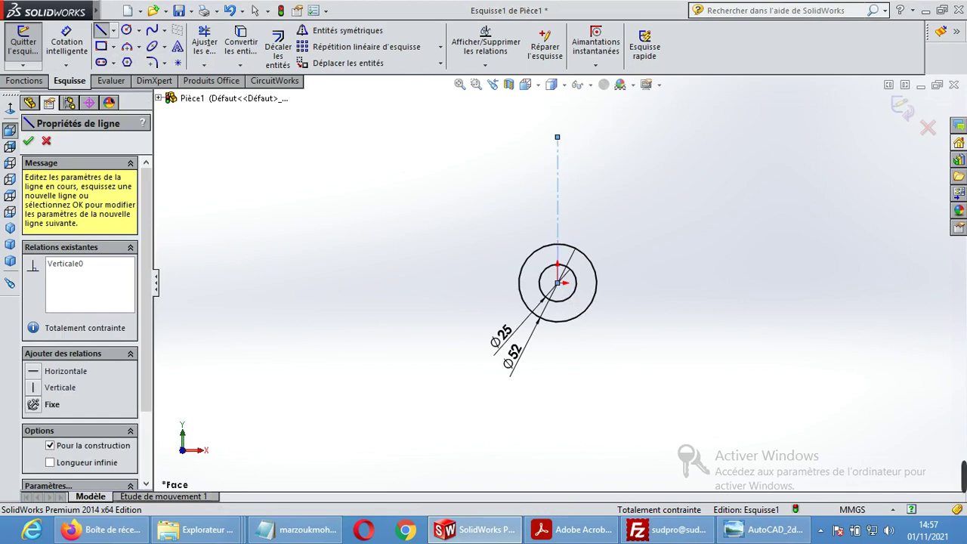
left_click(557, 82)
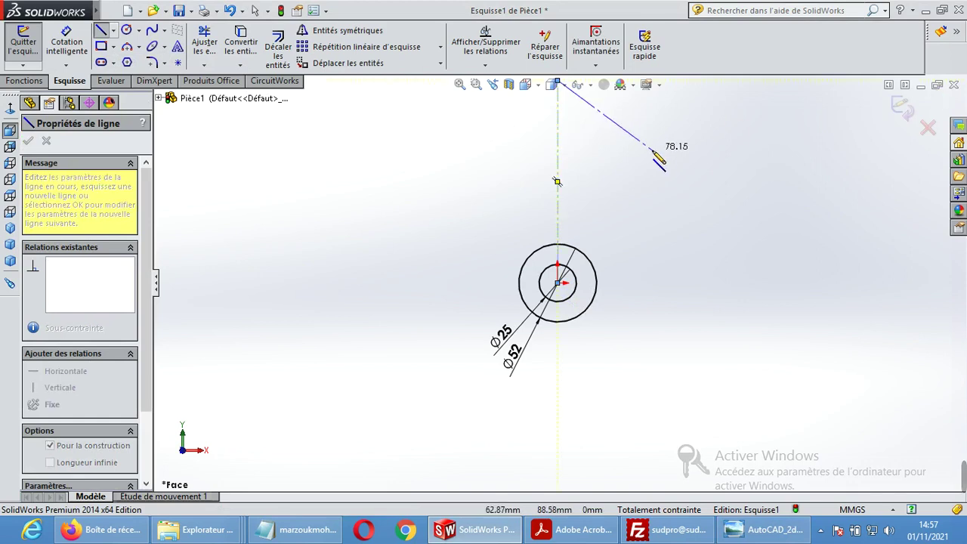
key("Escape")
key("f")
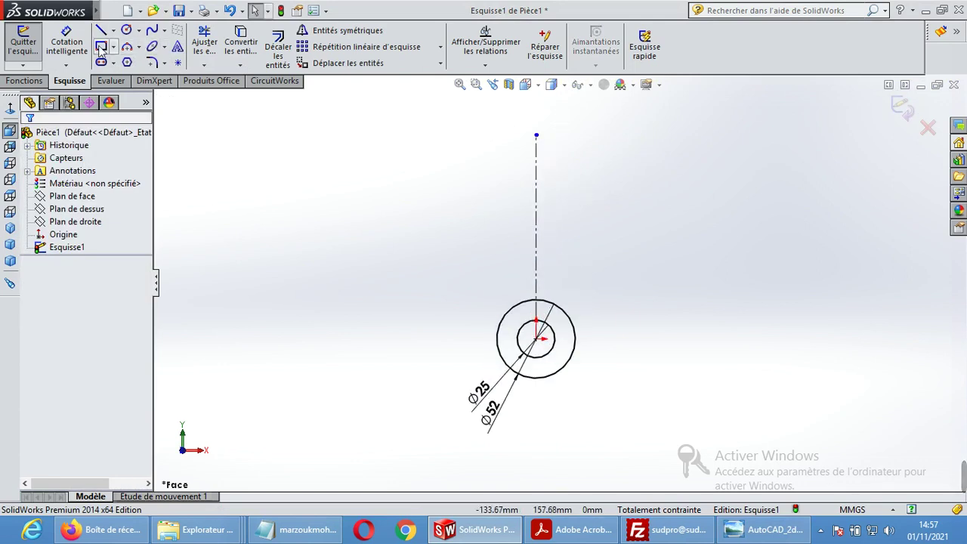
Step: Draw concentric circles of radius 26 and 12.5 at the construction line's top (0, 135)
left_click(130, 30)
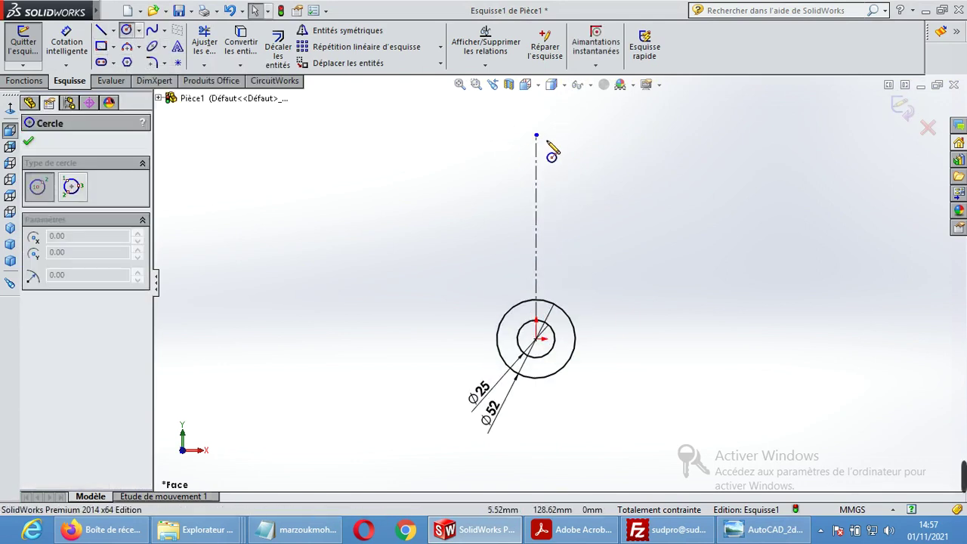
left_click(536, 134)
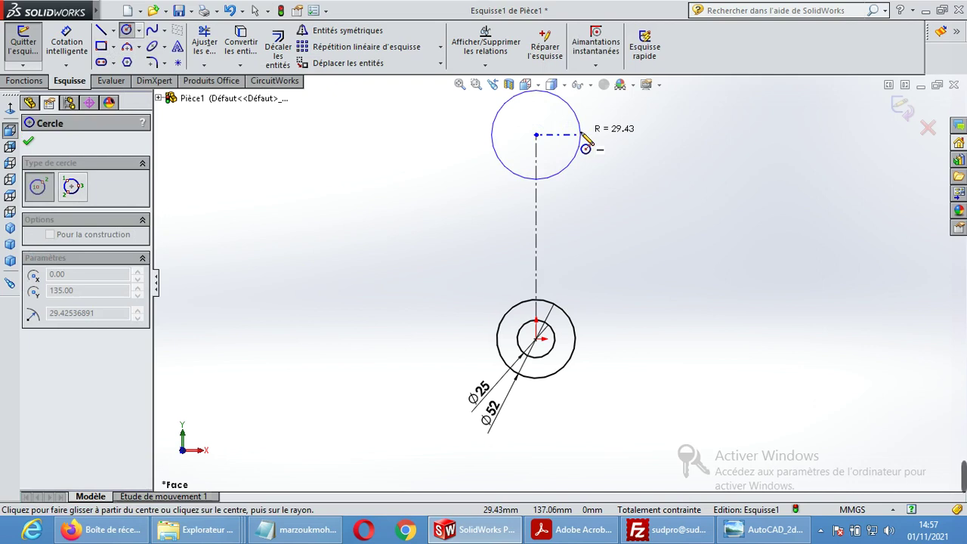
left_click(581, 135)
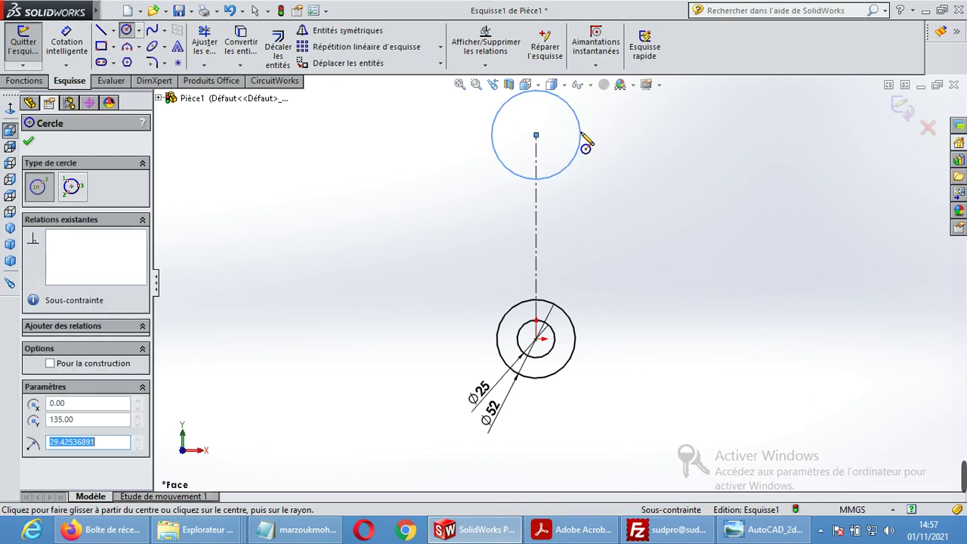
type("26")
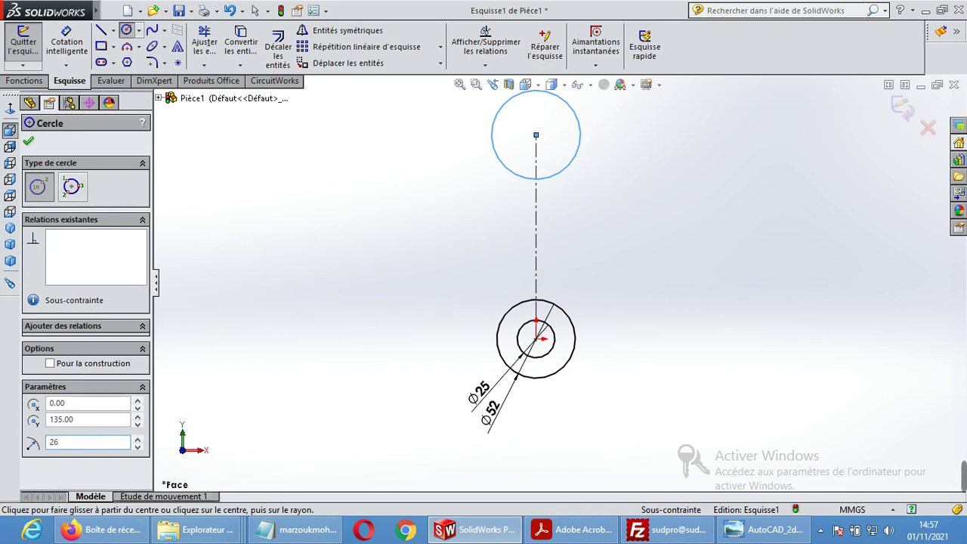
key("Return")
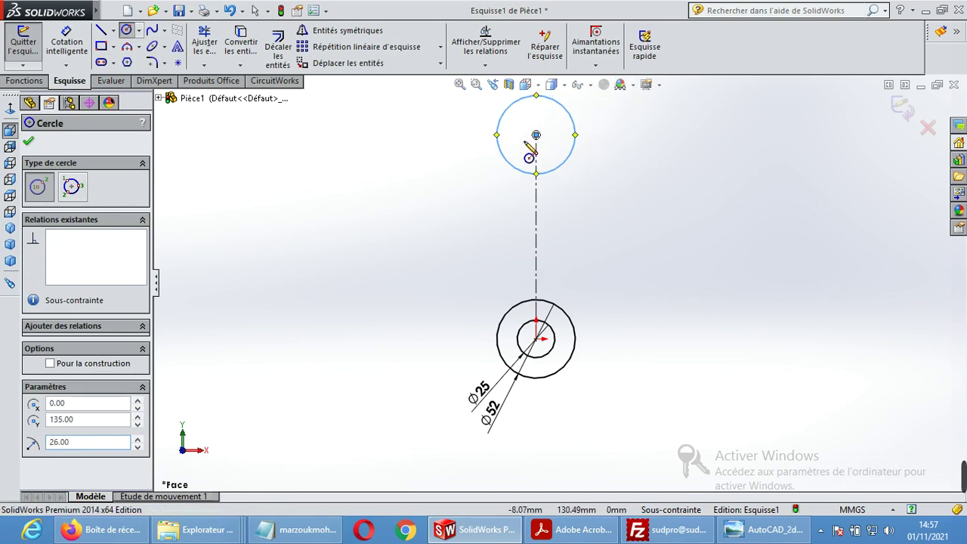
left_click(536, 136)
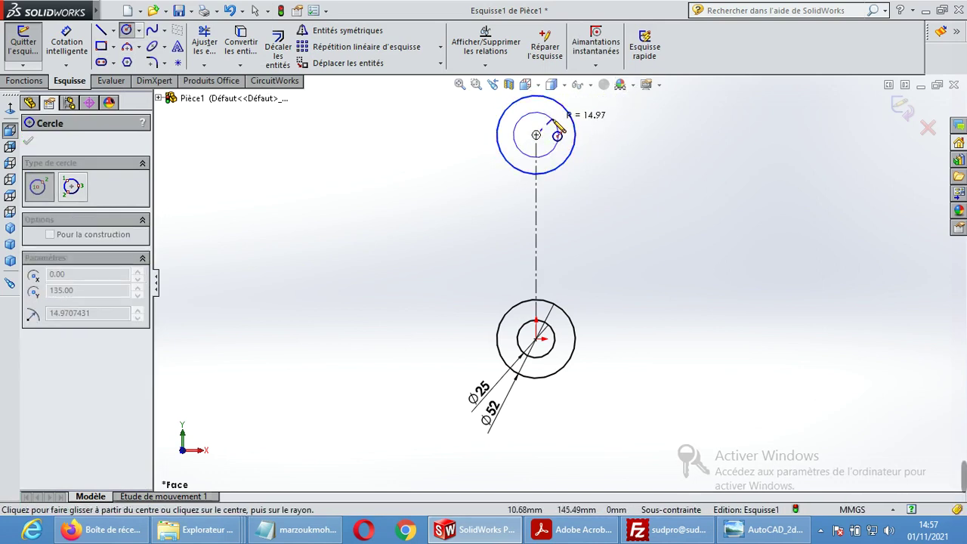
left_click(558, 134)
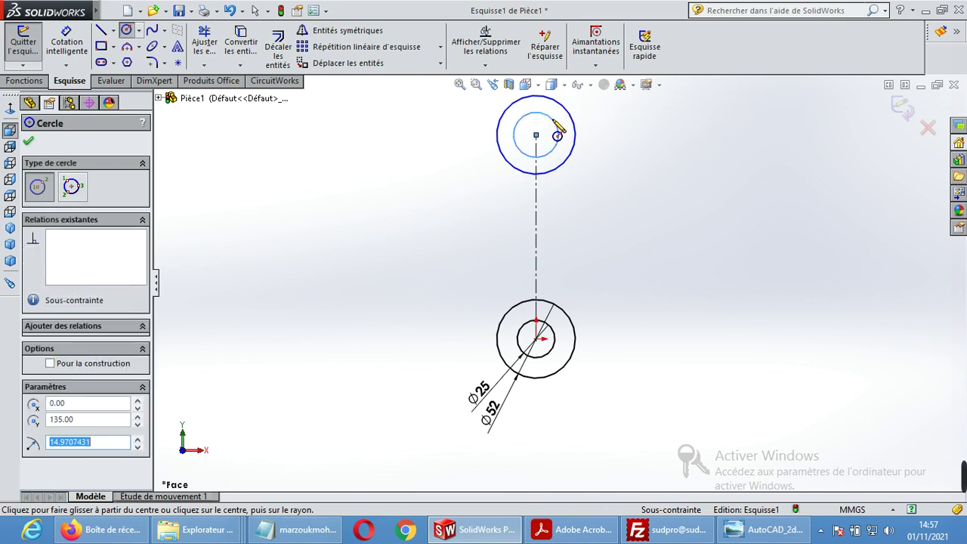
type("12.5")
key("Return")
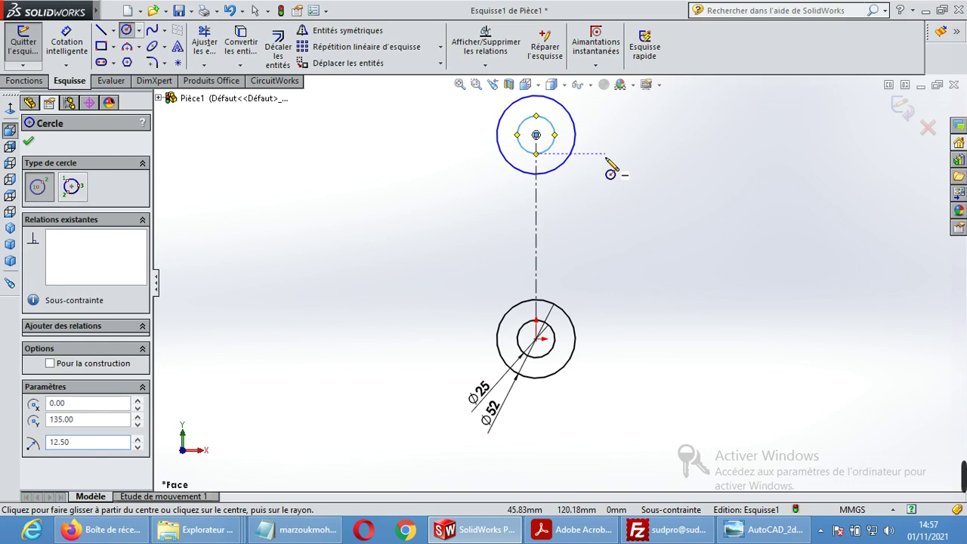
key("Escape")
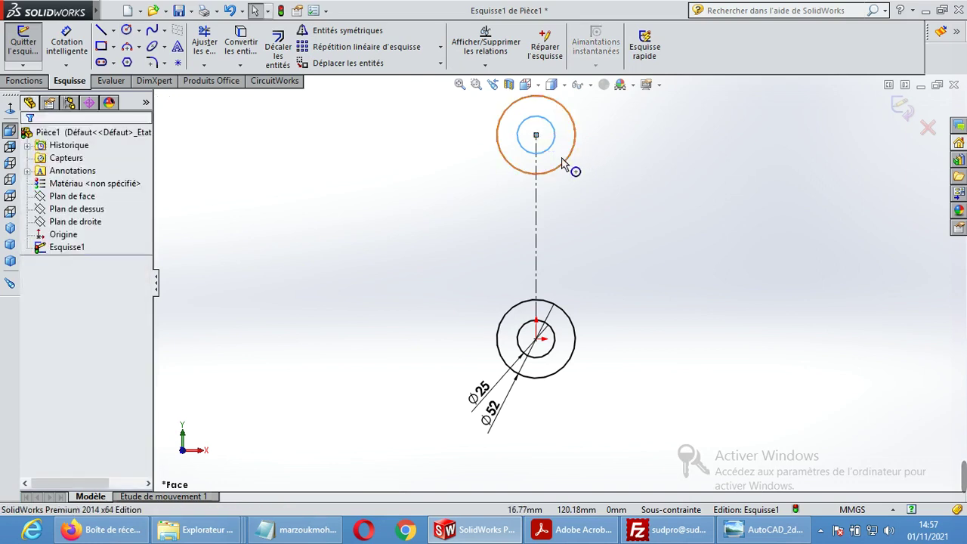
Step: Attempt Smart Dimension on the small and large upper circles, cancelling both
left_click(66, 42)
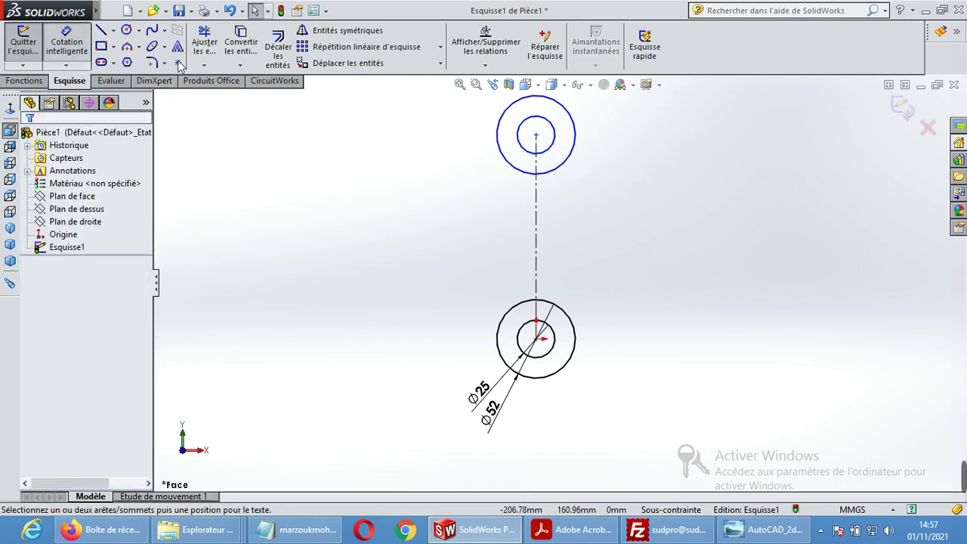
left_click(531, 151)
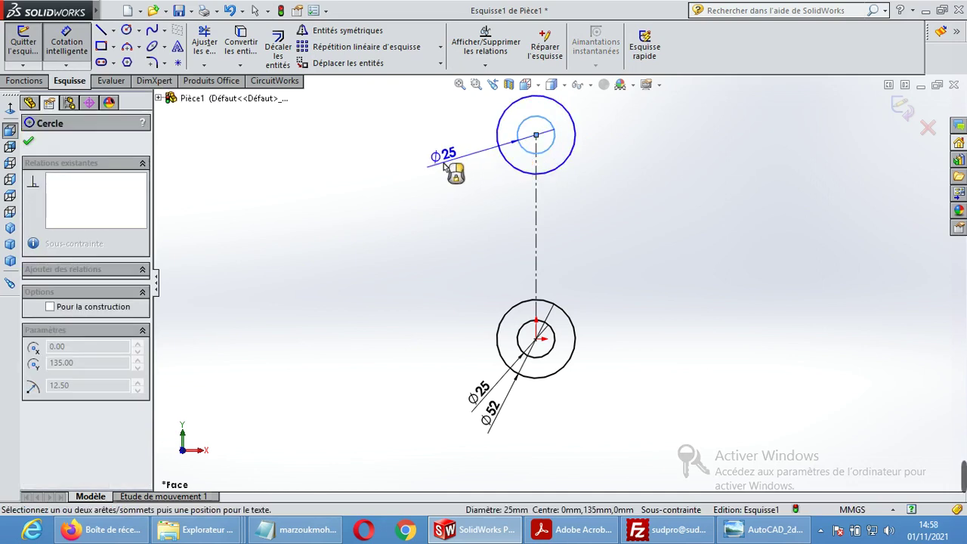
key("Escape")
left_click(512, 166)
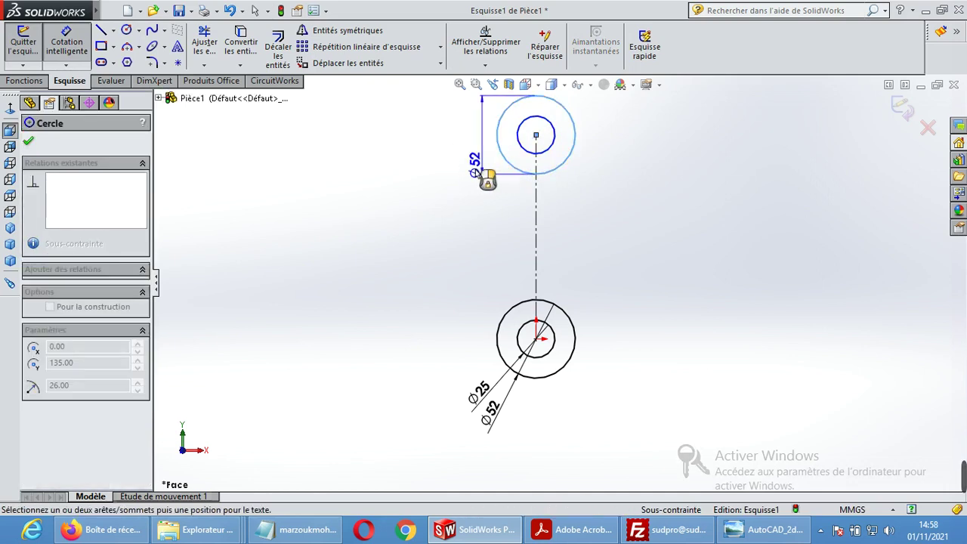
key("Escape")
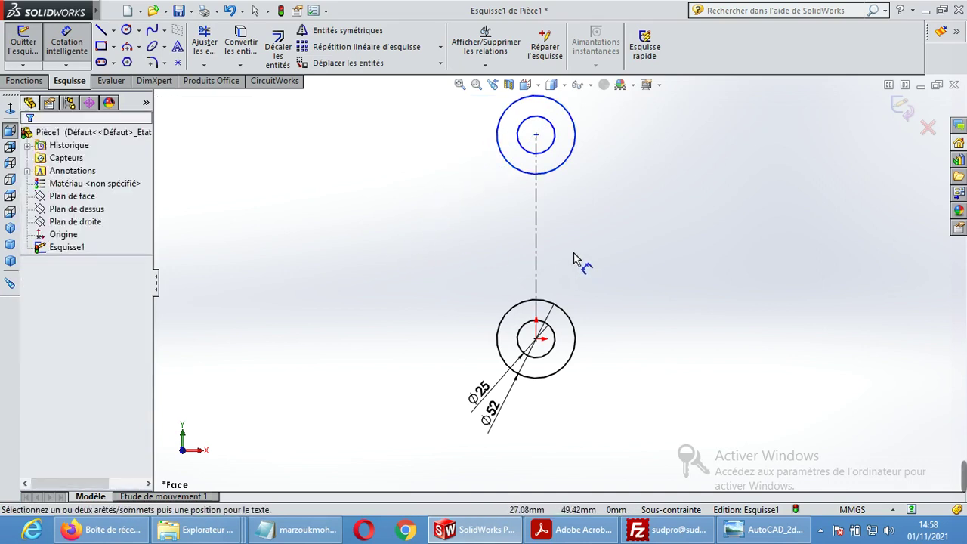
Step: Delete the Ø25 and Ø52 dimensions from the lower boss and bring up the reference drawing
key("Escape")
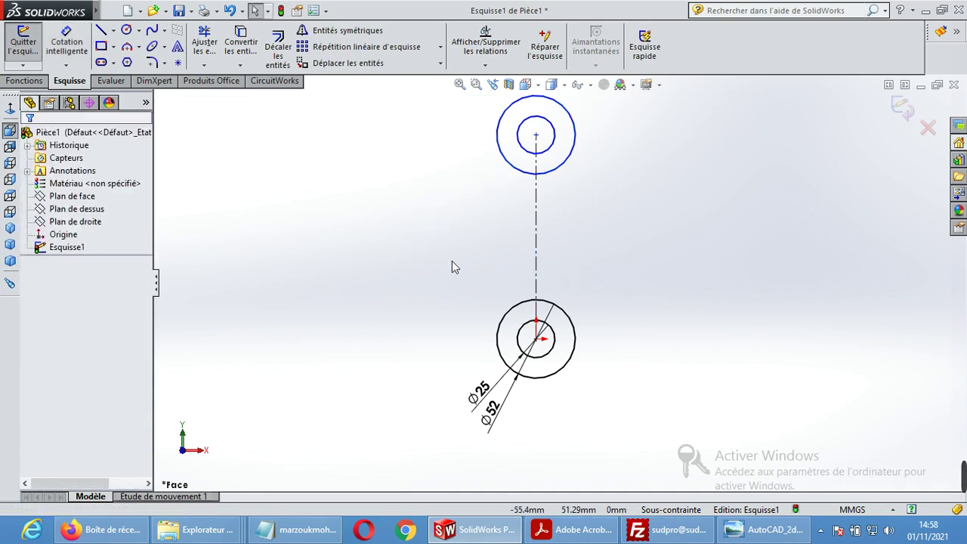
left_click(480, 393)
key("Delete")
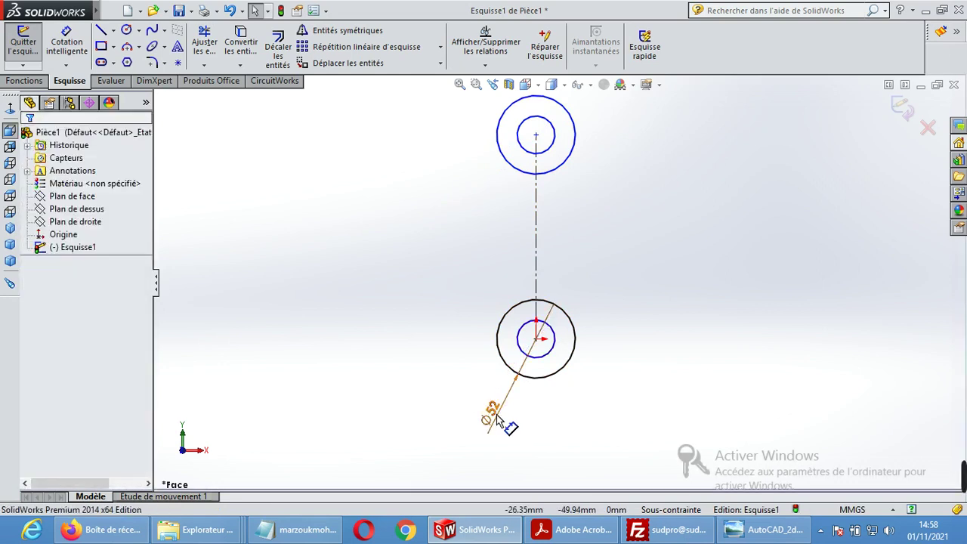
key("Delete")
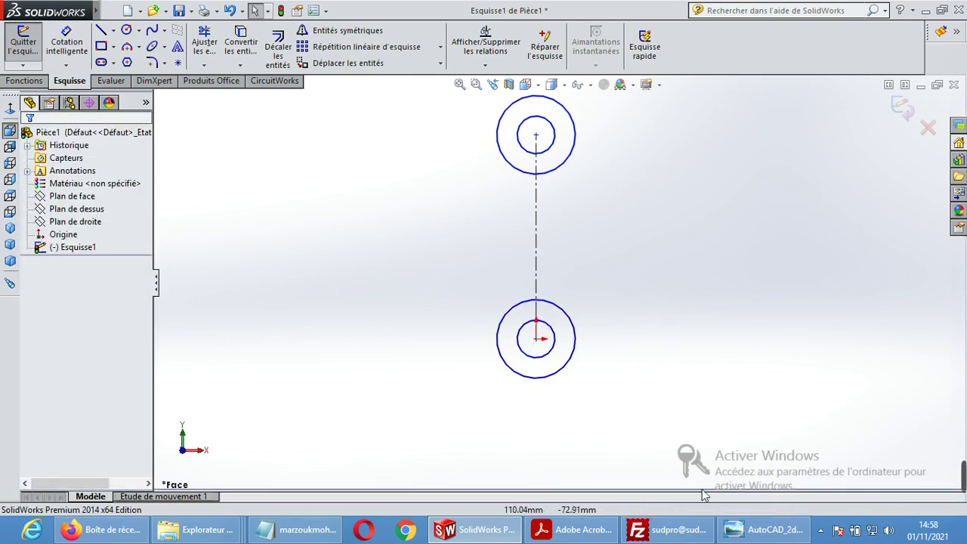
left_click(753, 531)
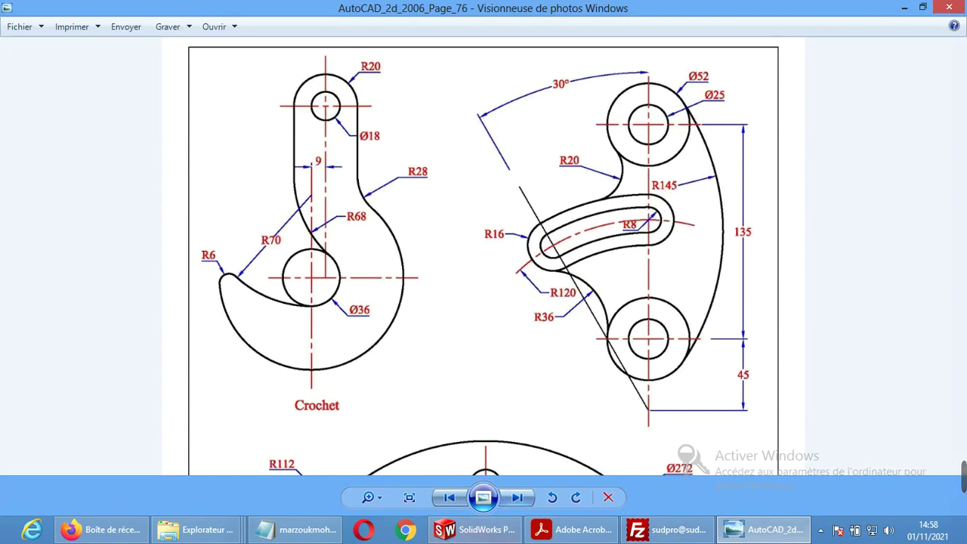
Step: Draw a three-point arc from the upper outer circle to the lower one, bulging right
left_click(475, 529)
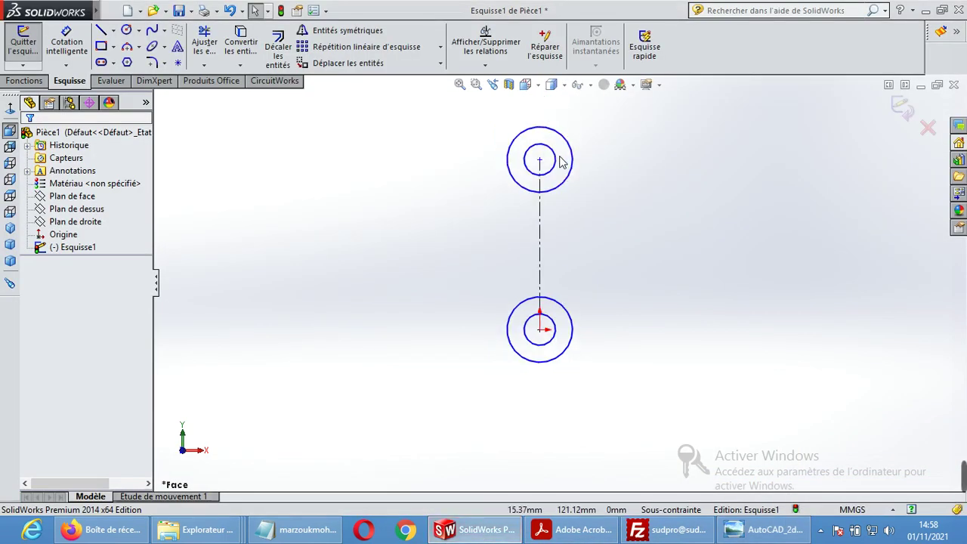
scroll(547, 188, "down", 2)
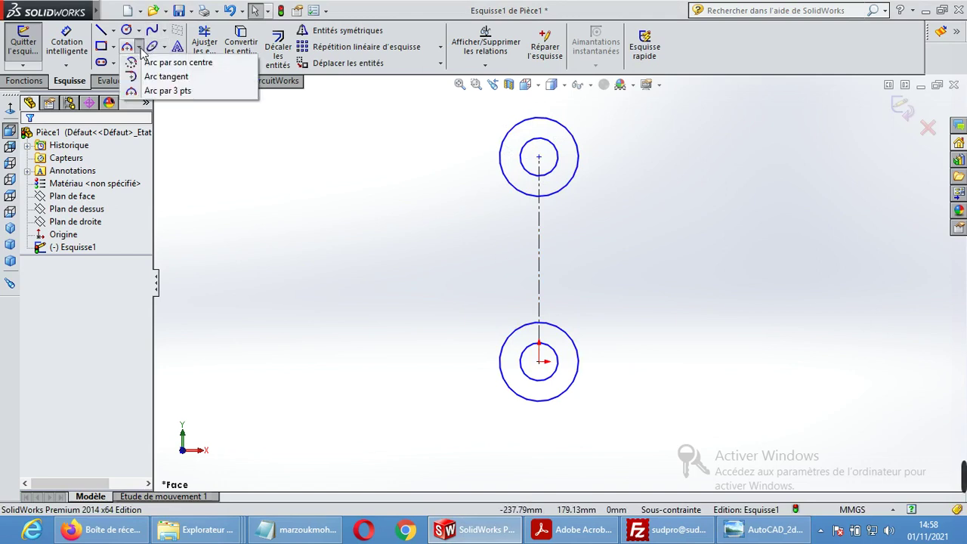
left_click(173, 92)
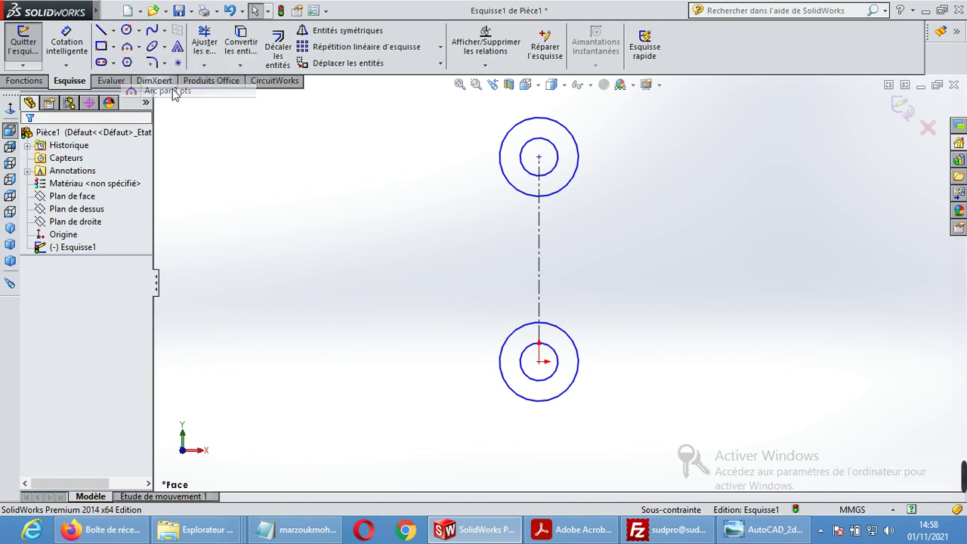
left_click(578, 142)
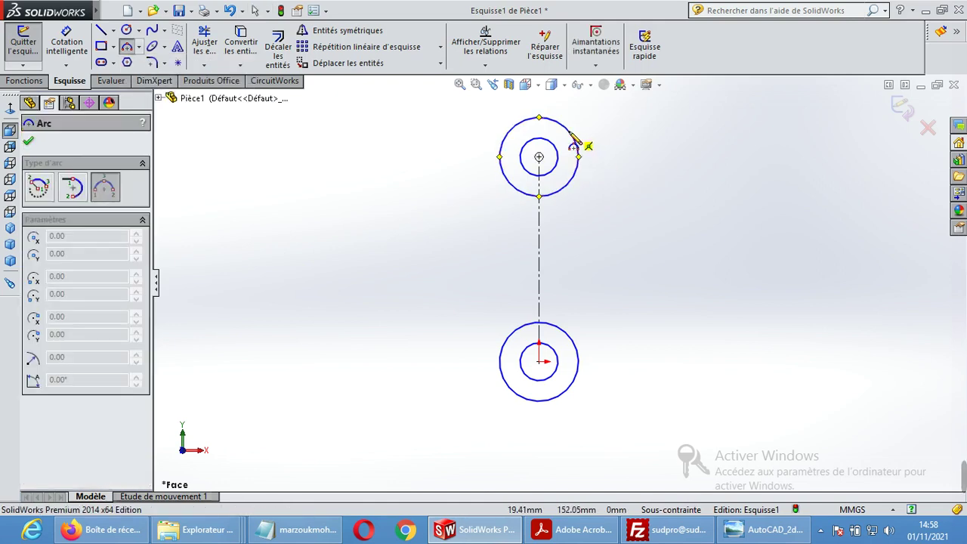
left_click(566, 396)
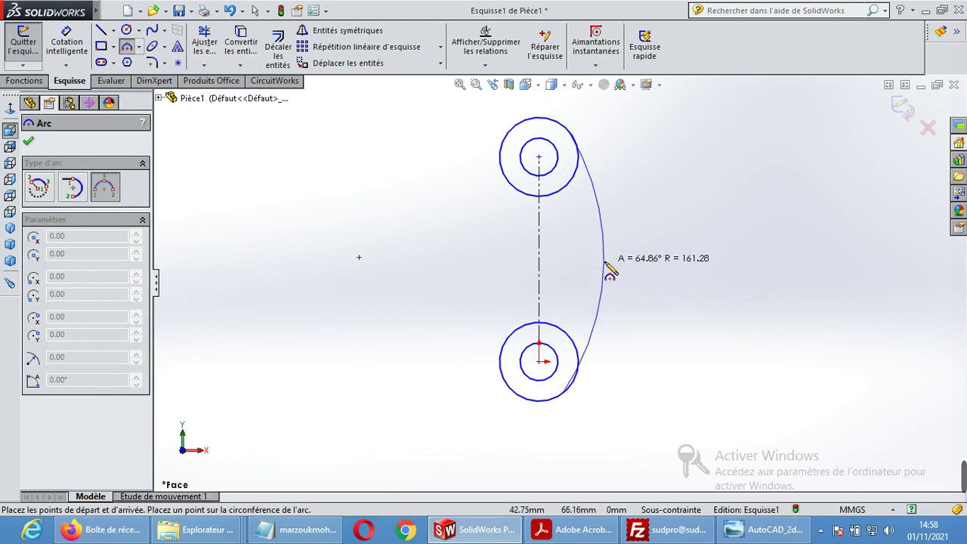
left_click(613, 269)
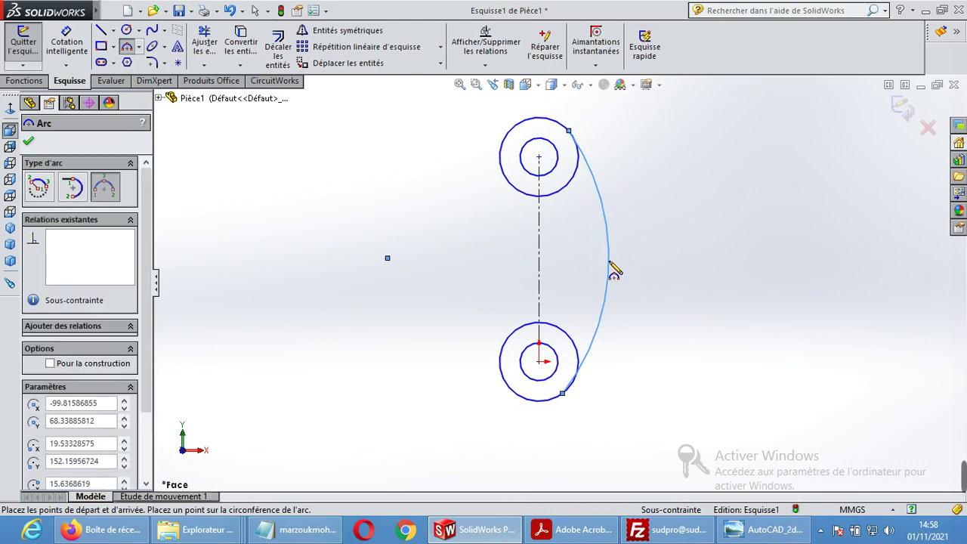
left_click(80, 49)
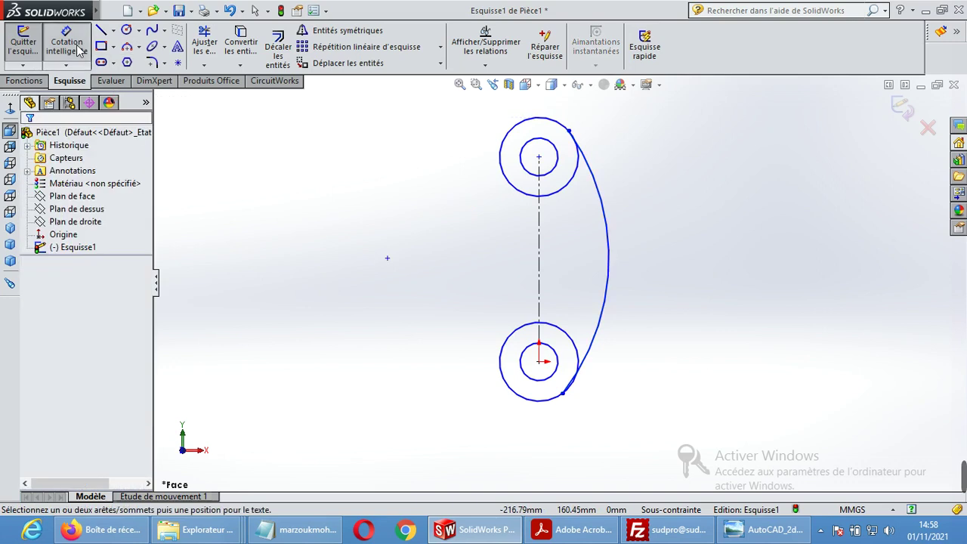
Step: Dimension the right-hand connecting arc to a radius of 145 mm
left_click(639, 270)
left_click(694, 281)
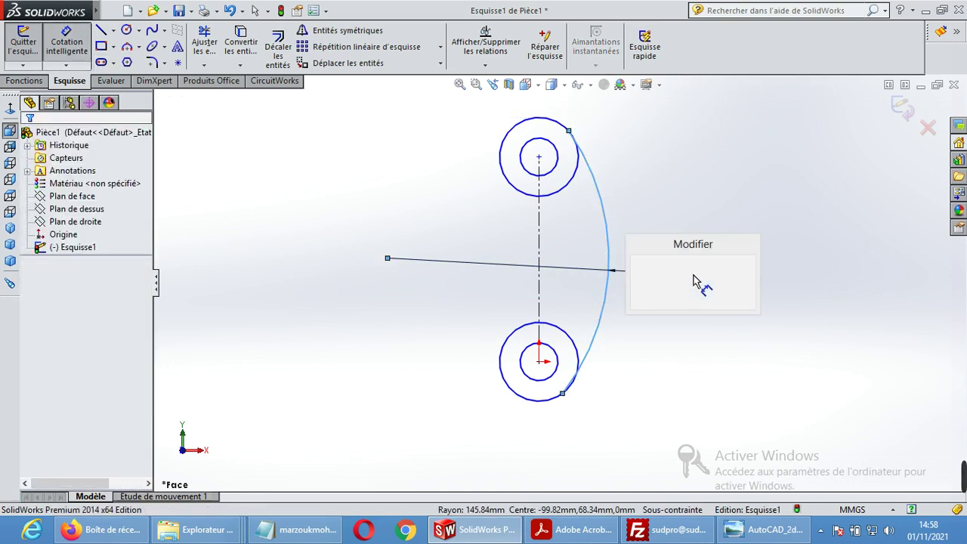
type("145")
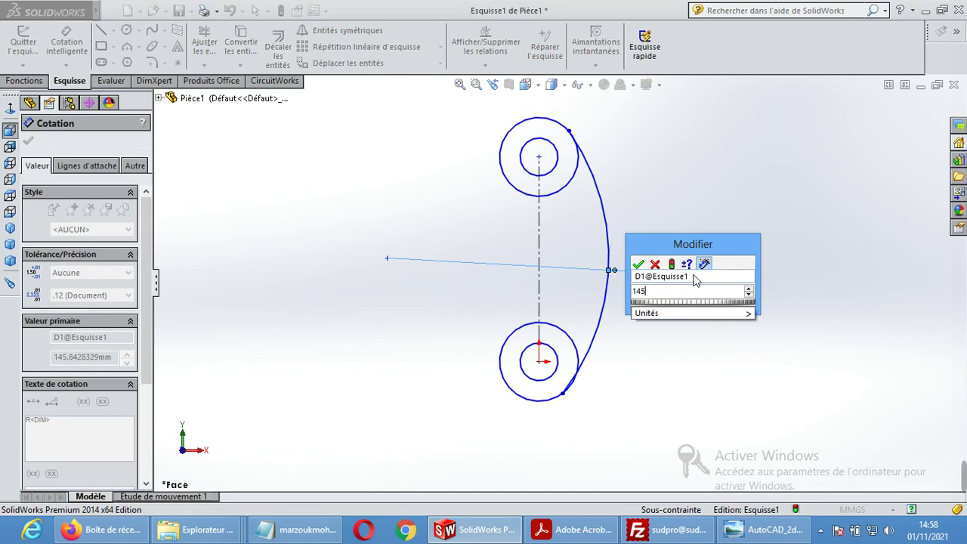
key("Return")
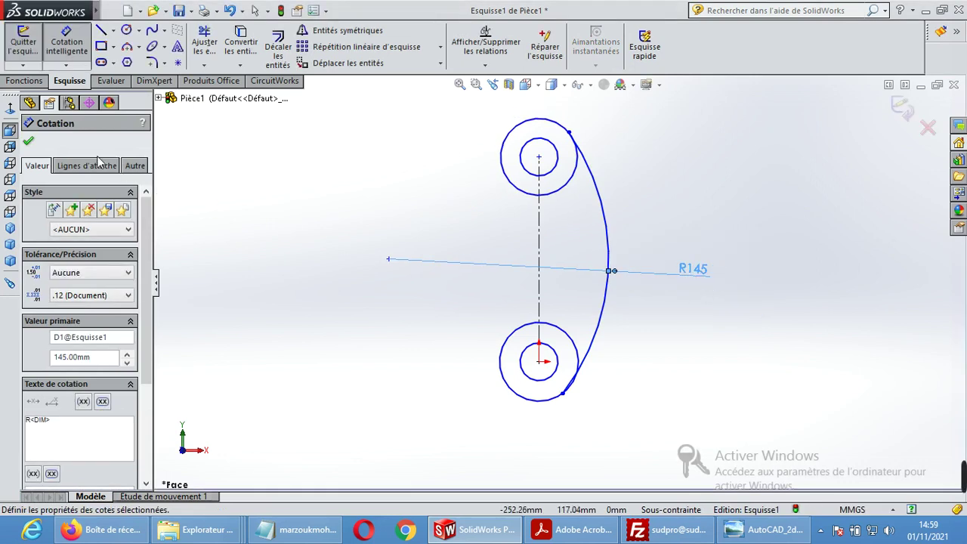
left_click(28, 140)
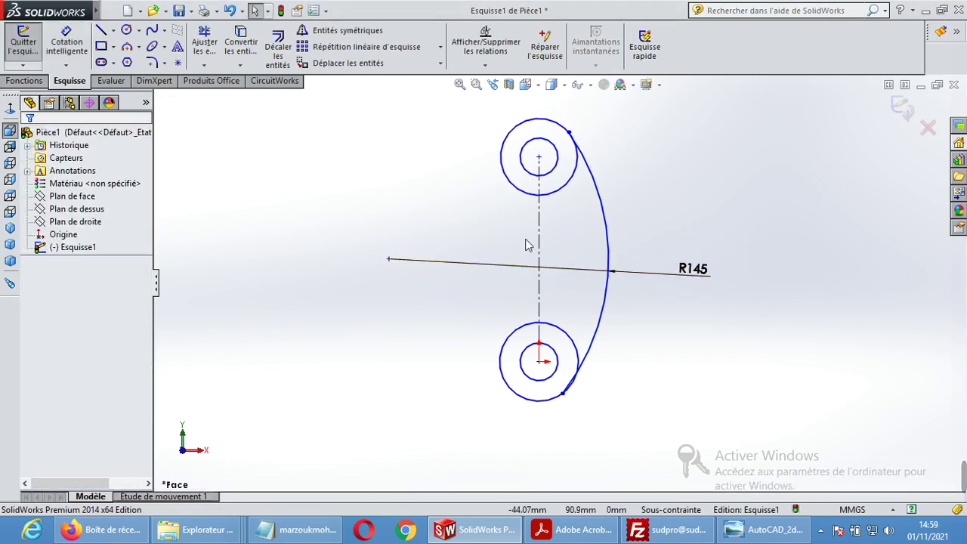
scroll(580, 400, "down", 2)
scroll(572, 380, "down", 2)
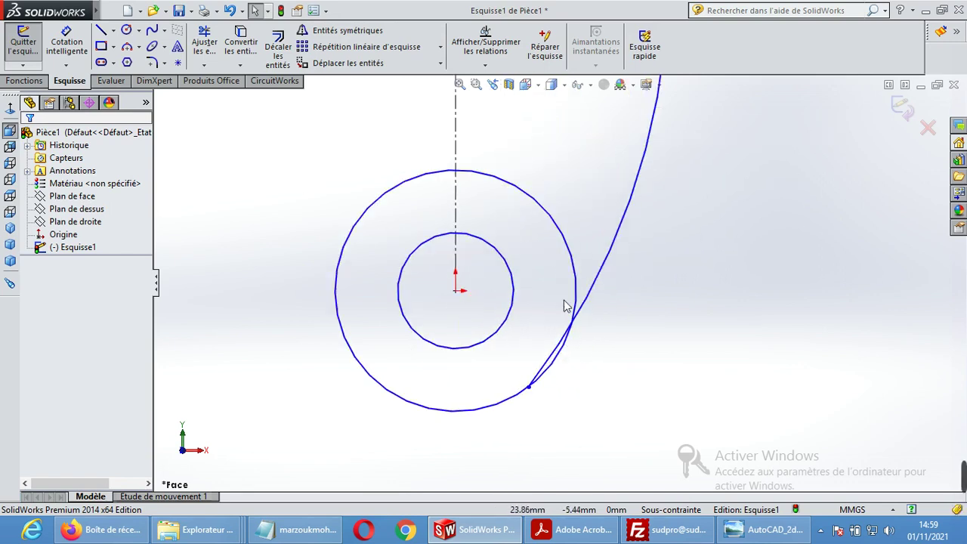
scroll(565, 306, "down", 2)
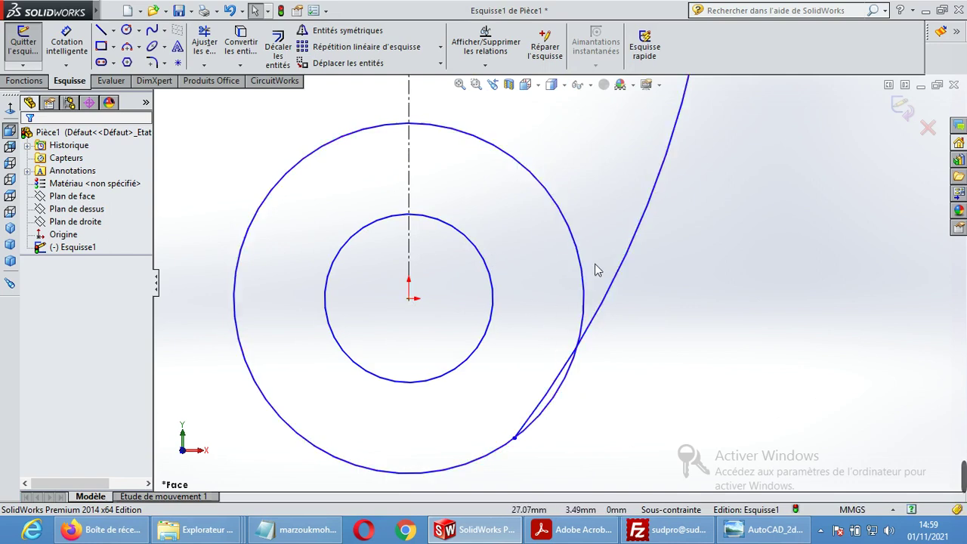
Step: Make the R145 arc tangent to the lower outer circle
left_click(490, 65)
left_click(519, 94)
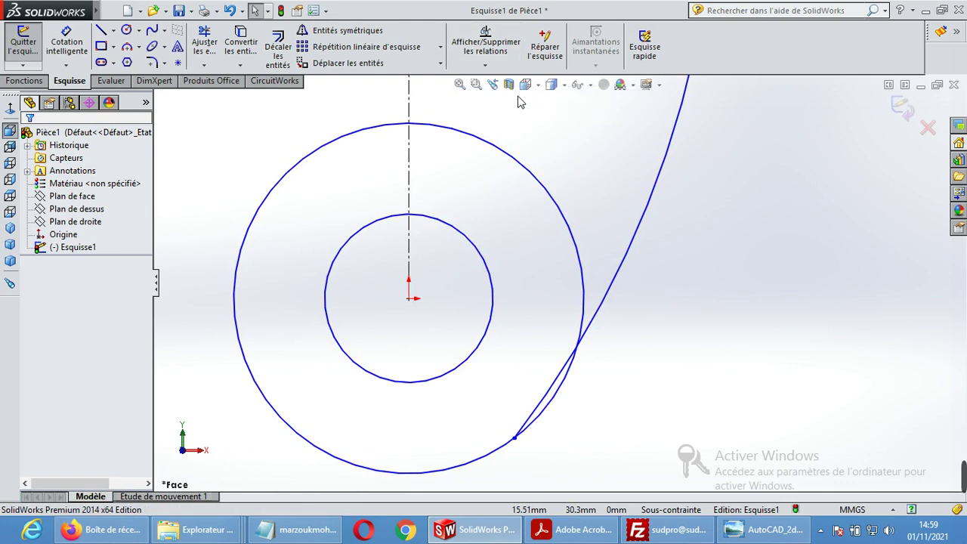
left_click(572, 245)
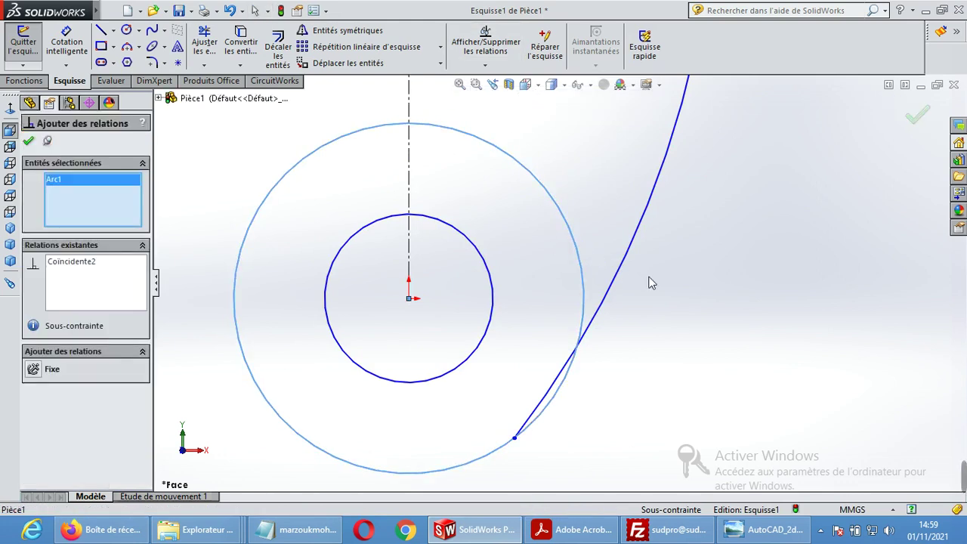
left_click(624, 261)
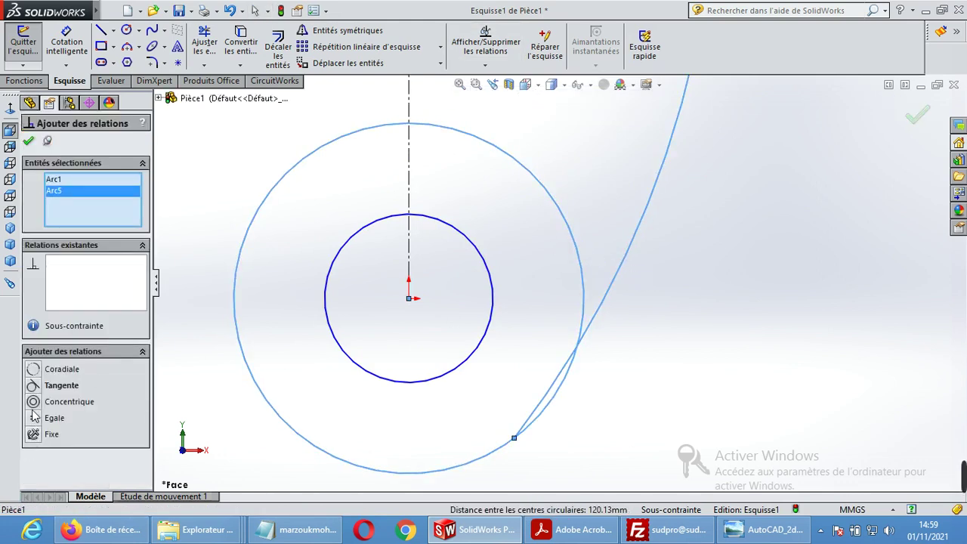
left_click(36, 386)
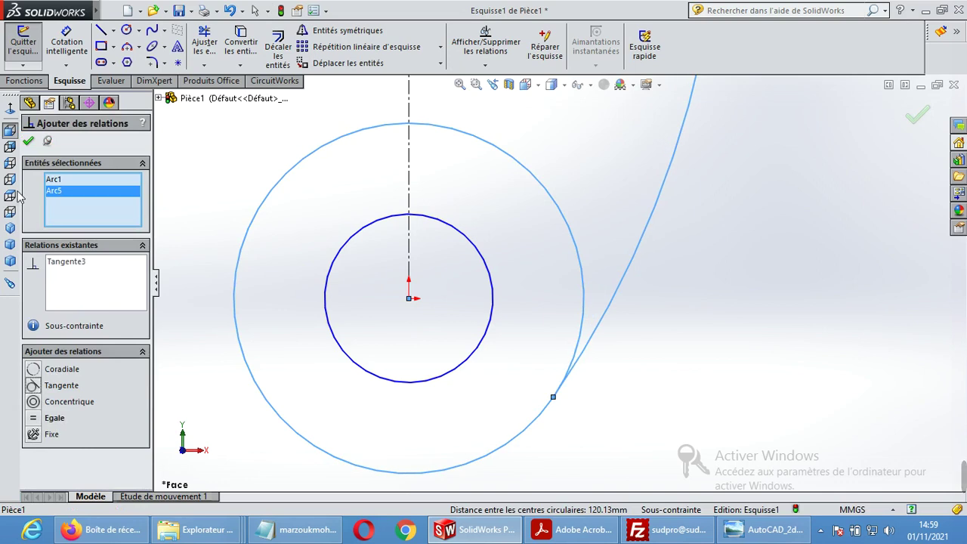
left_click(28, 143)
scroll(801, 280, "up", 2)
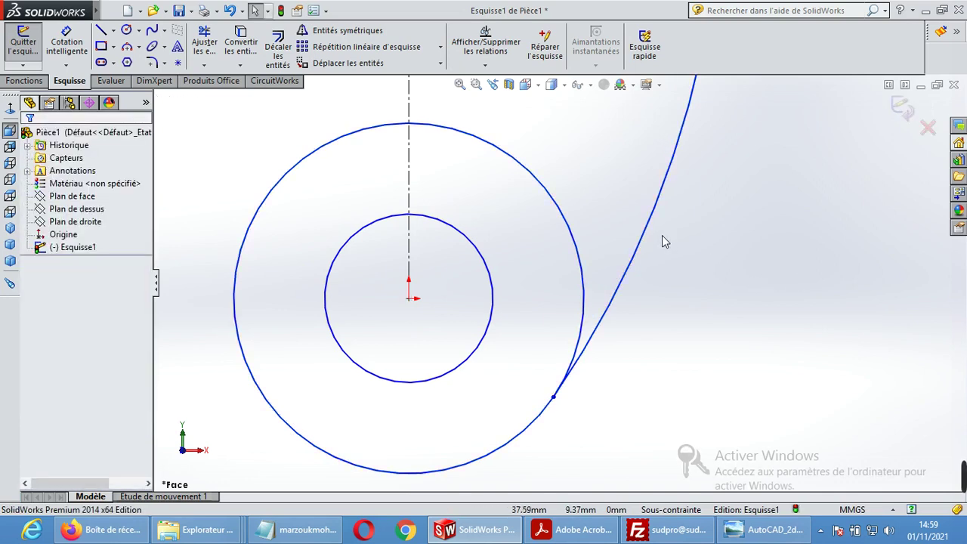
scroll(663, 240, "up", 2)
scroll(643, 189, "up", 1)
scroll(589, 145, "down", 2)
scroll(570, 146, "down", 2)
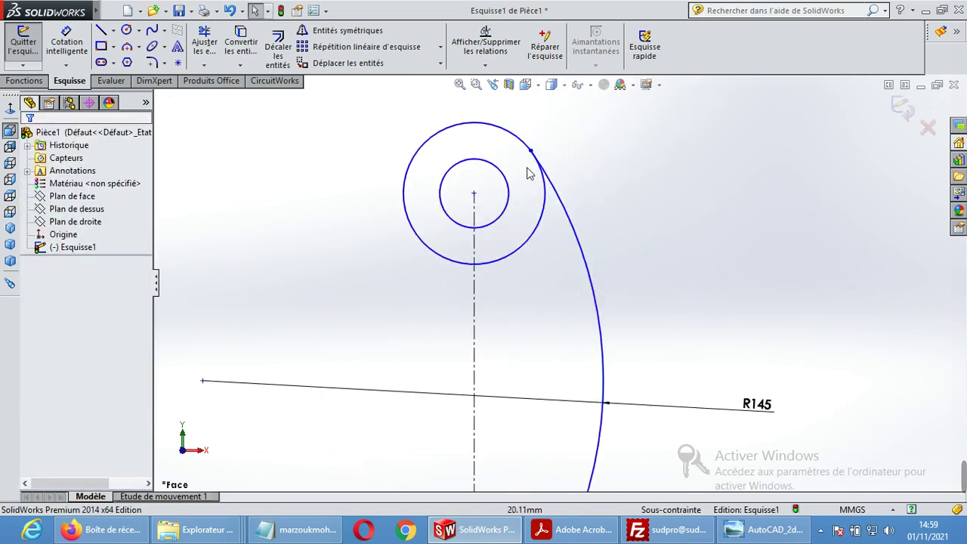
scroll(574, 155, "down", 2)
scroll(608, 200, "down", 2)
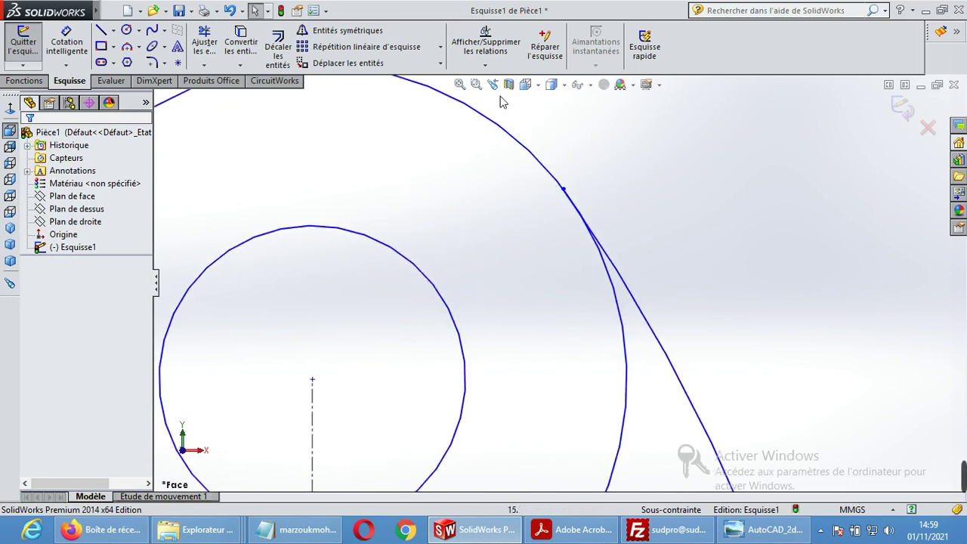
Step: Make the R145 arc tangent to the upper outer circle
left_click(486, 65)
left_click(504, 93)
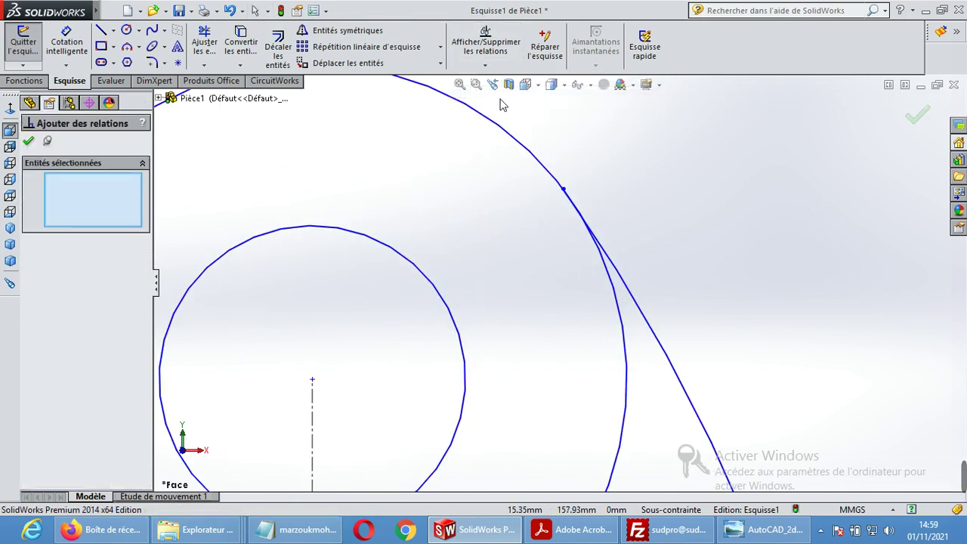
left_click(627, 286)
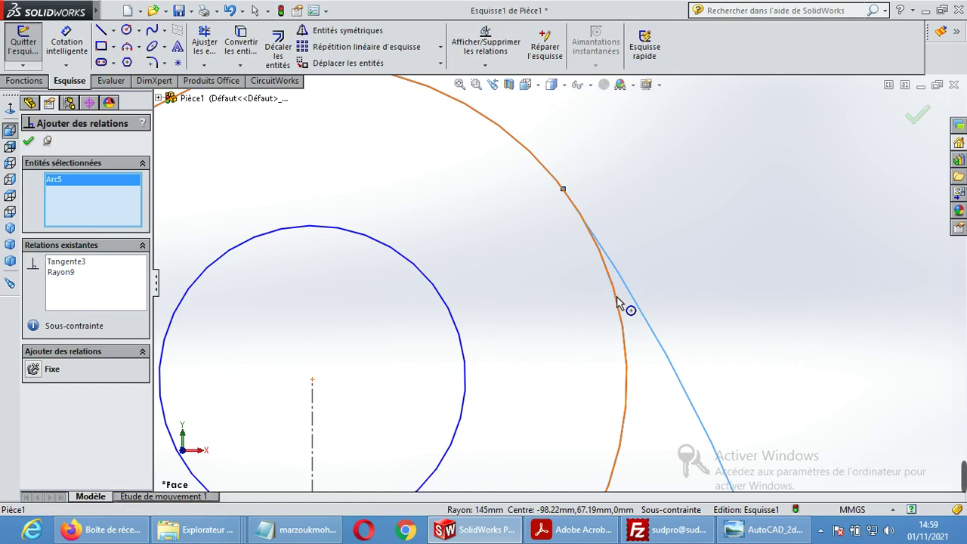
left_click(618, 300)
left_click(34, 386)
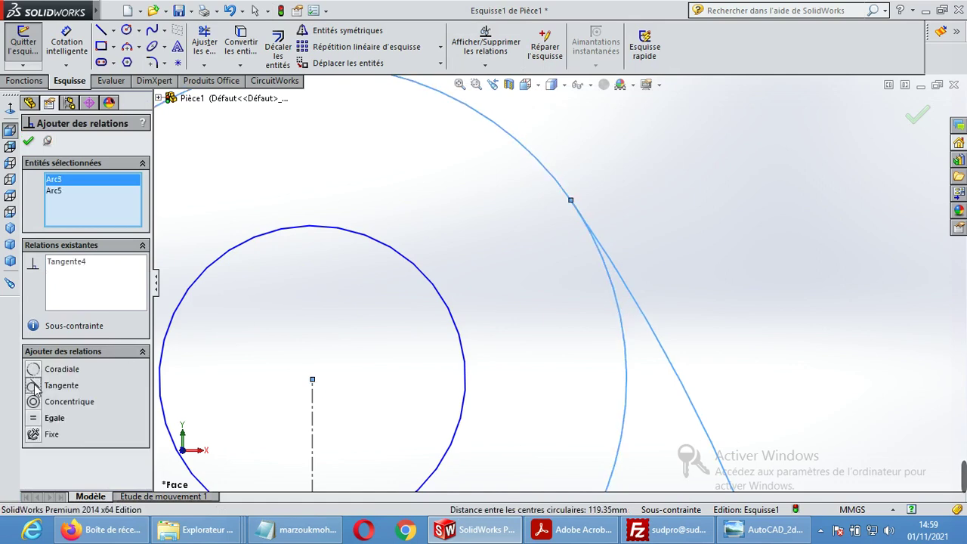
left_click(28, 142)
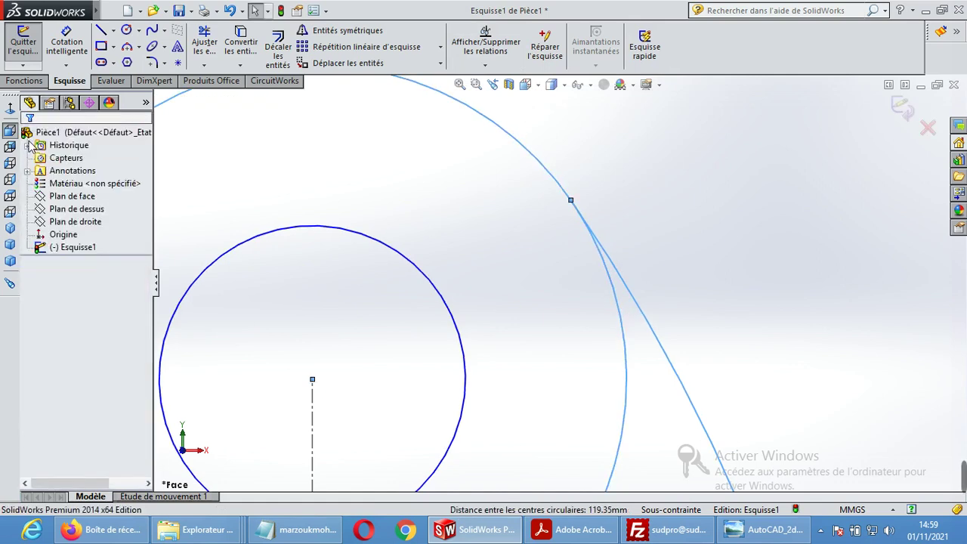
scroll(673, 322, "up", 3)
scroll(669, 328, "up", 3)
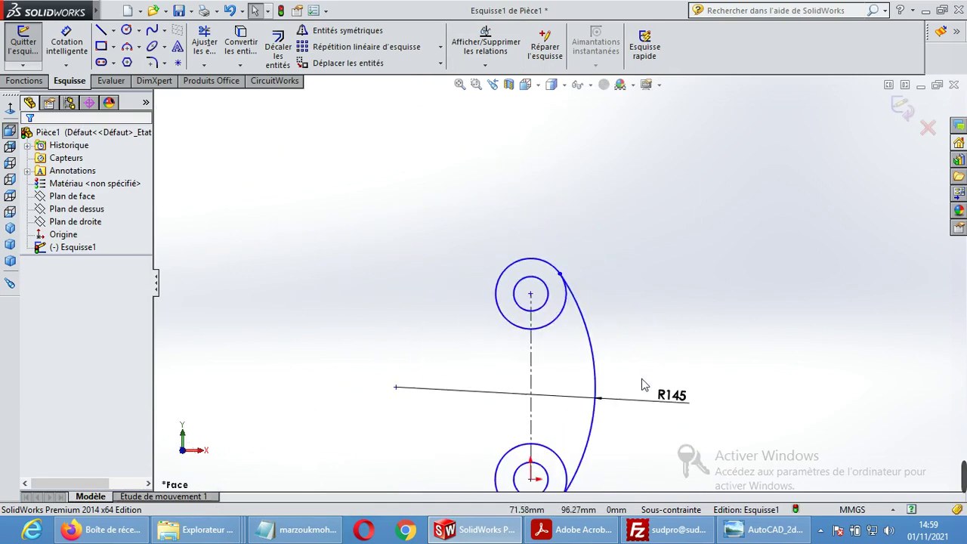
scroll(617, 452, "down", 1)
scroll(597, 450, "down", 3)
scroll(605, 423, "up", 1)
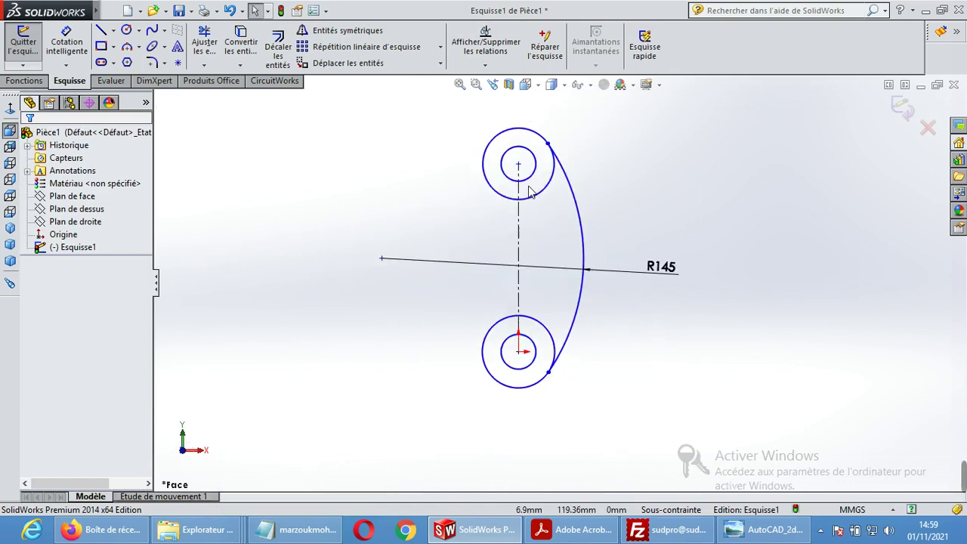
scroll(623, 364, "down", 1)
left_click(795, 534)
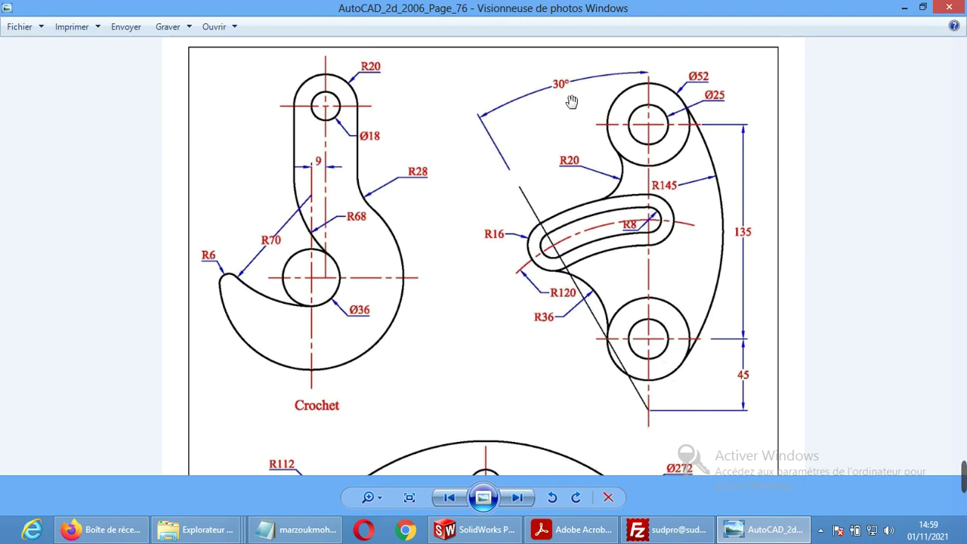
left_click(487, 533)
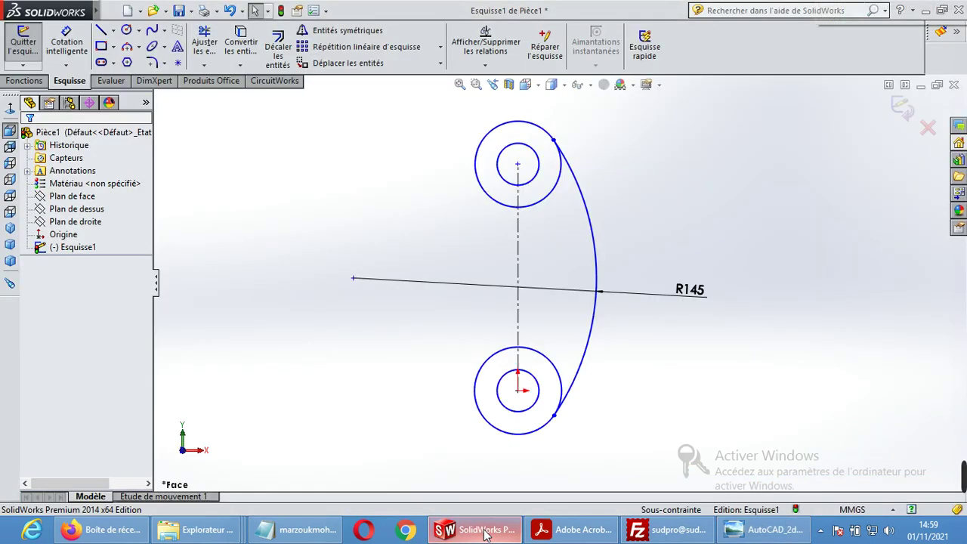
Step: Draw a vertical construction line down from the lower boss centre and a slanted one up-left
left_click(113, 30)
left_click(121, 60)
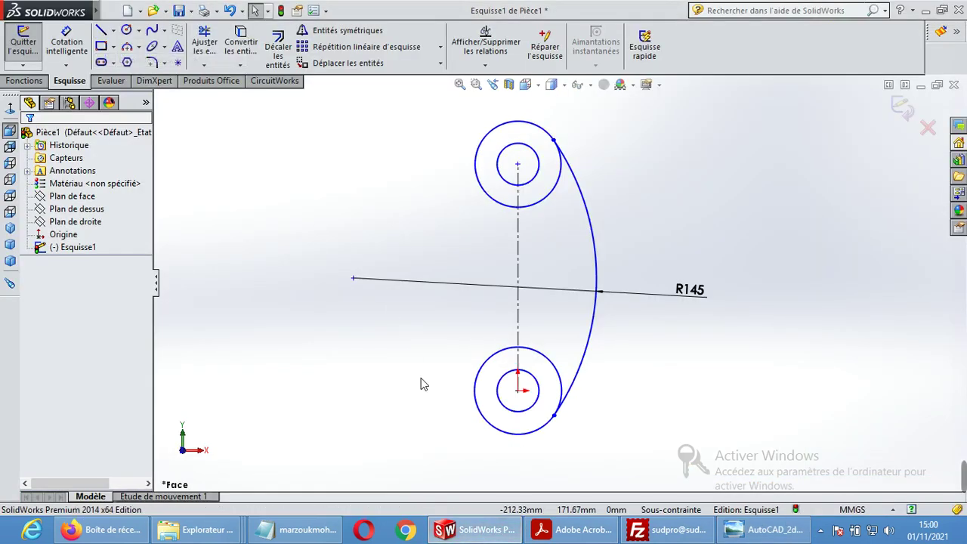
middle_click_drag(522, 453, 538, 378, "ctrl")
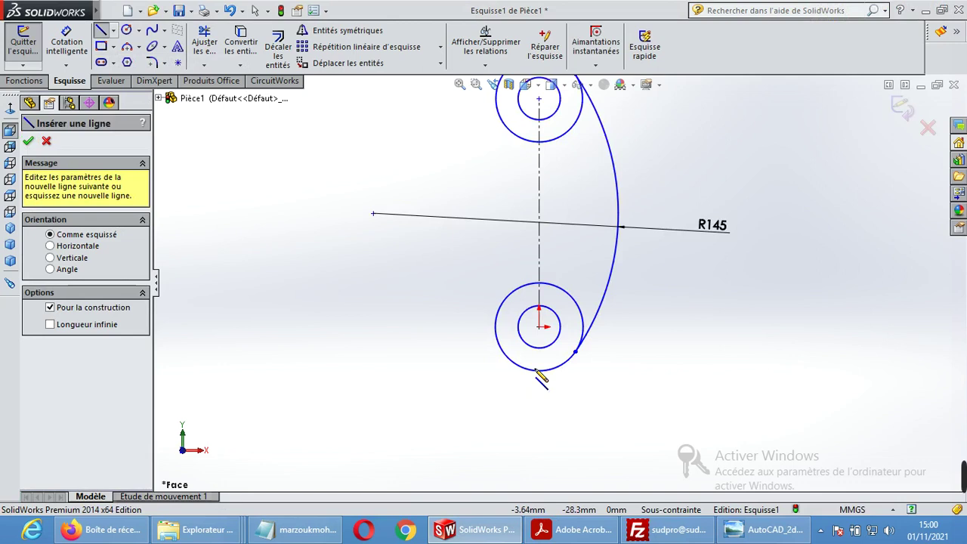
left_click(538, 326)
left_click(538, 442)
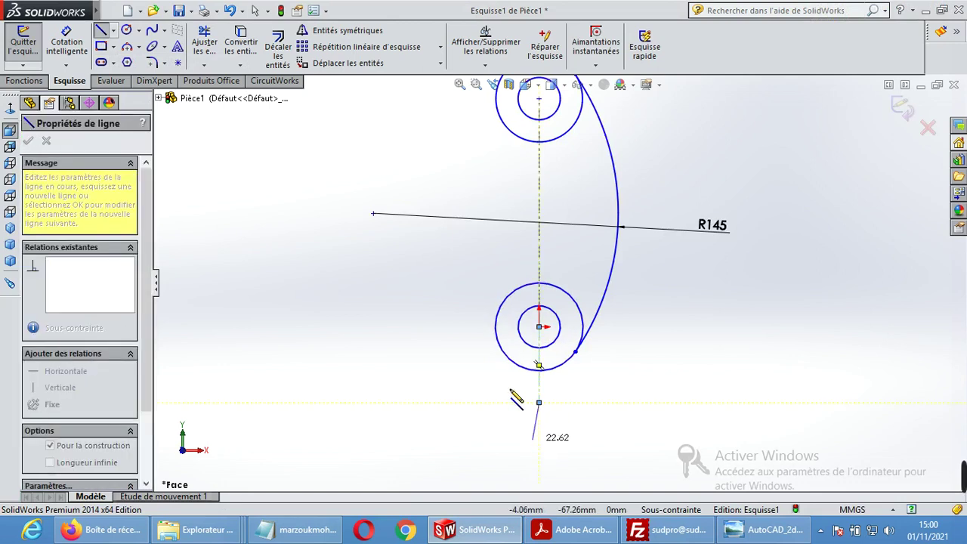
scroll(506, 443, "up", 3)
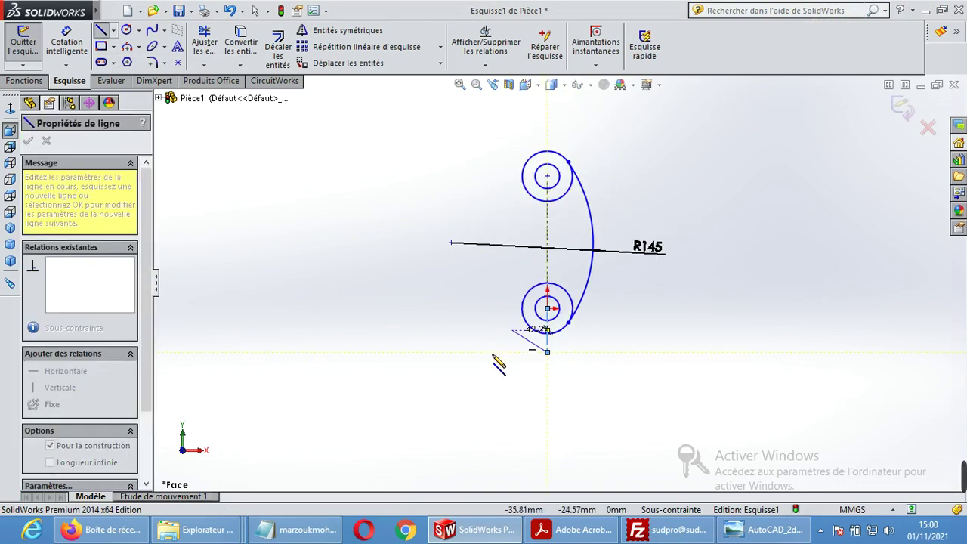
left_click(435, 178)
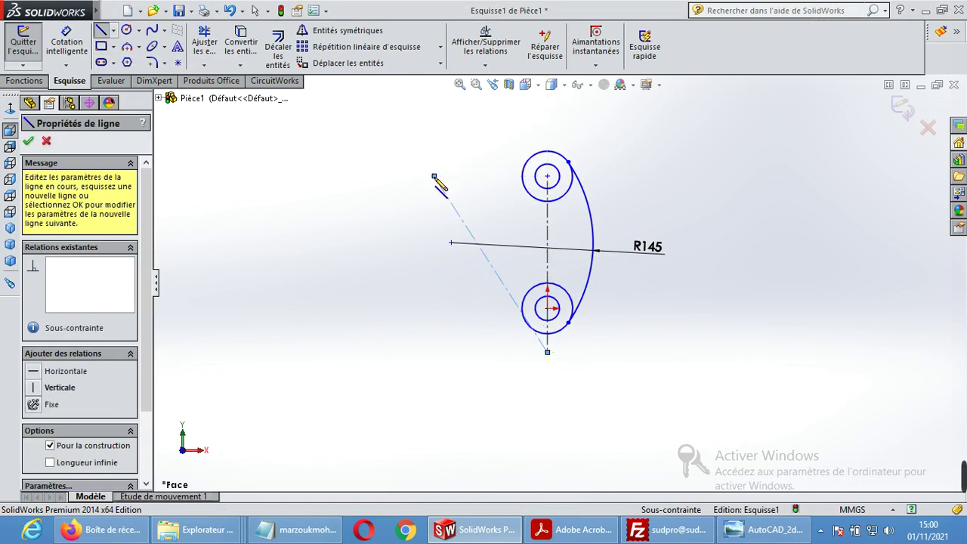
Step: Dimension the slanted construction line at 30° to the vertical centreline
left_click(68, 45)
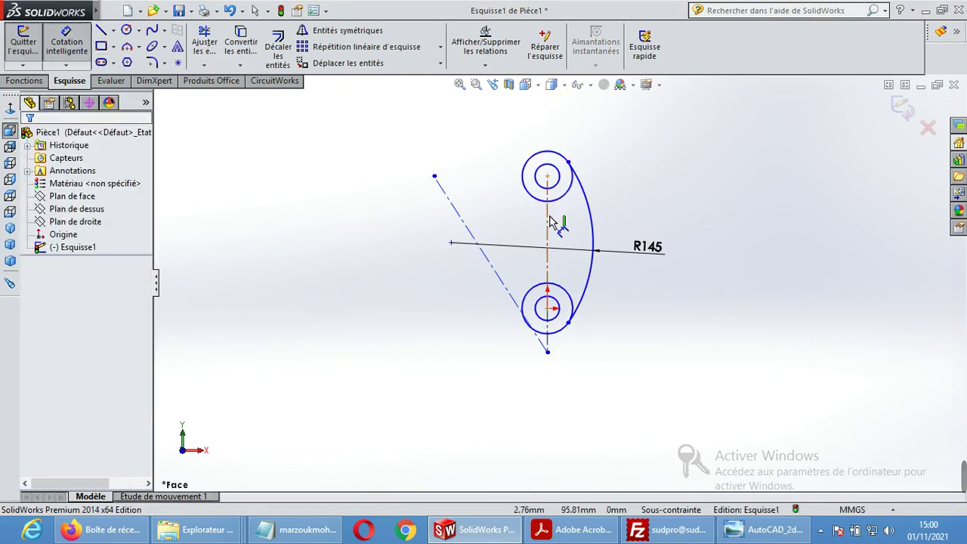
left_click(457, 216)
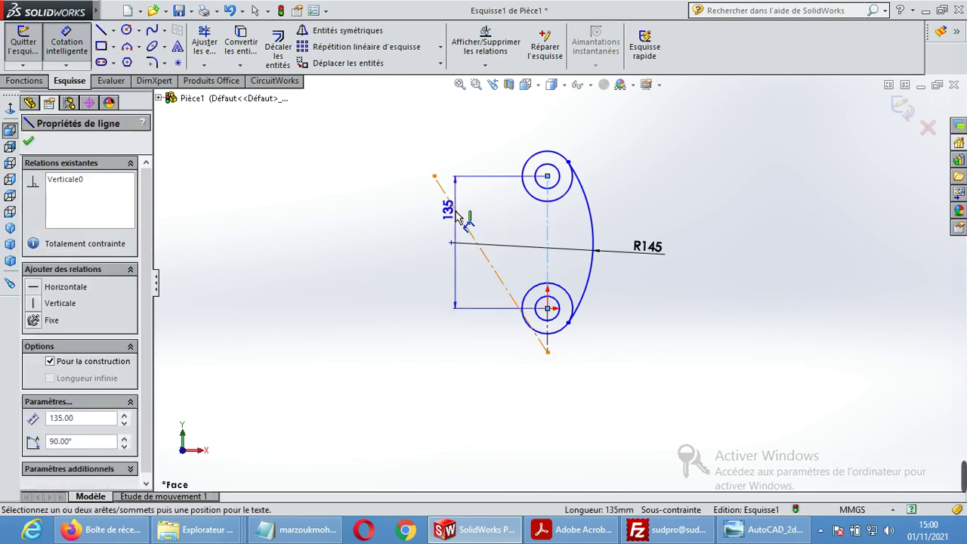
left_click(547, 227)
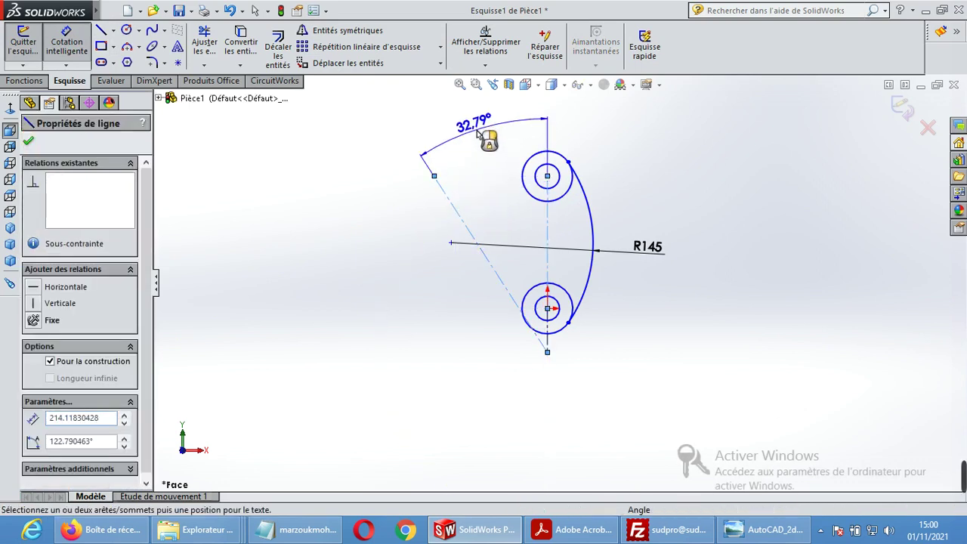
left_click(477, 133)
type("30")
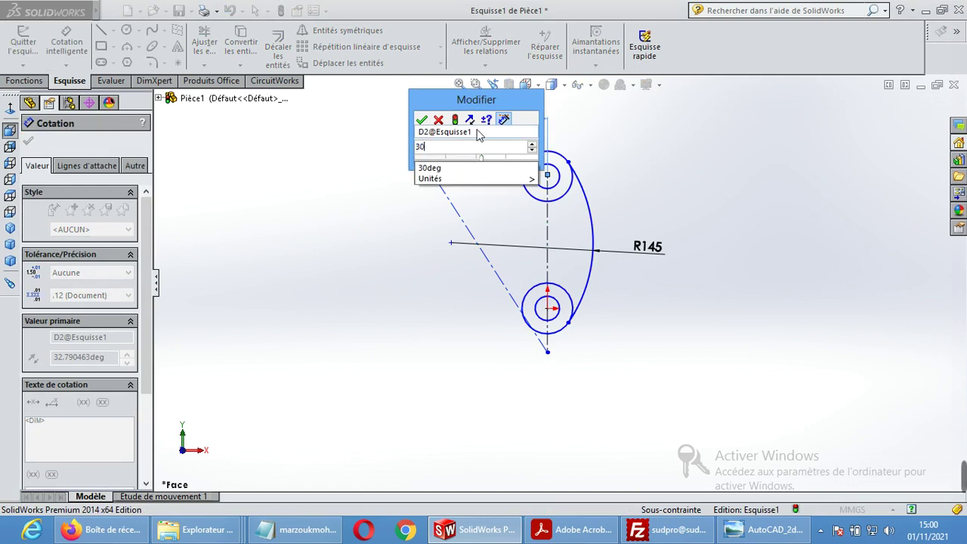
key("Return")
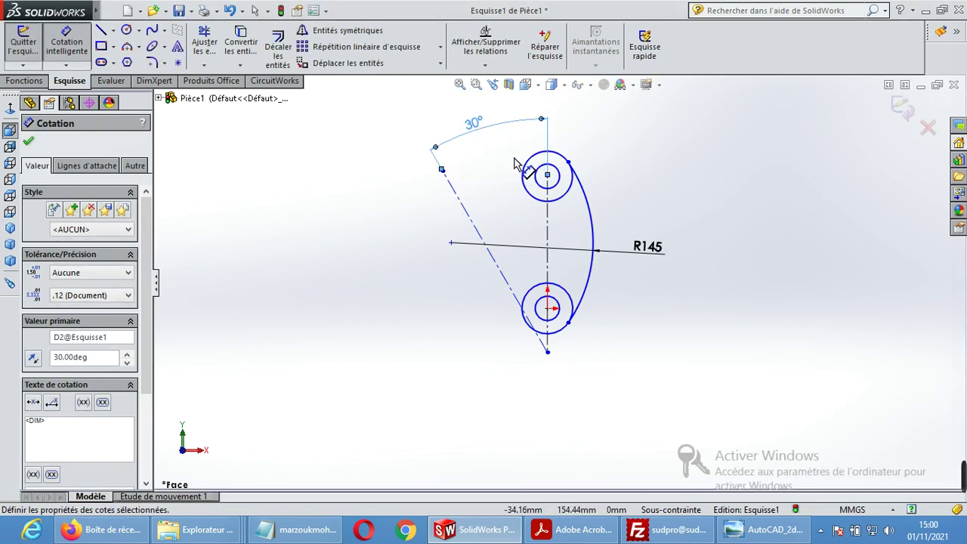
key("Escape")
scroll(594, 205, "down", 1)
scroll(572, 216, "down", 1)
scroll(533, 293, "down", 2)
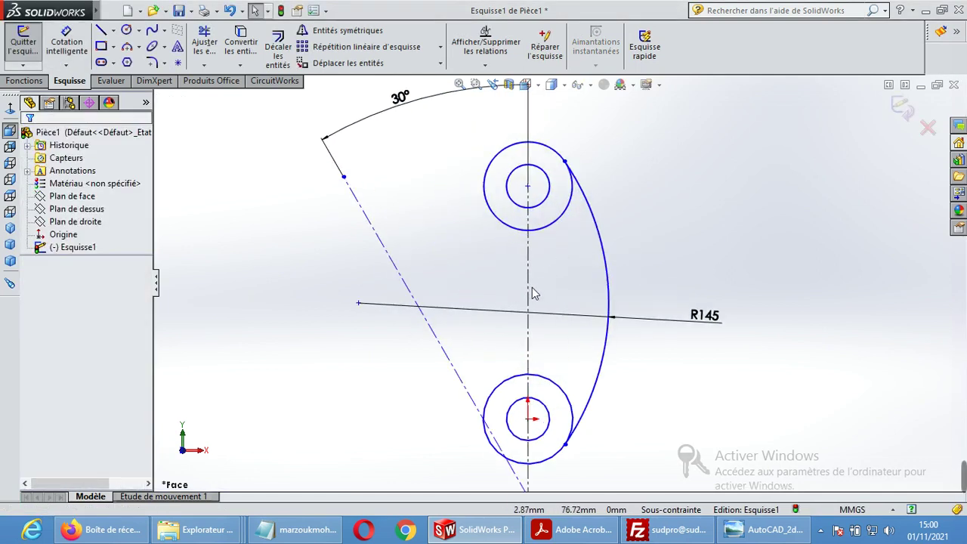
left_click(765, 532)
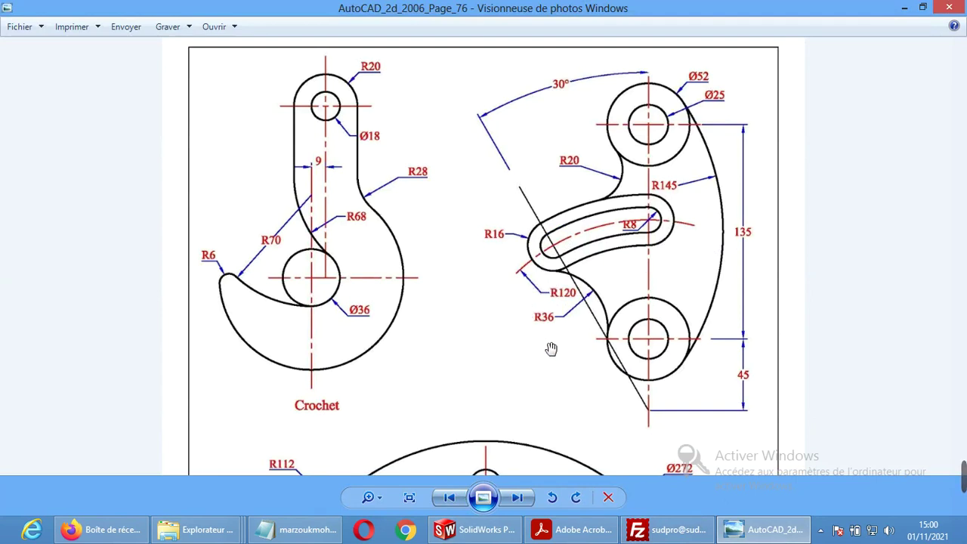
left_click(475, 529)
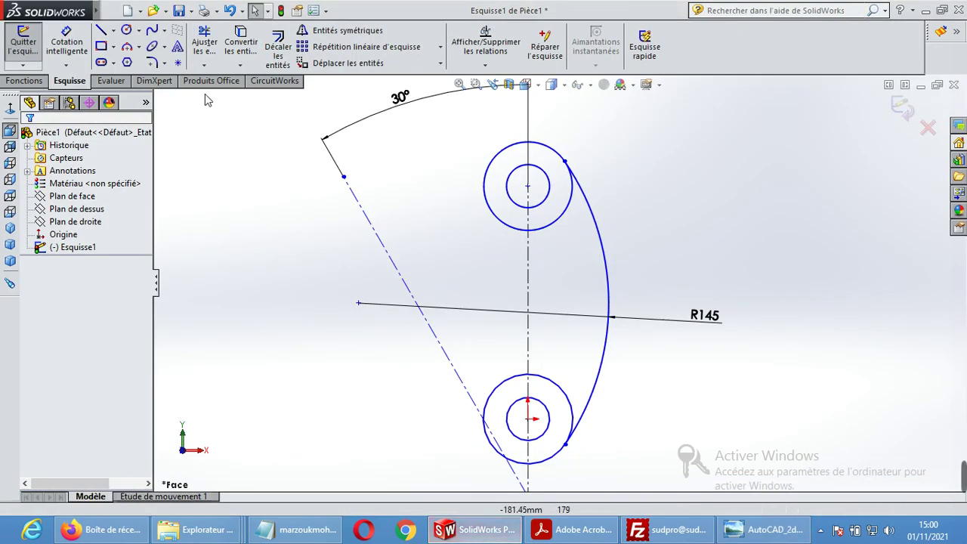
Step: Draw a radius 120 construction circle centred on the bottom construction point
left_click(126, 29)
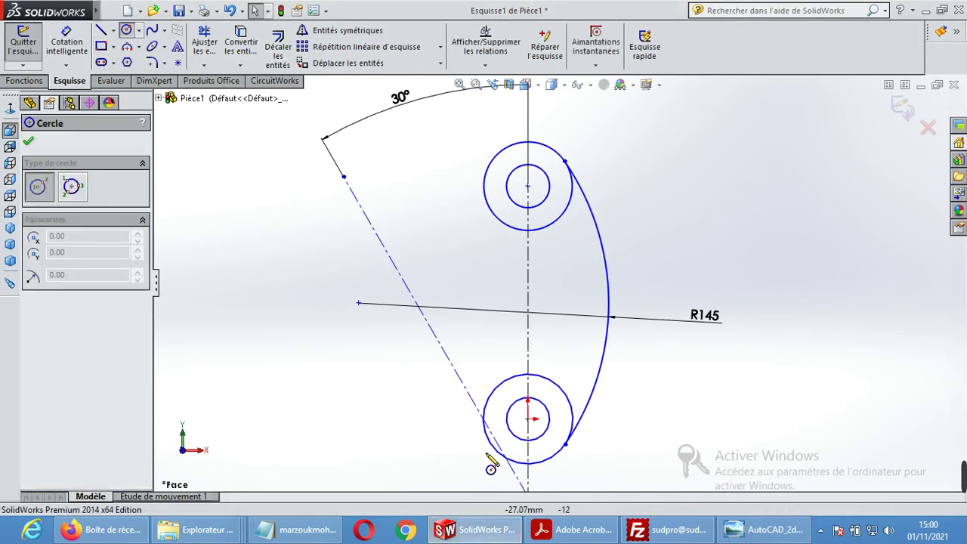
scroll(538, 436, "down", 1)
left_click(533, 460)
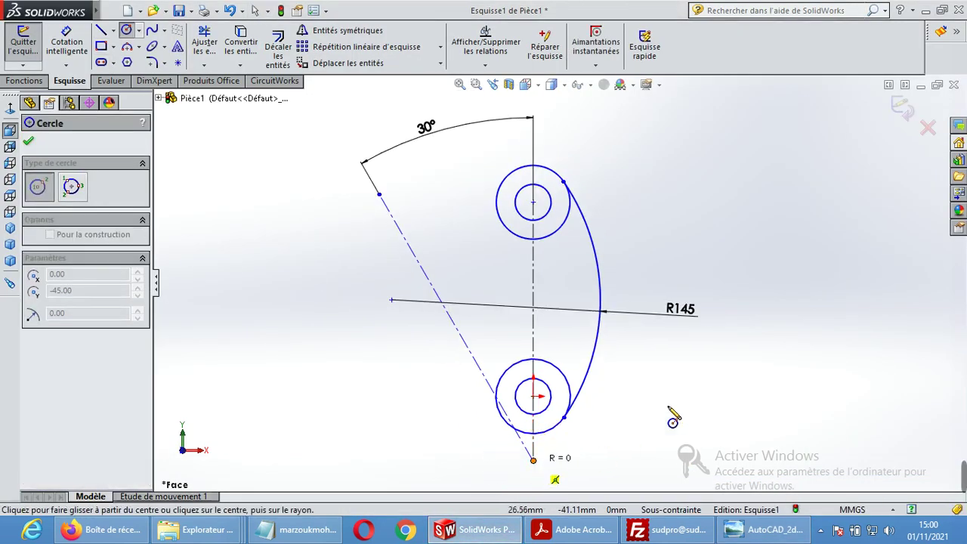
left_click(741, 283)
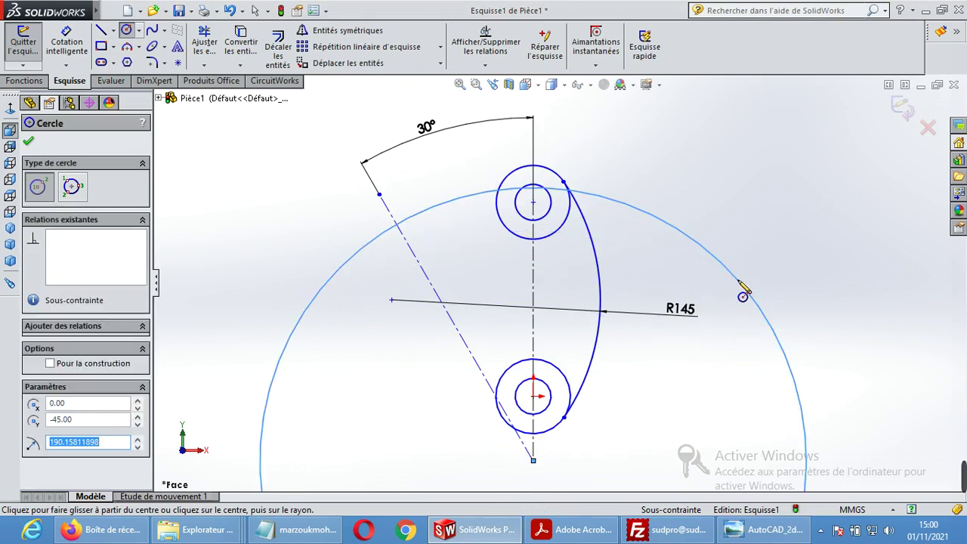
type("120")
key("Return")
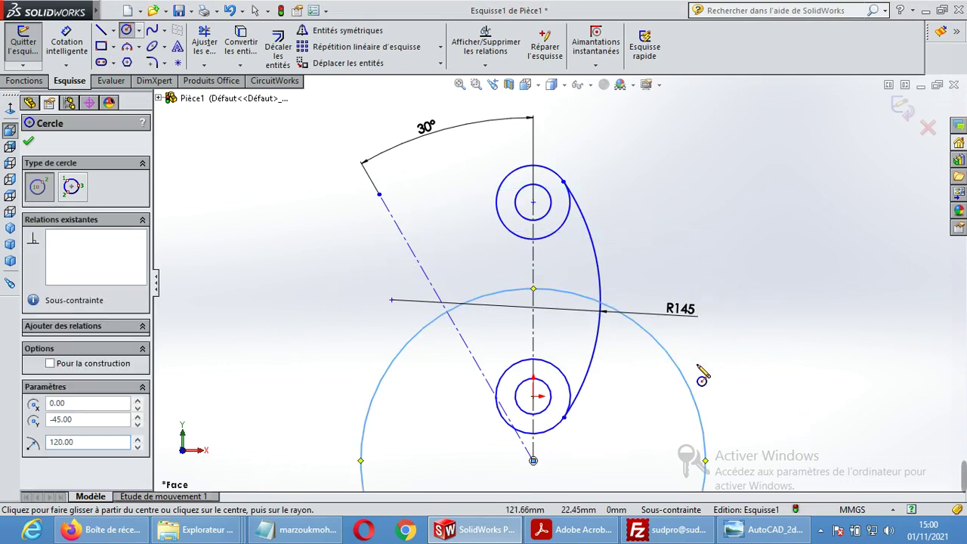
left_click(50, 364)
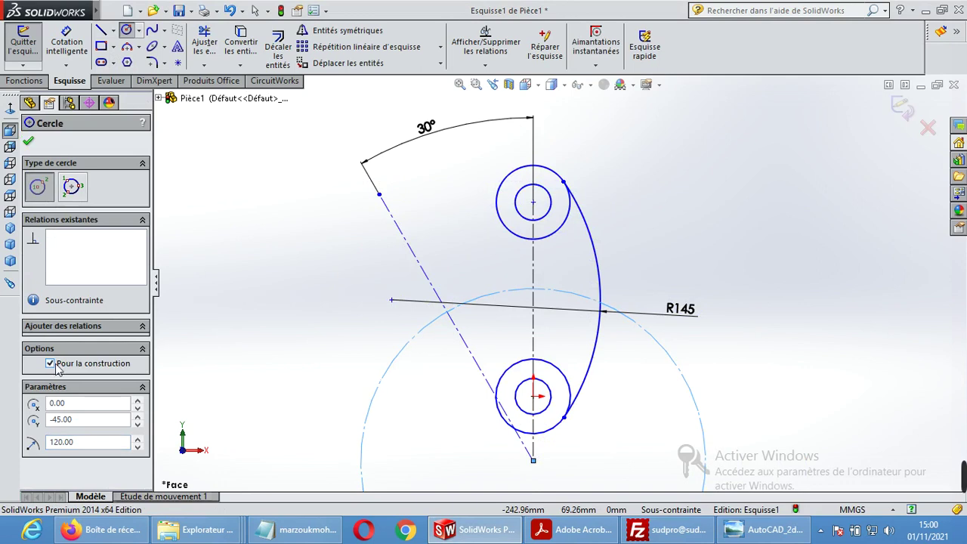
key("Escape")
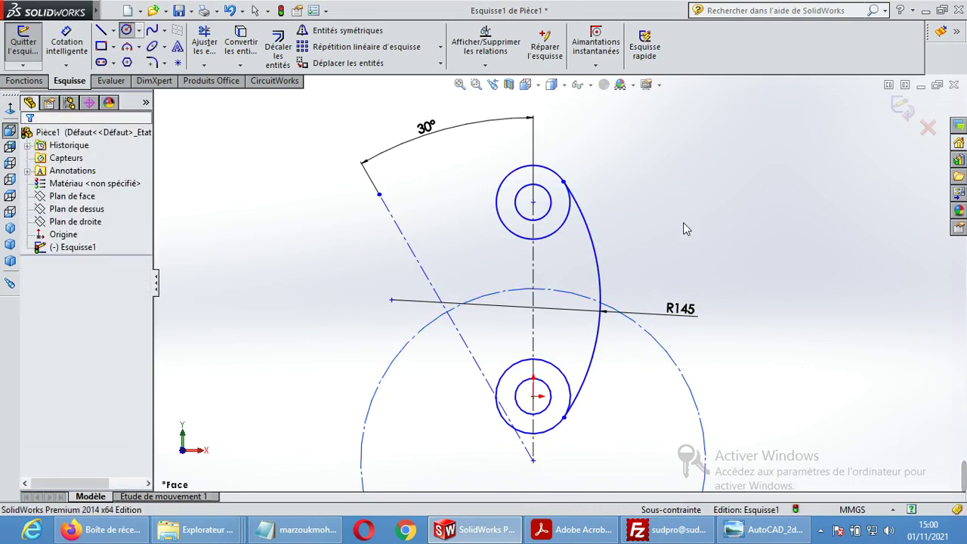
Step: Exit circle drawing and bring the lever reference drawing back up
key("z")
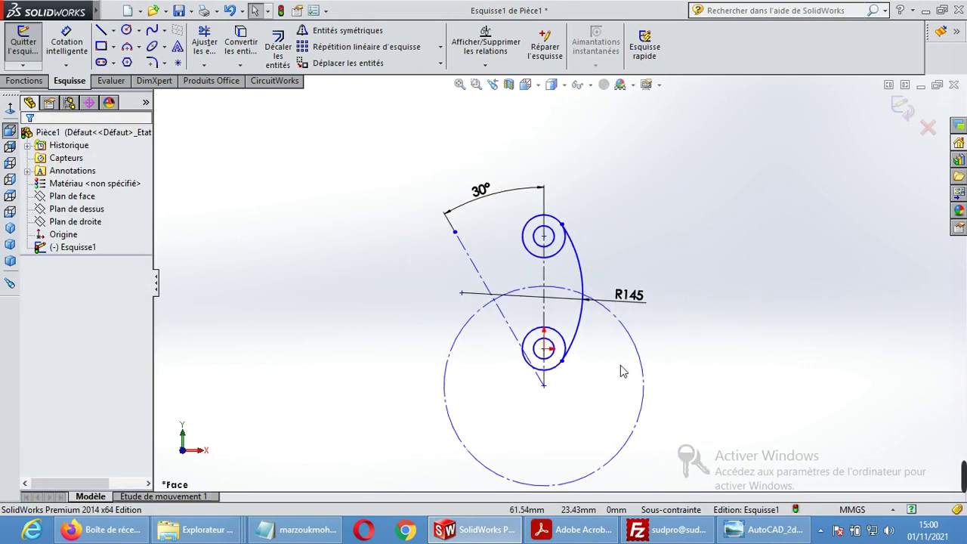
scroll(621, 371, "down", 2)
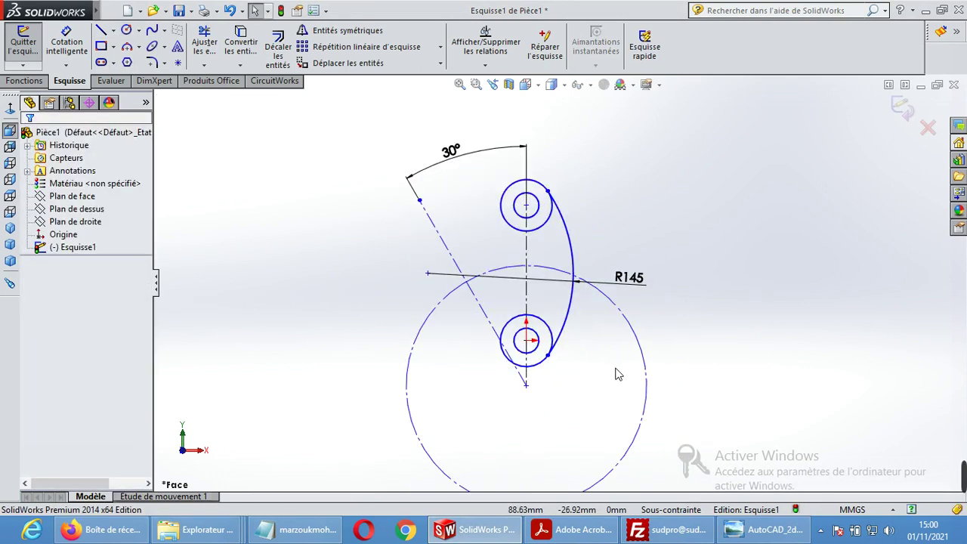
left_click(766, 538)
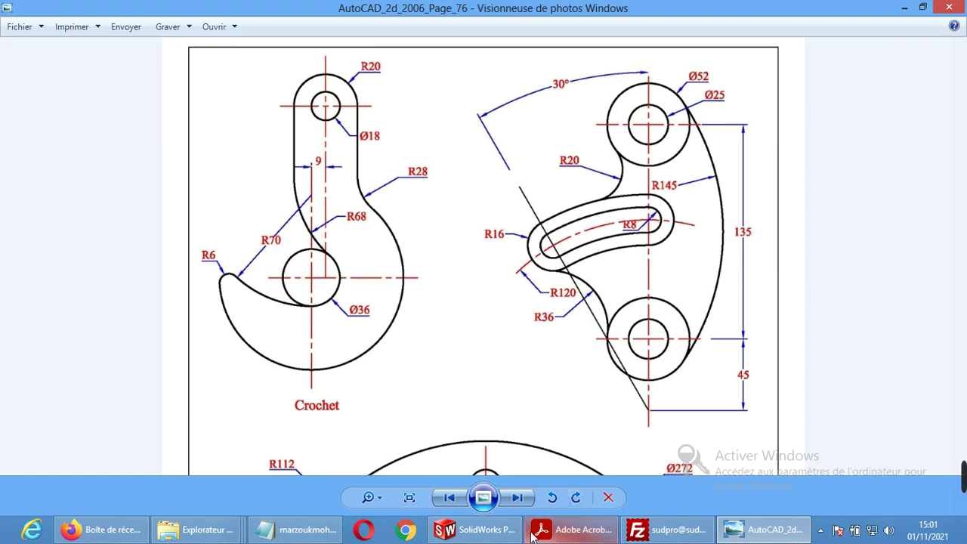
Step: Draw concentric circles of radius 128 and 136 centred on the point at (0, -45)
left_click(475, 529)
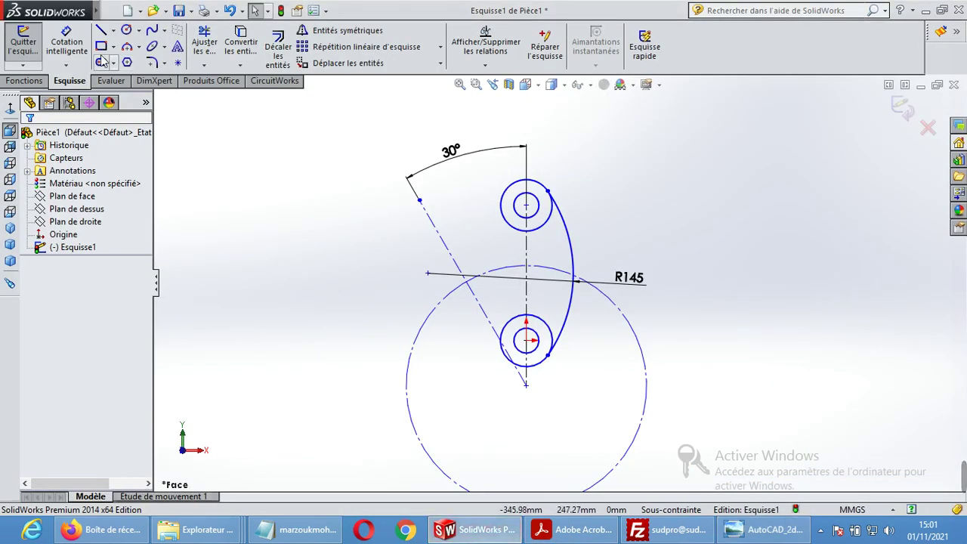
left_click(126, 29)
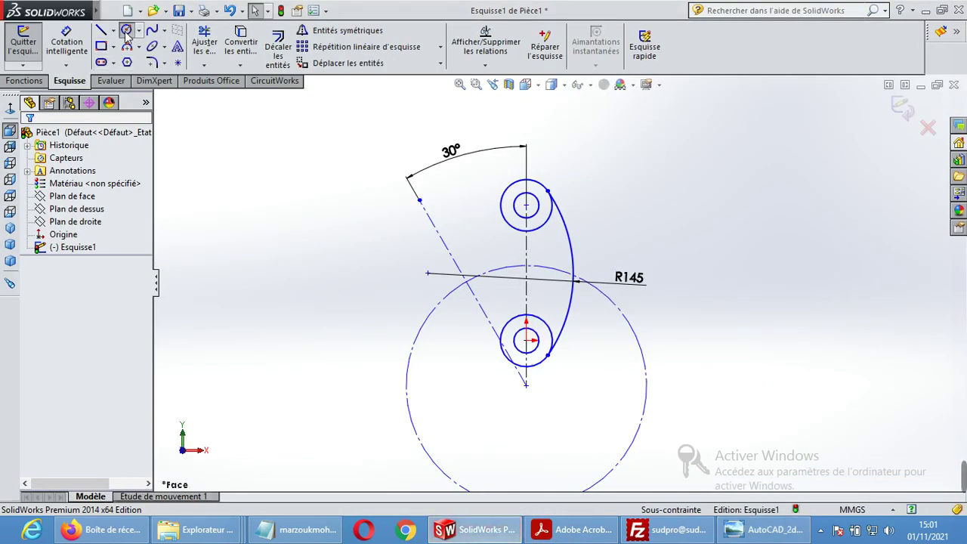
left_click(526, 384)
left_click(600, 320)
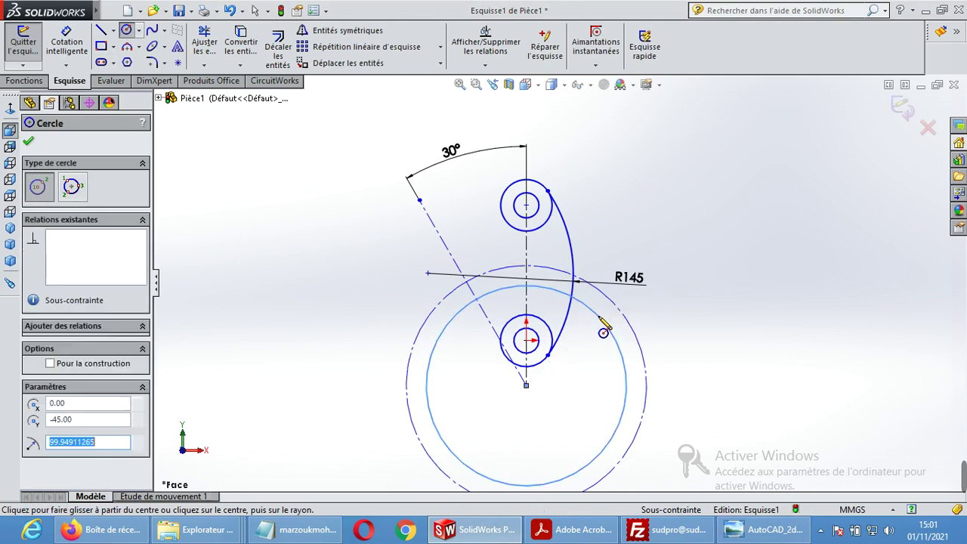
type("128")
key("Return")
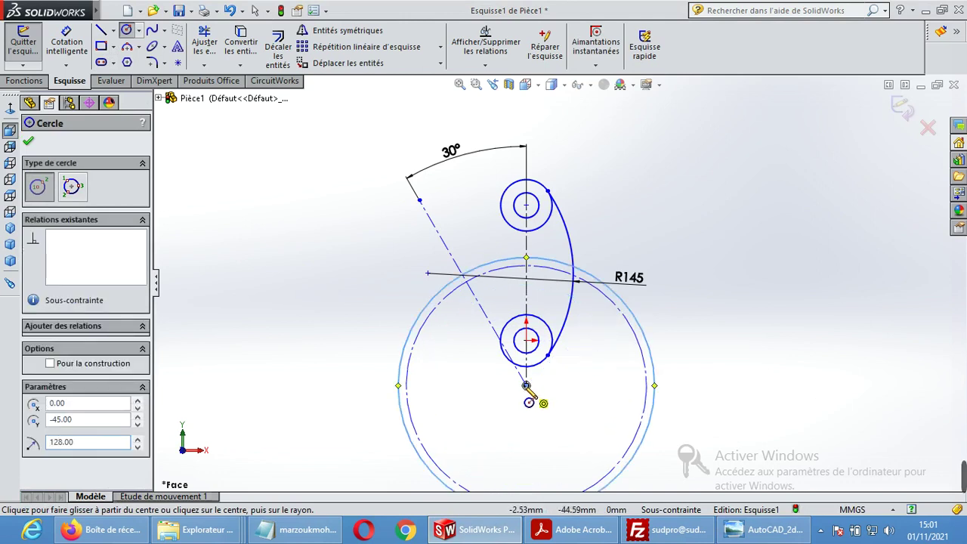
left_click(526, 385)
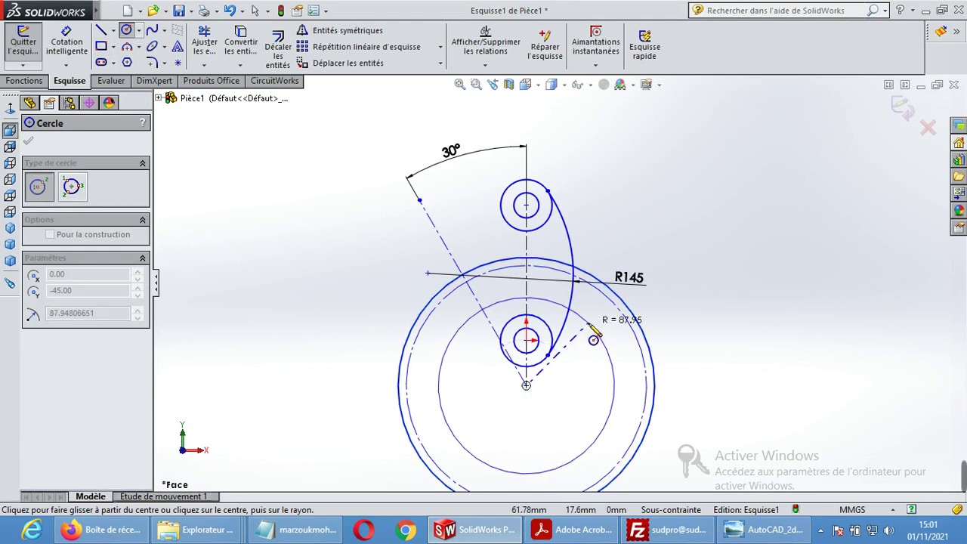
left_click(592, 328)
type("136")
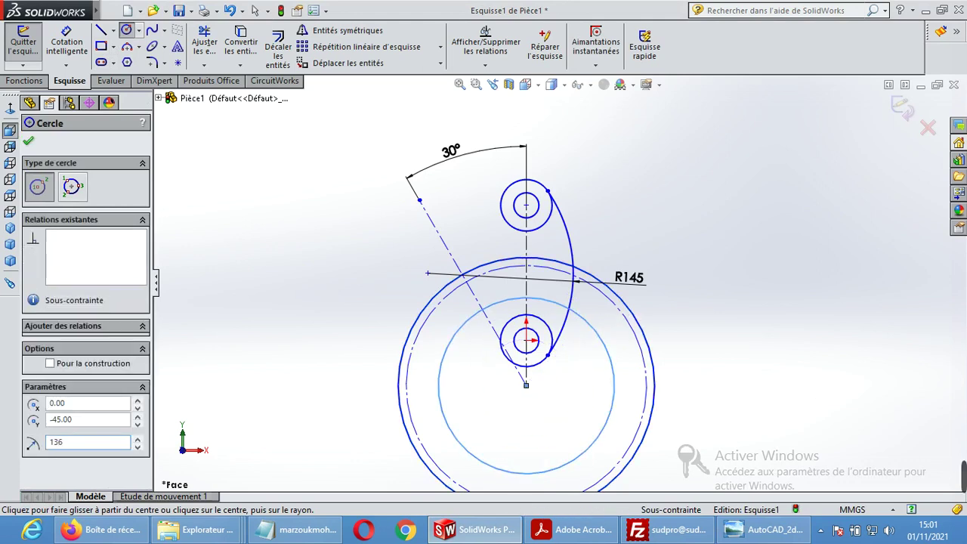
key("Return")
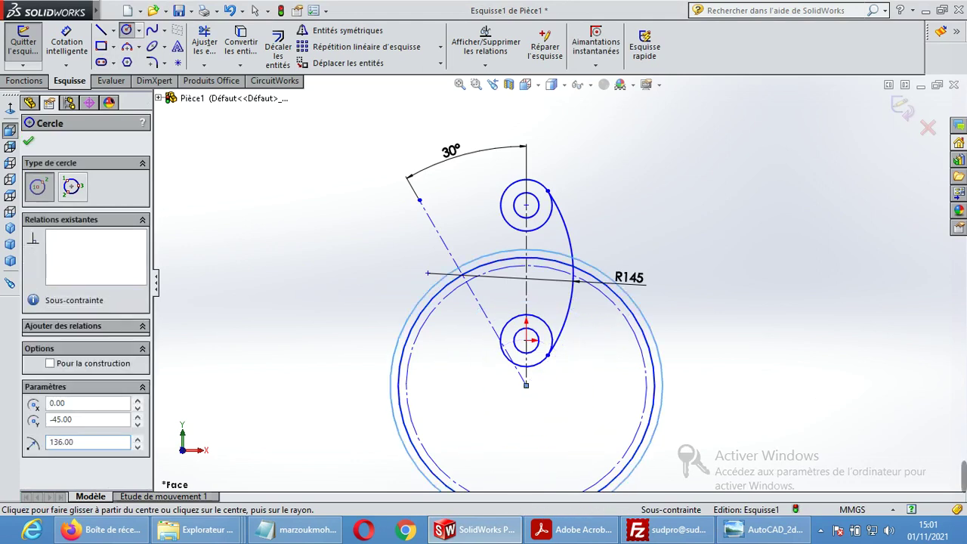
key("Escape")
left_click(766, 531)
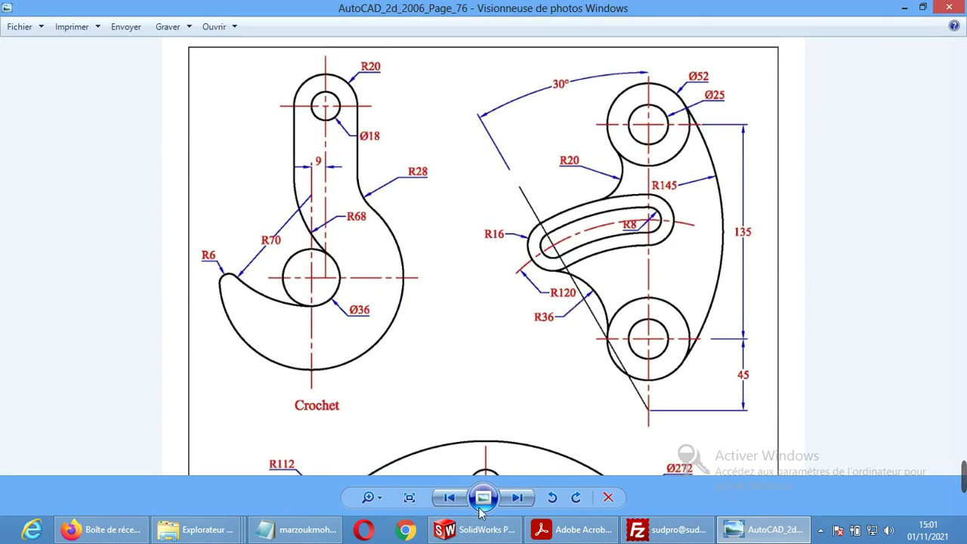
Step: Draw a radius 112 circle centred on the point at (0, -45)
left_click(476, 532)
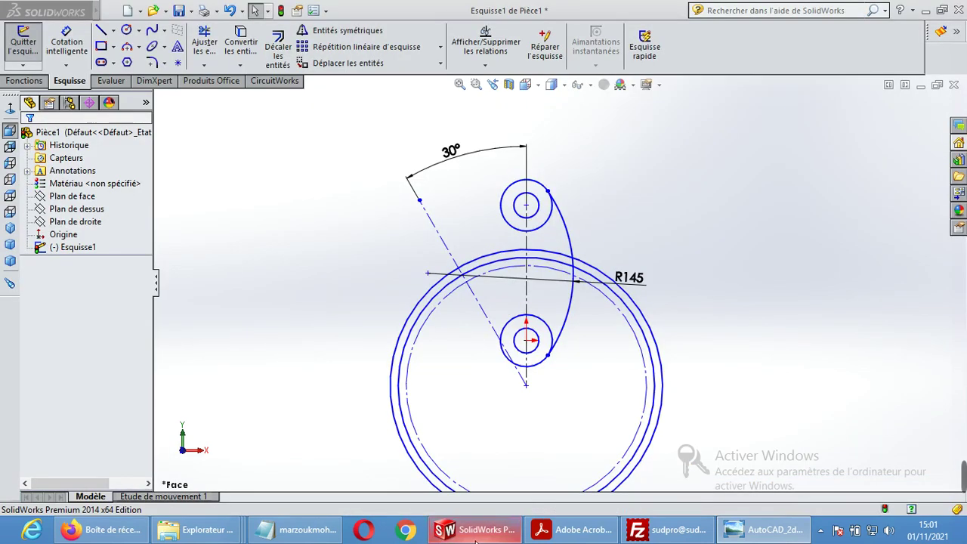
left_click(126, 29)
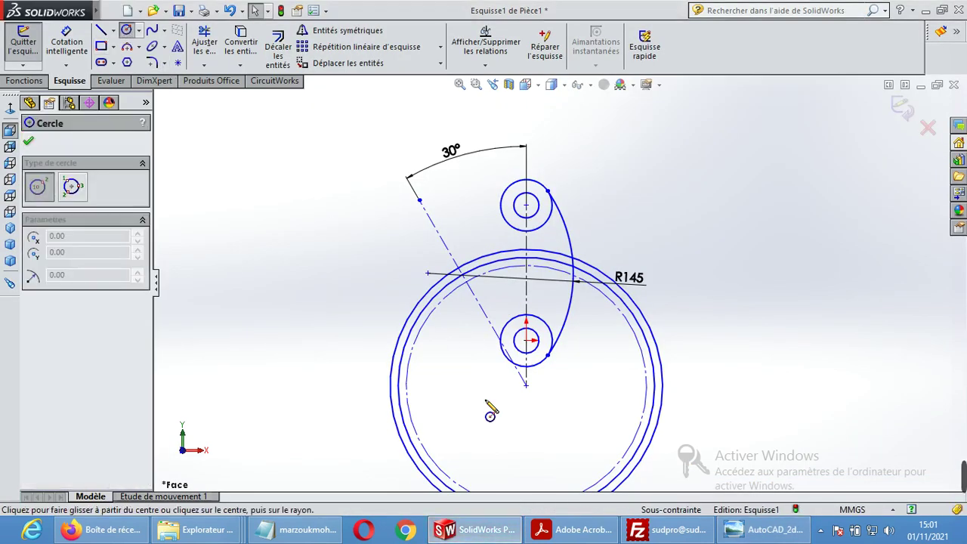
left_click(526, 384)
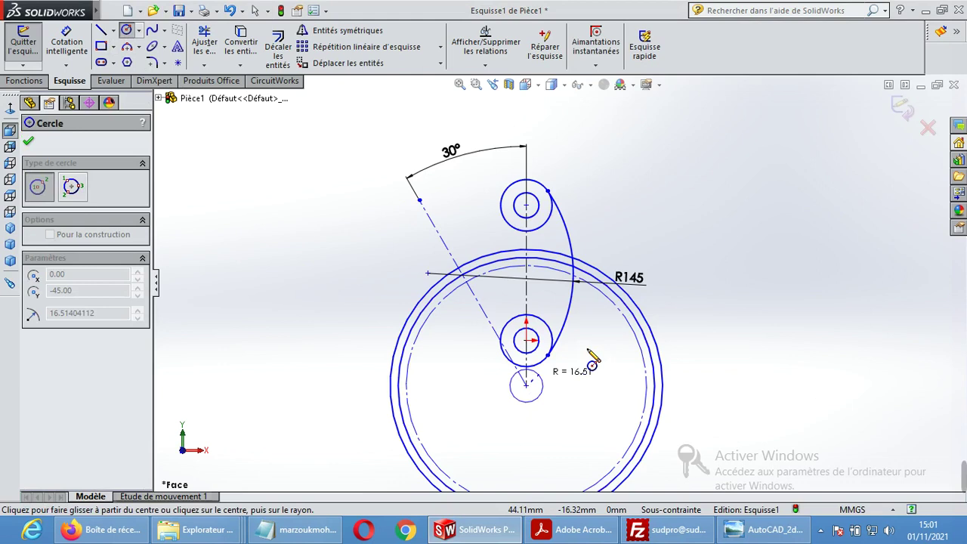
left_click(612, 325)
type("112")
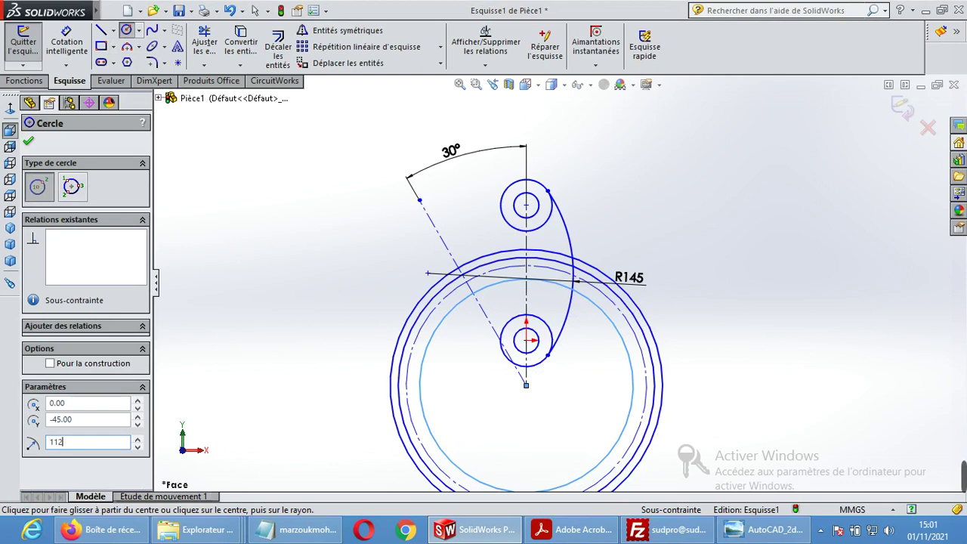
key("Return")
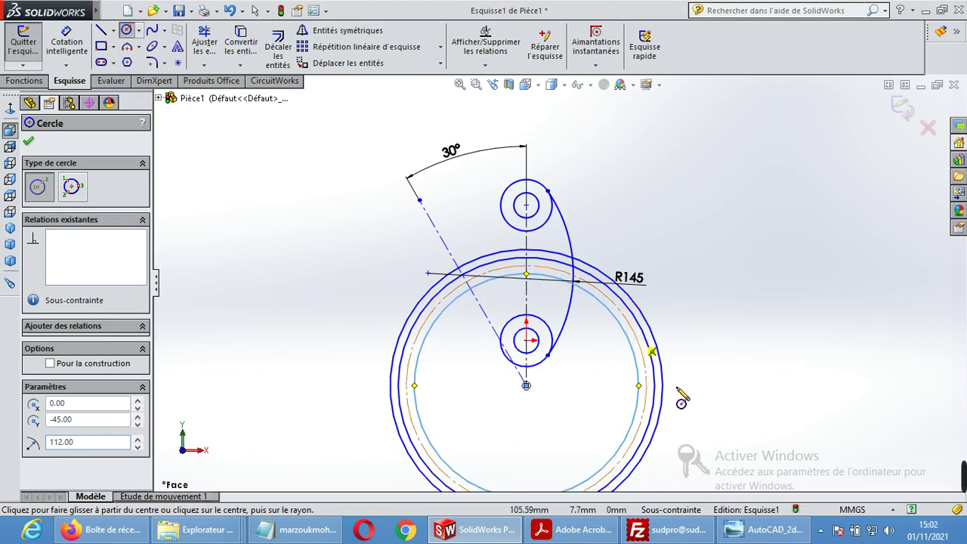
Step: Add a concentric radius 104 circle on the same centre and compare with the reference
left_click(527, 386)
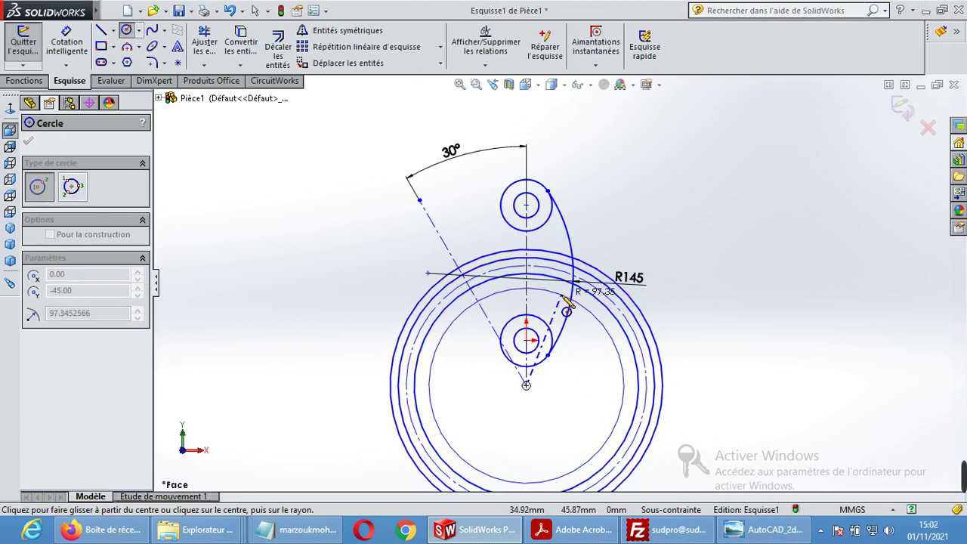
left_click(565, 300)
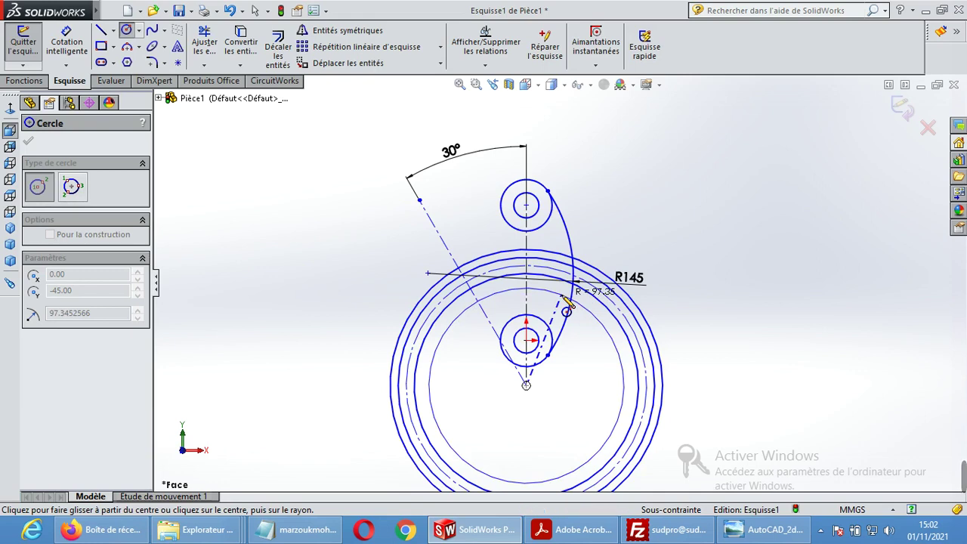
type("104")
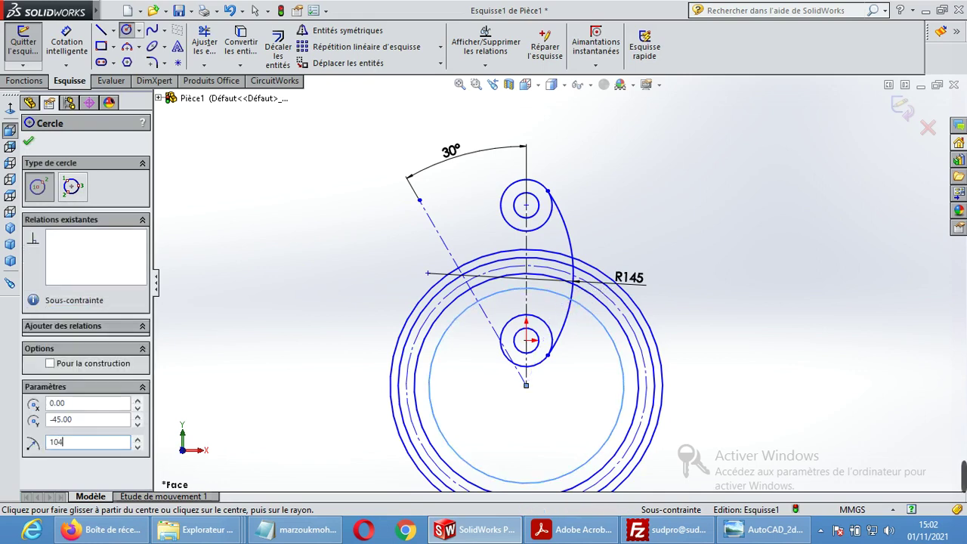
key("Return")
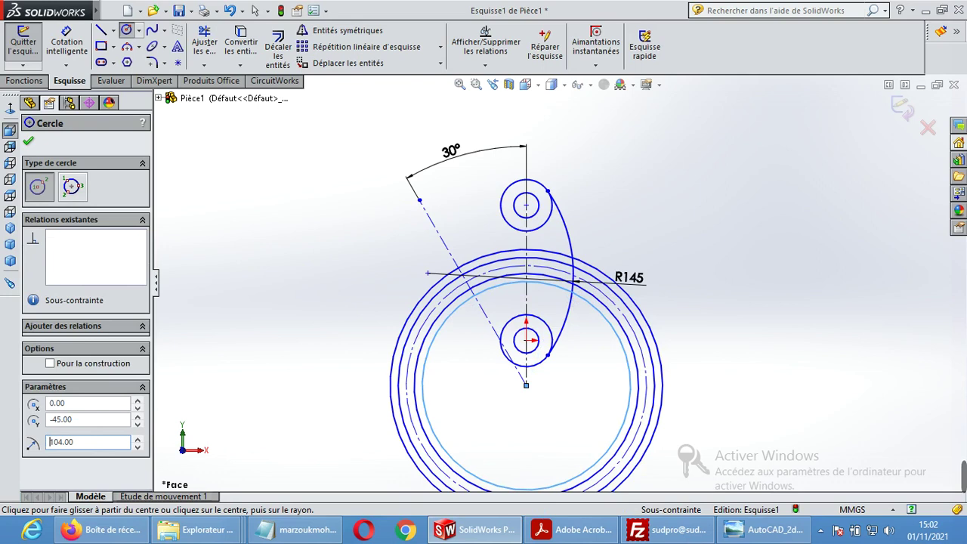
key("Escape")
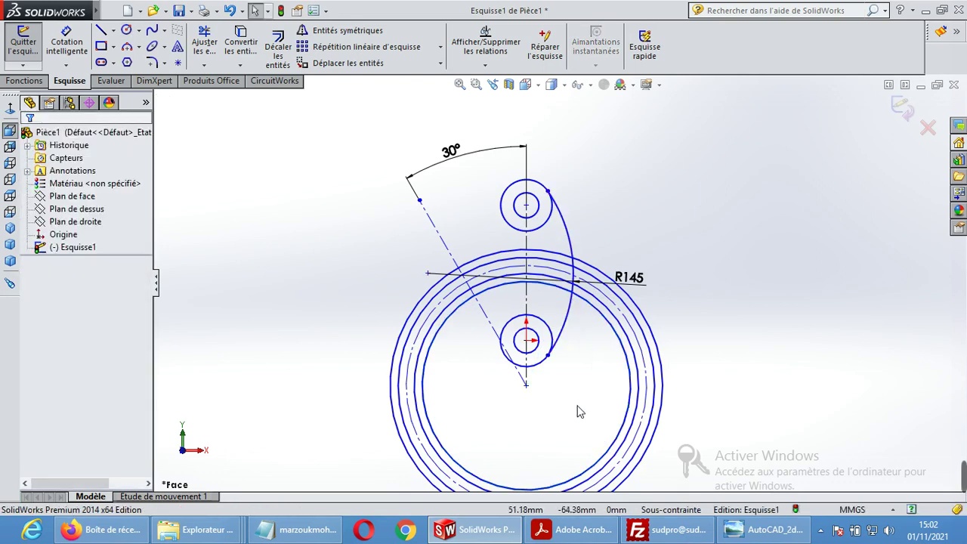
scroll(578, 411, "up", 2)
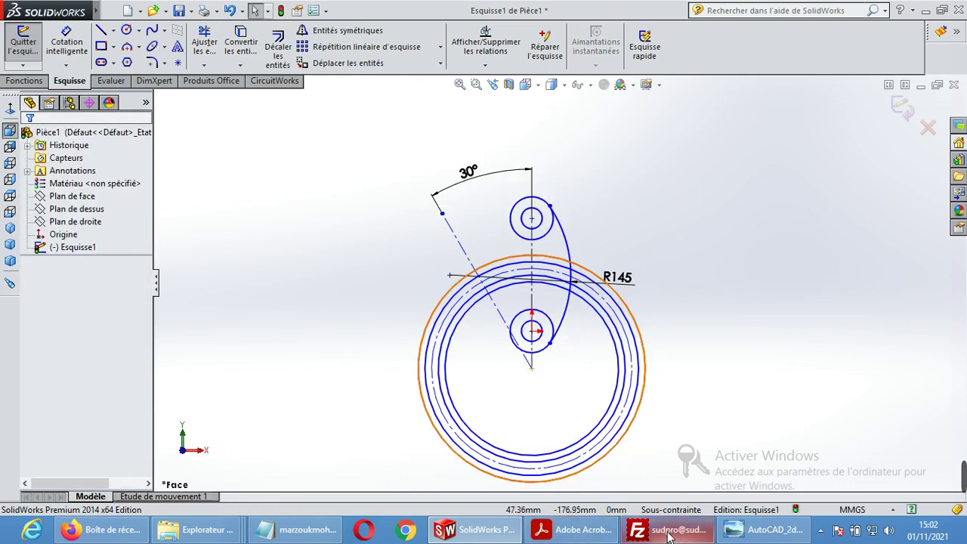
left_click(776, 535)
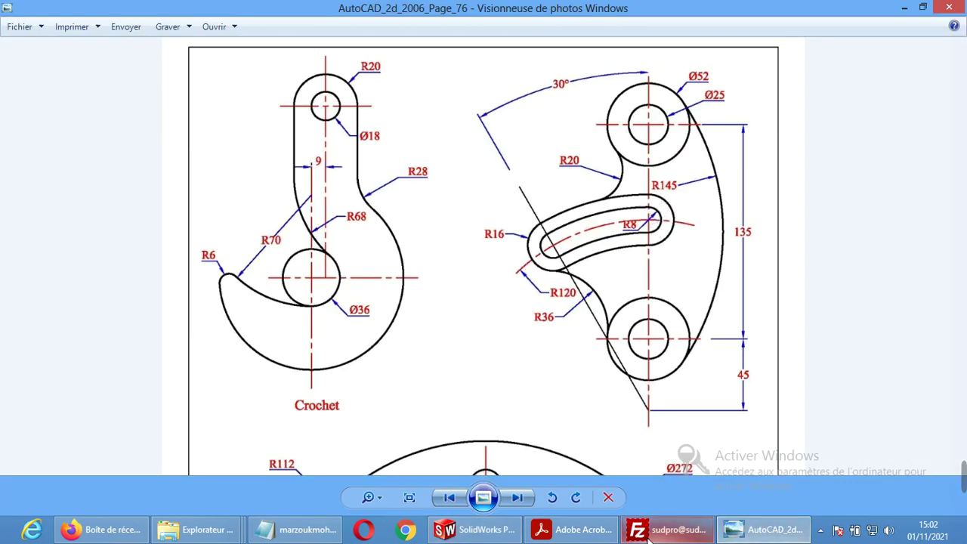
left_click(495, 538)
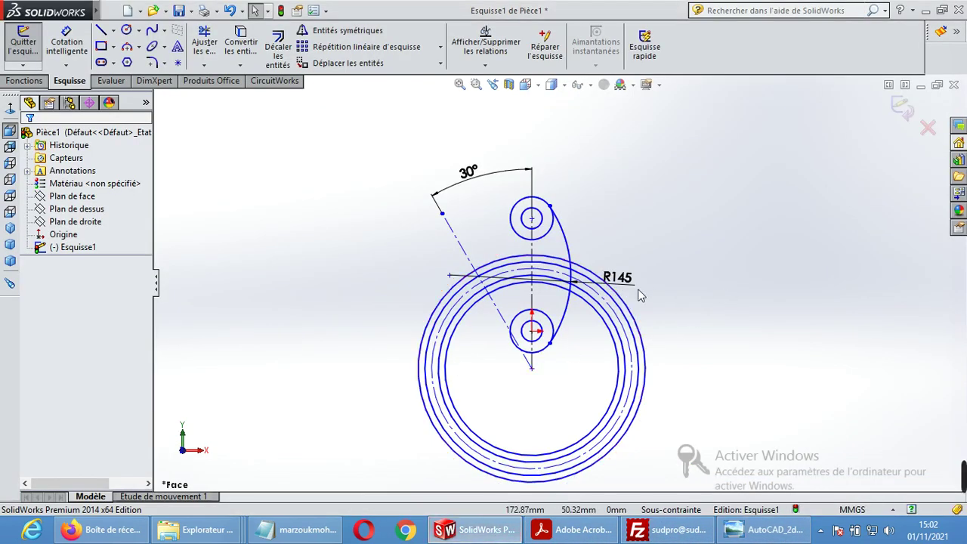
Step: Trim the four concentric circles away outside the 30° angled line
scroll(686, 320, "up", 1)
scroll(559, 295, "up", 3)
scroll(332, 158, "up", 2)
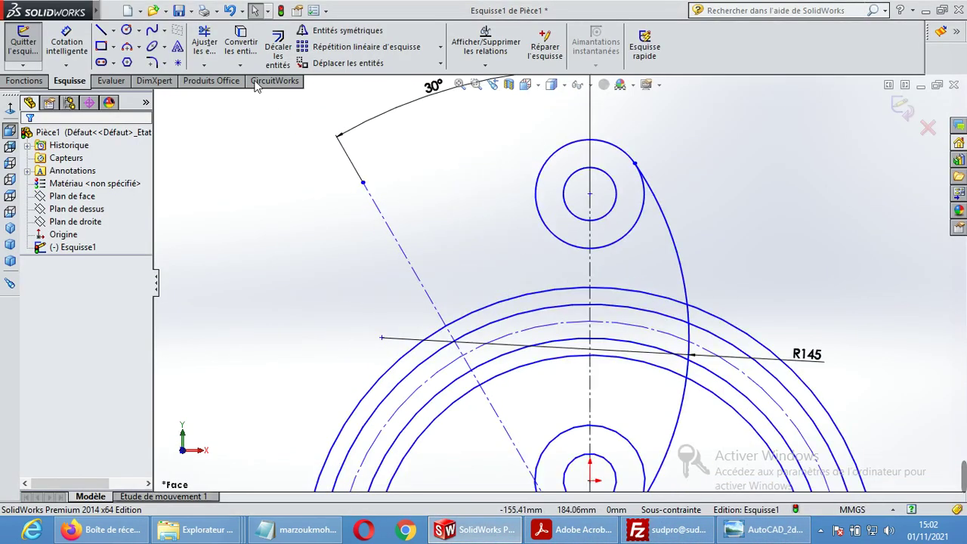
left_click(204, 42)
left_click(380, 380)
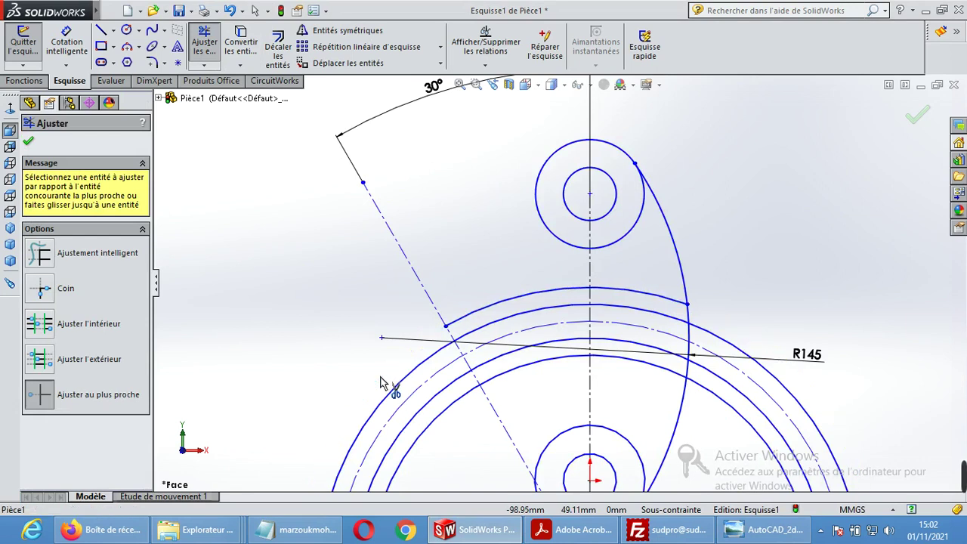
left_click(389, 401)
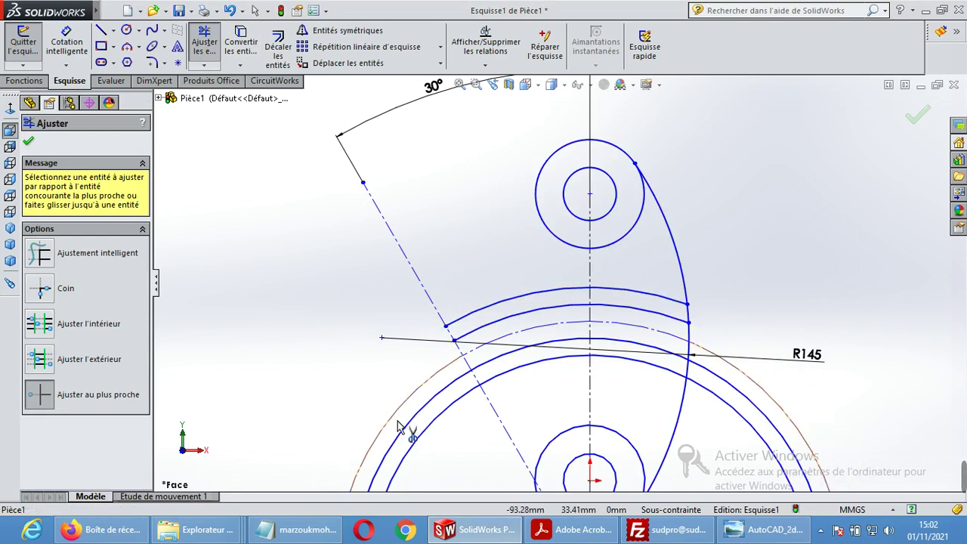
left_click(398, 410)
left_click(406, 423)
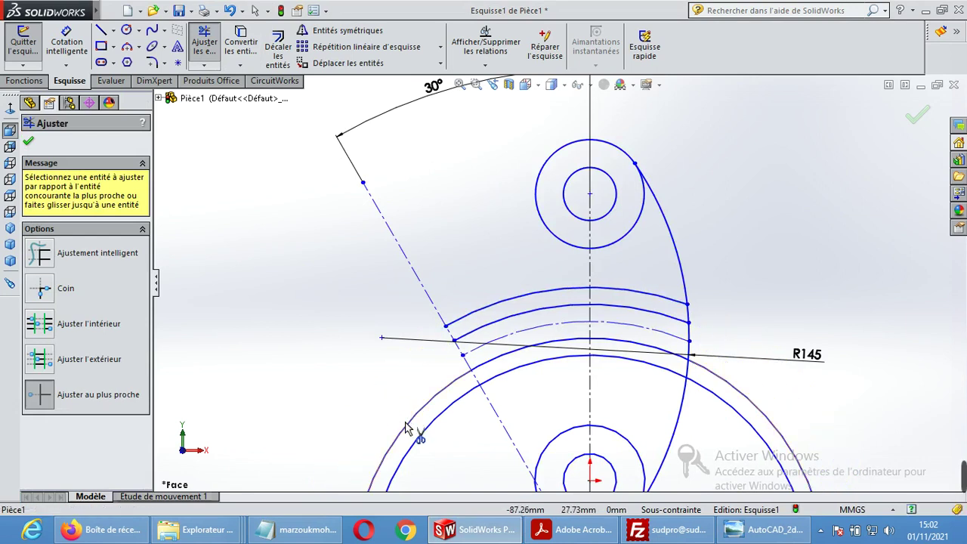
left_click(423, 442)
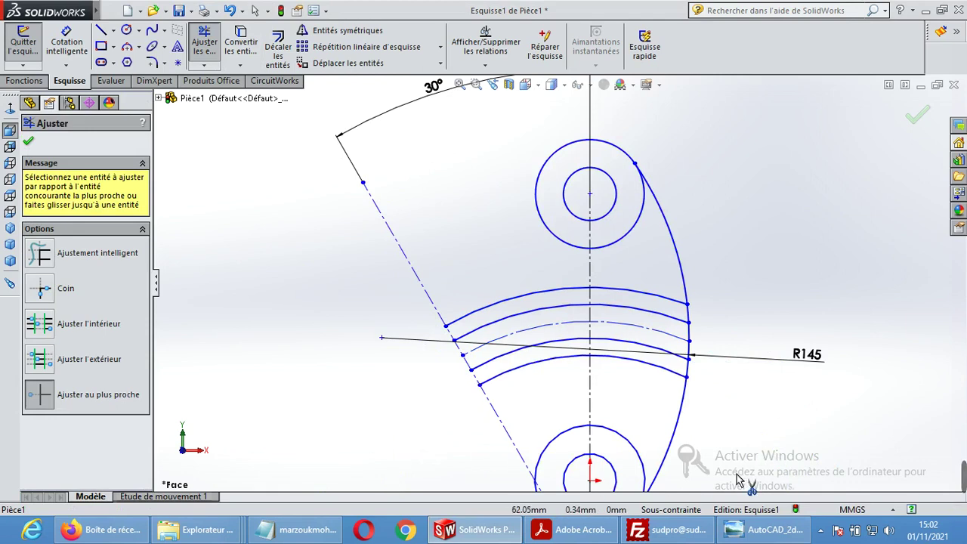
Step: Trim the remaining arcs back to the vertical centreline, leaving arcs inside the wedge
left_click(662, 301)
left_click(660, 314)
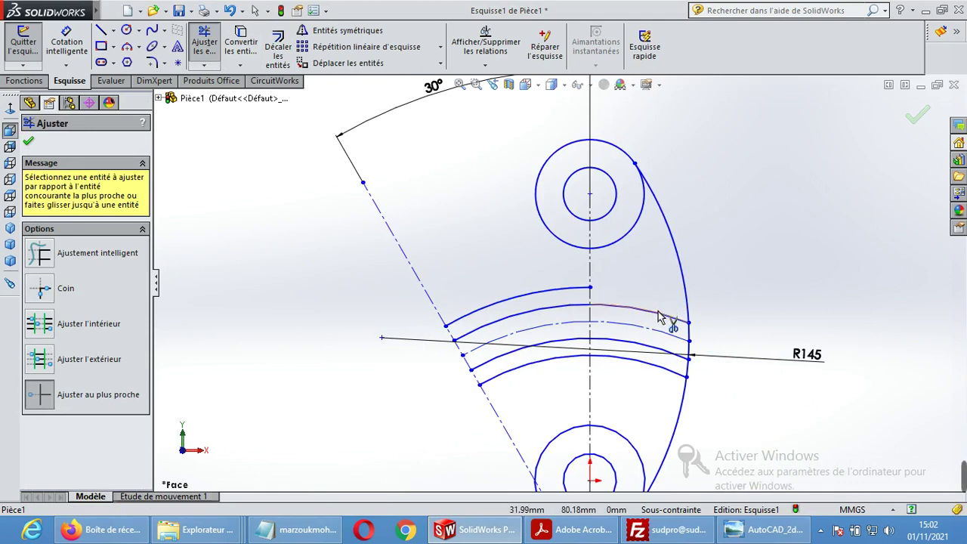
left_click(658, 333)
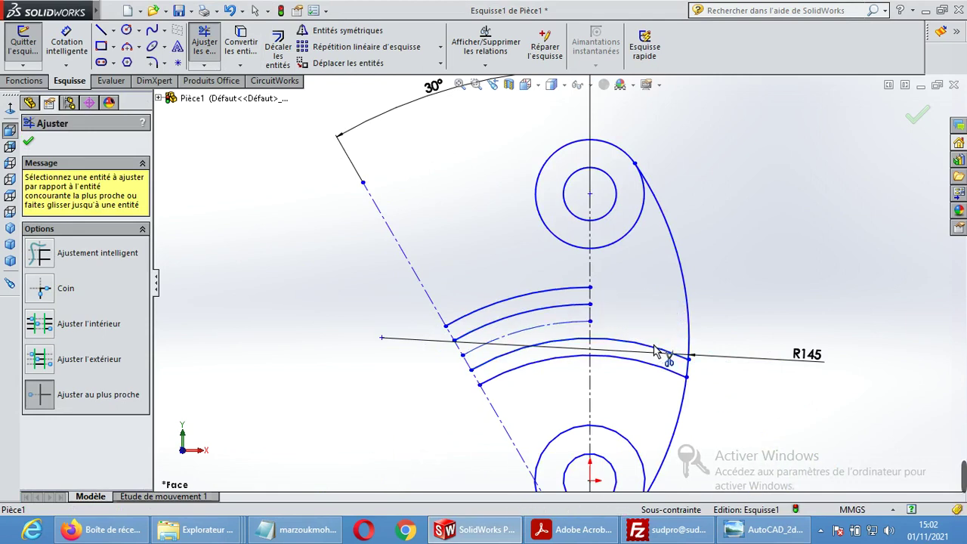
left_click(655, 347)
left_click(654, 368)
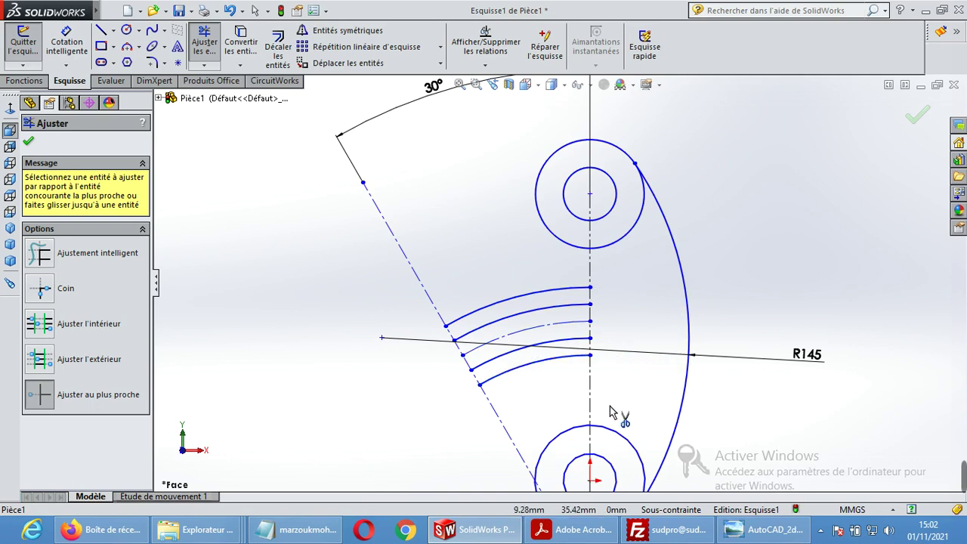
key("Escape")
scroll(611, 403, "up", 1)
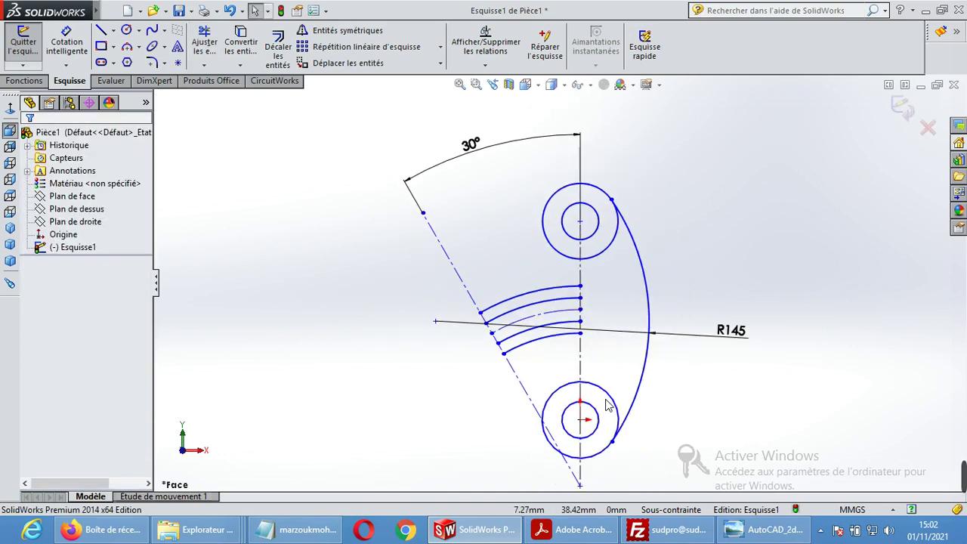
scroll(597, 340, "down", 2)
scroll(592, 328, "down", 2)
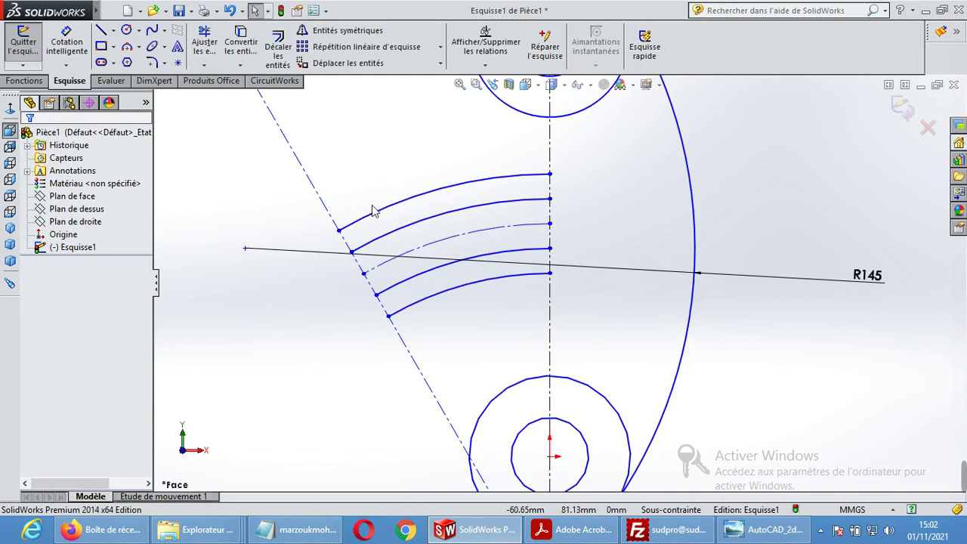
left_click(748, 533)
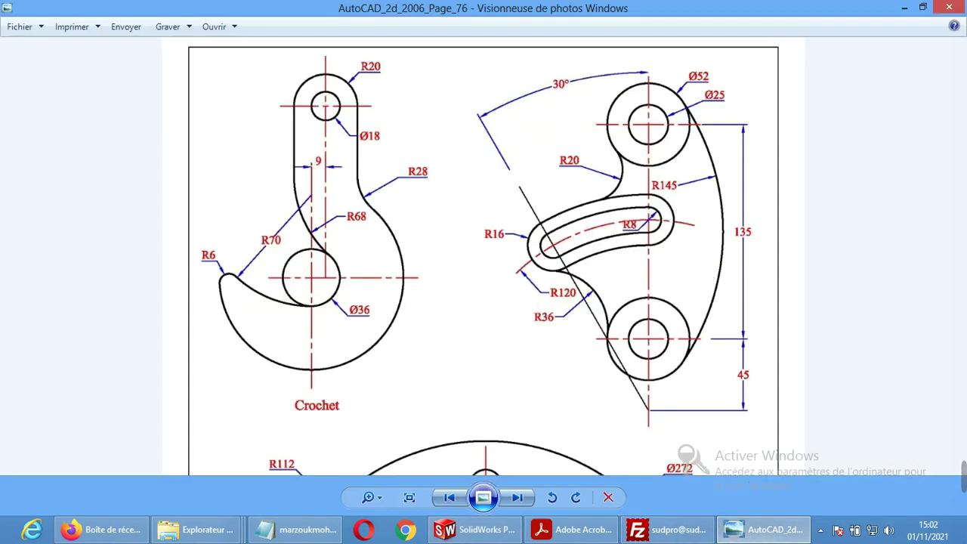
Step: Draw two concentric circles on the slot's right end point, sized to the outer arc and R8
left_click(748, 534)
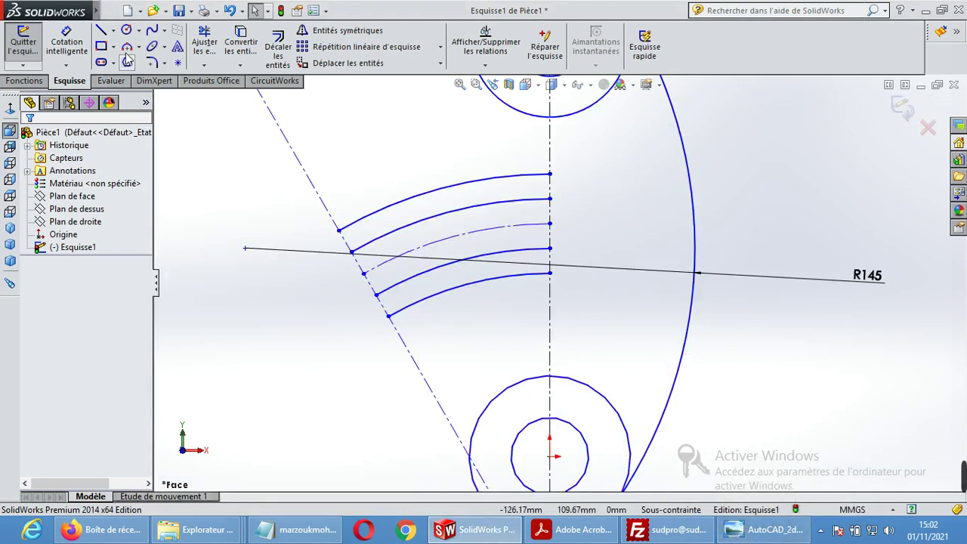
left_click(127, 31)
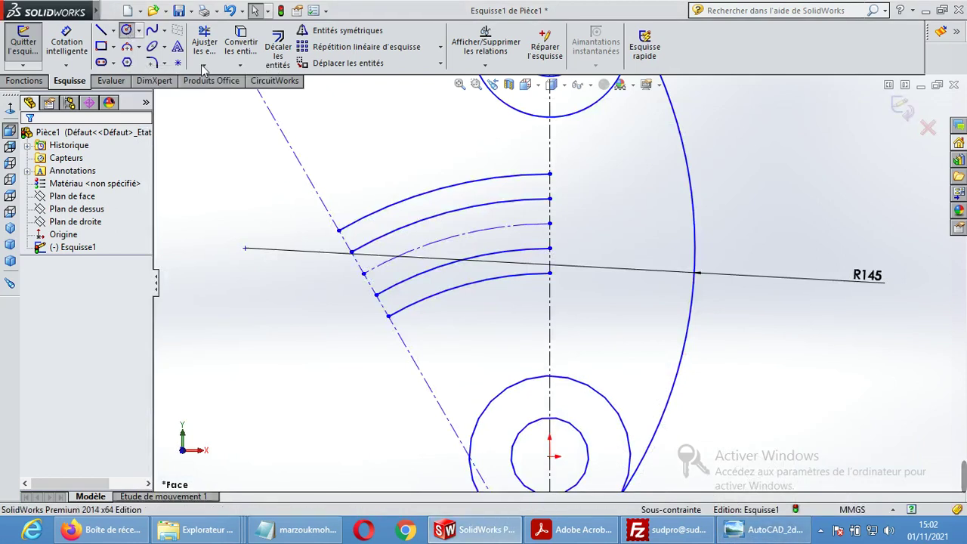
left_click(549, 223)
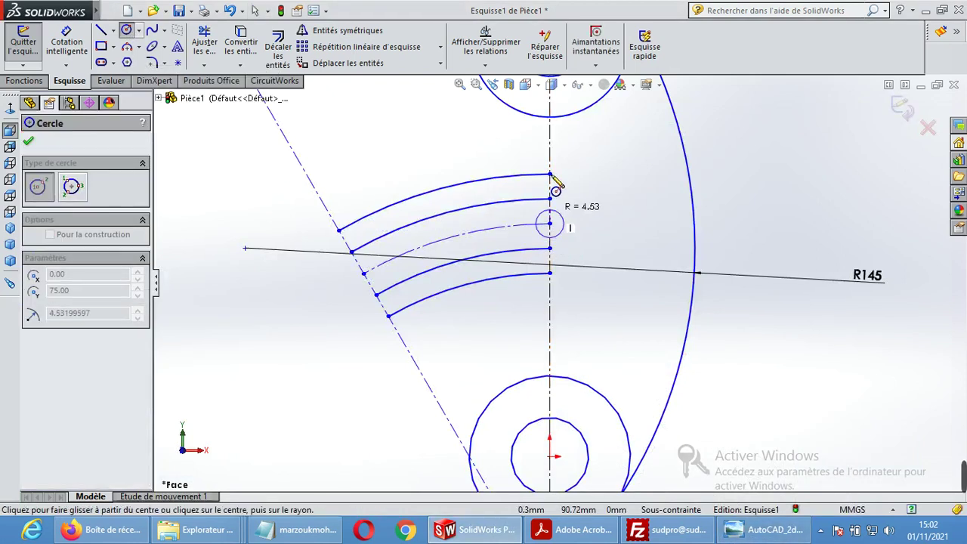
left_click(549, 174)
left_click(550, 224)
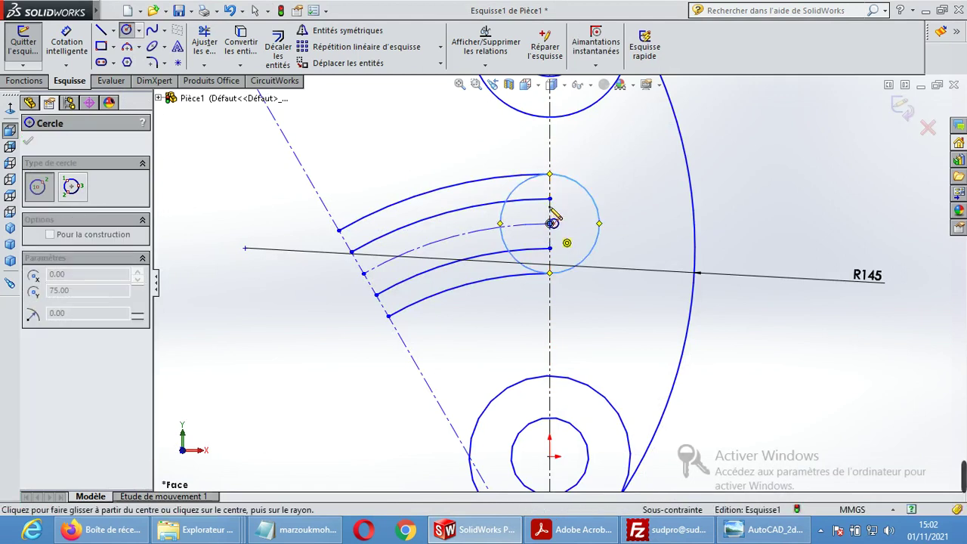
left_click(568, 209)
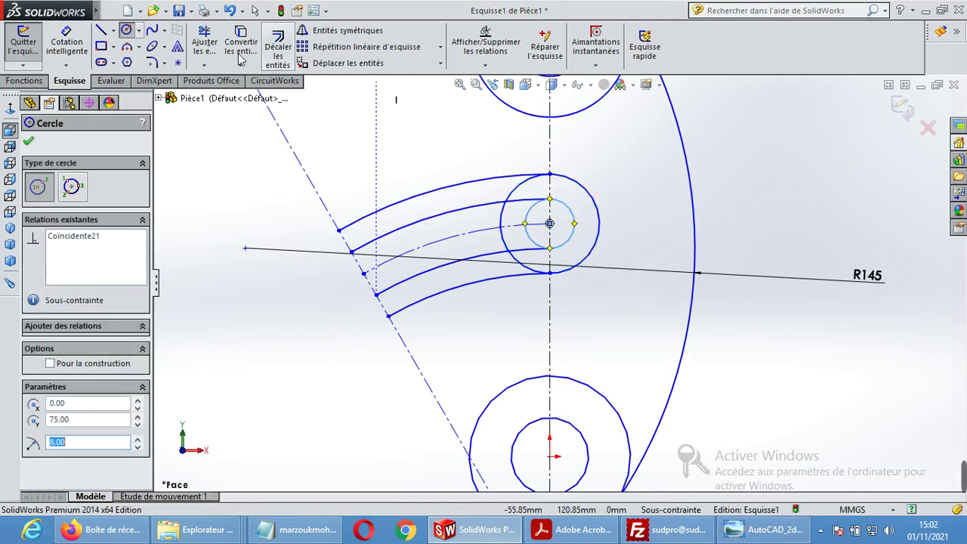
Step: Trim the excess circle portions so rounded caps close the slot's right end
left_click(204, 41)
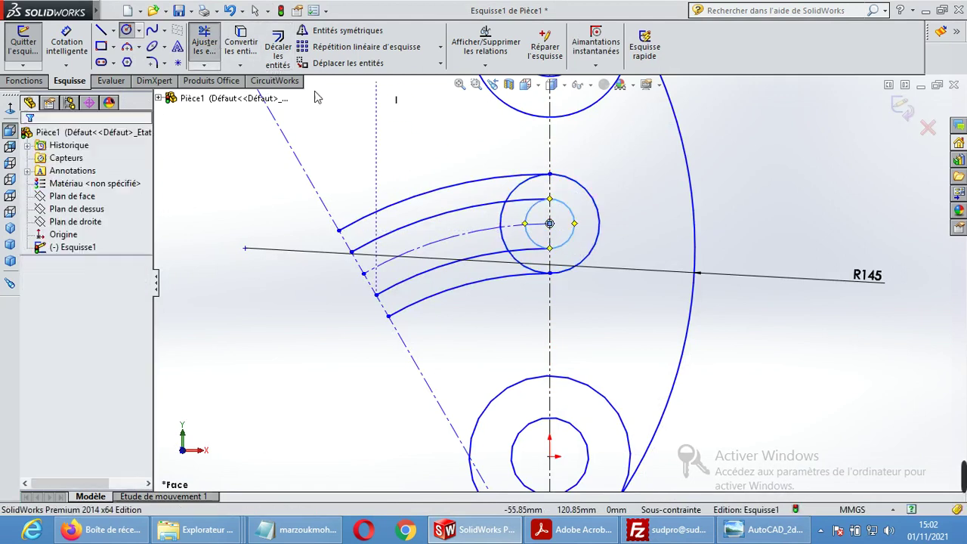
left_click(516, 195)
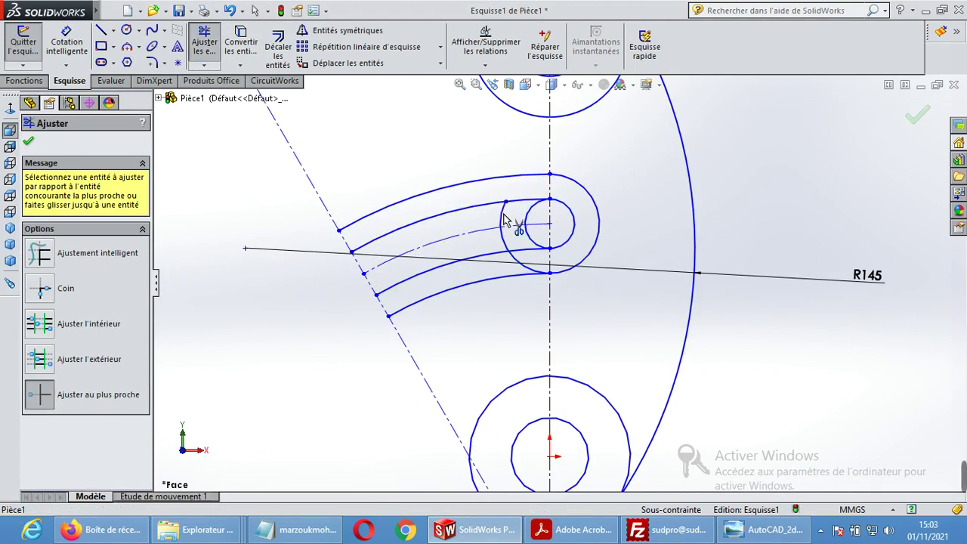
left_click(504, 218)
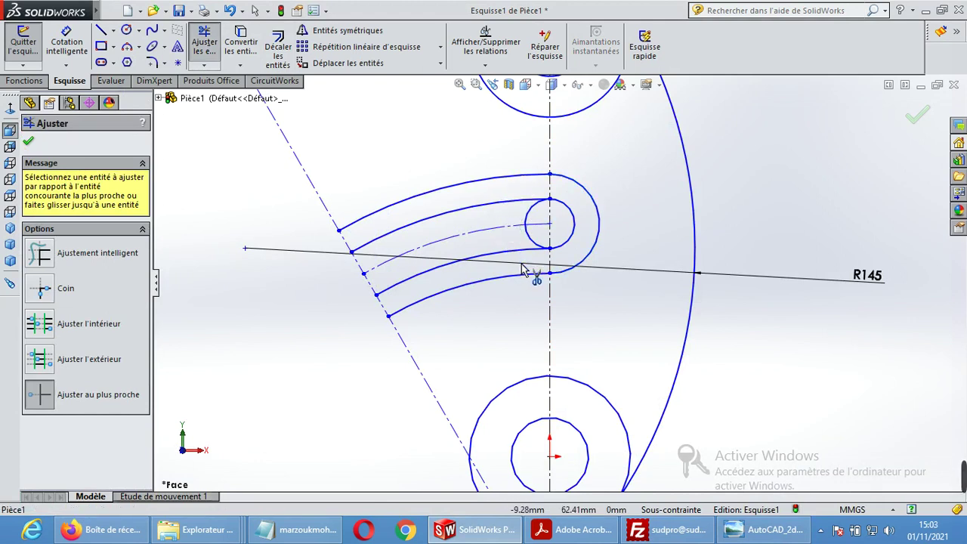
left_click(524, 222)
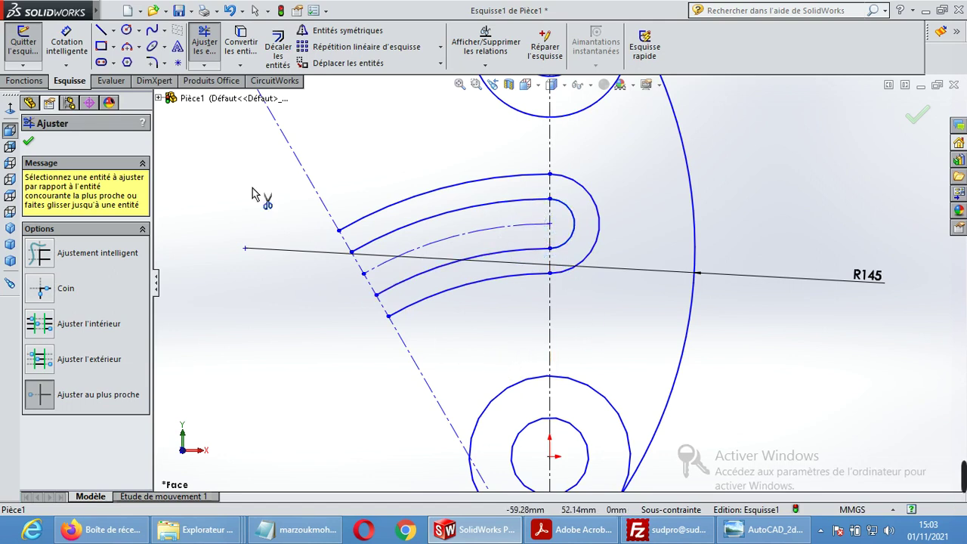
left_click(127, 32)
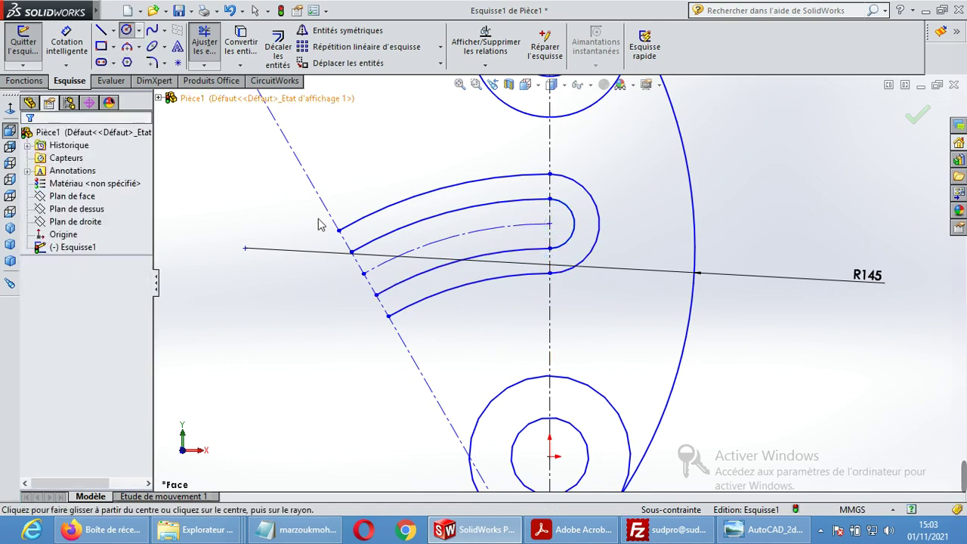
Step: Draw concentric R16 and R8 circles on the slot's left endpoint
left_click(364, 273)
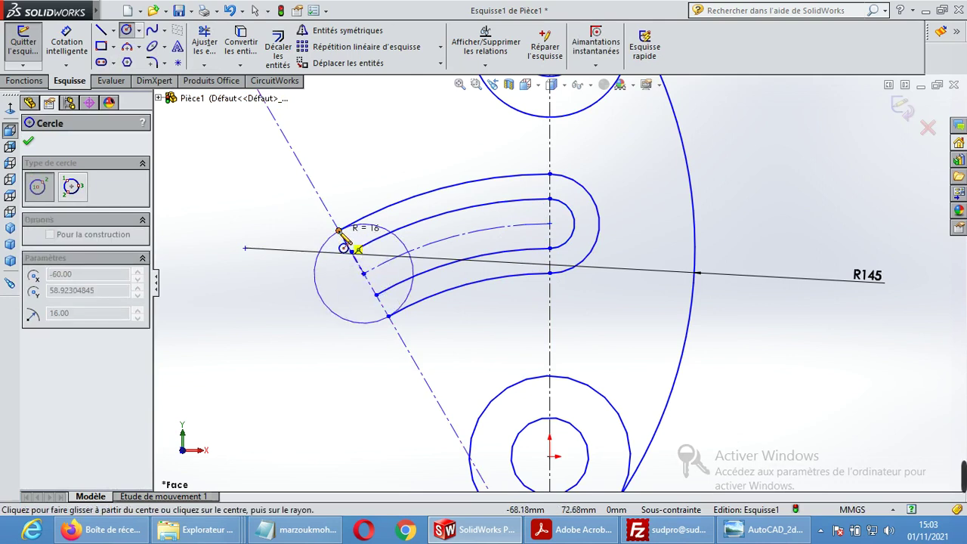
left_click(413, 274)
left_click(364, 273)
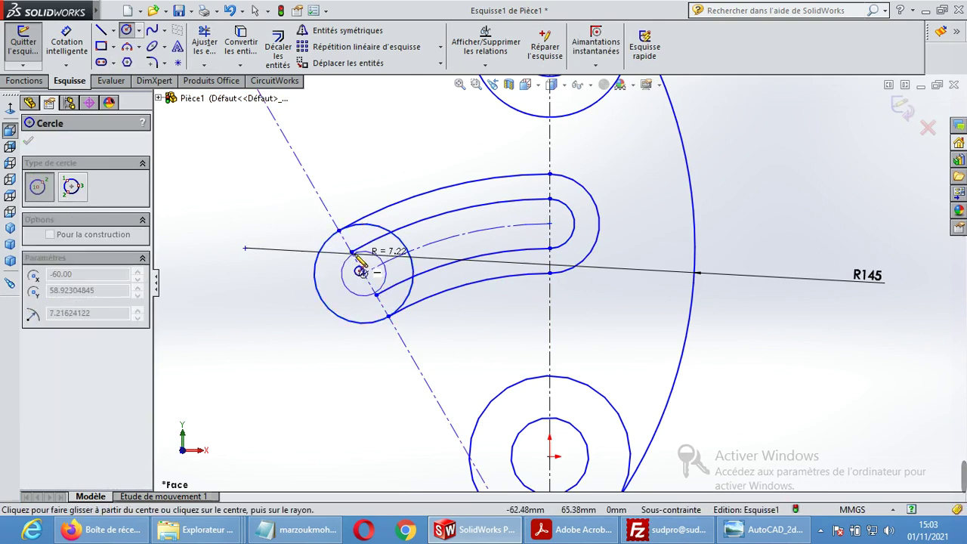
left_click(351, 251)
key("Escape")
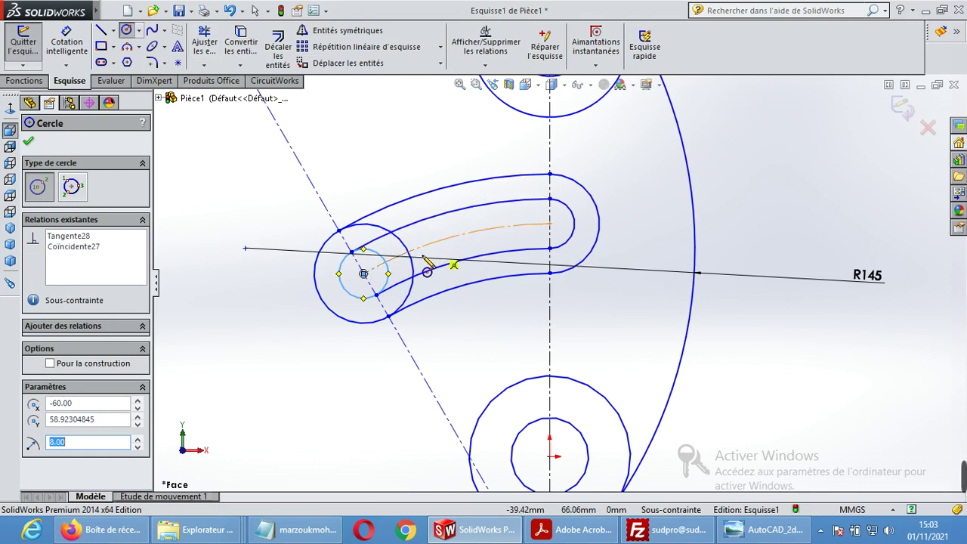
Step: Trim the leftover circle arcs to cap the slot's left end
left_click(204, 42)
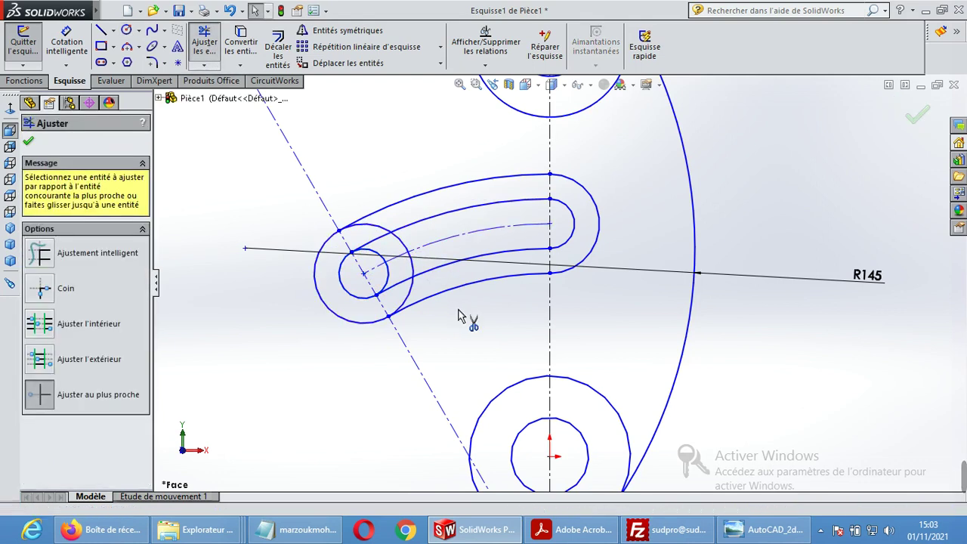
left_click(370, 229)
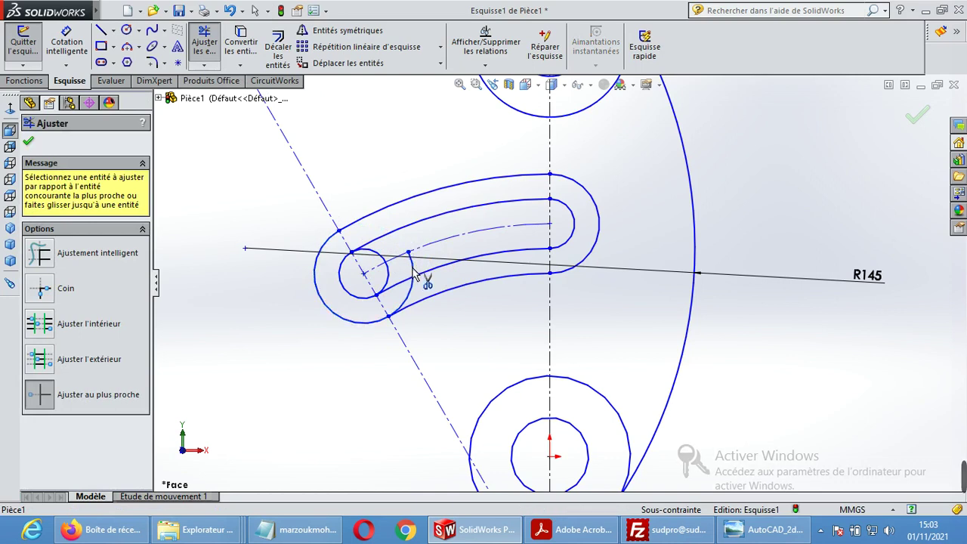
left_click(413, 271)
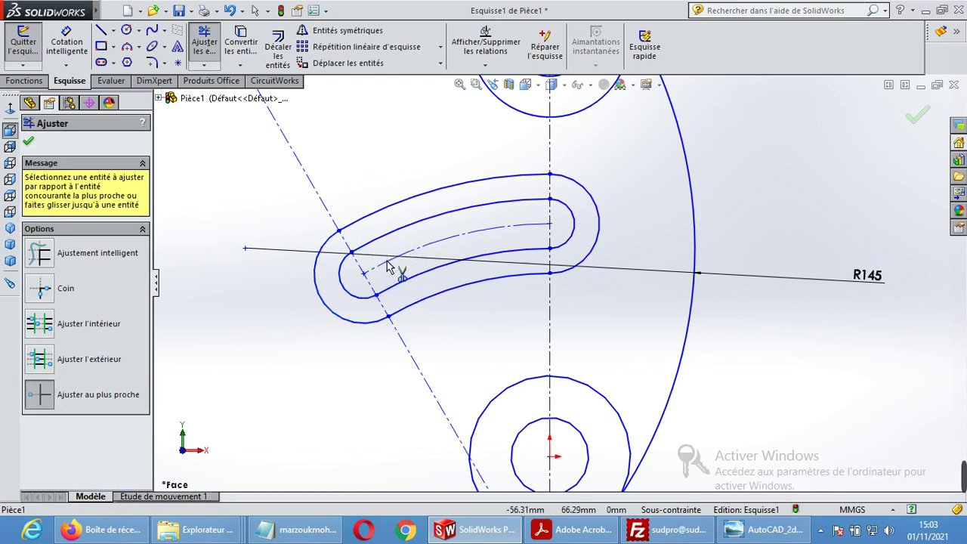
key("Escape")
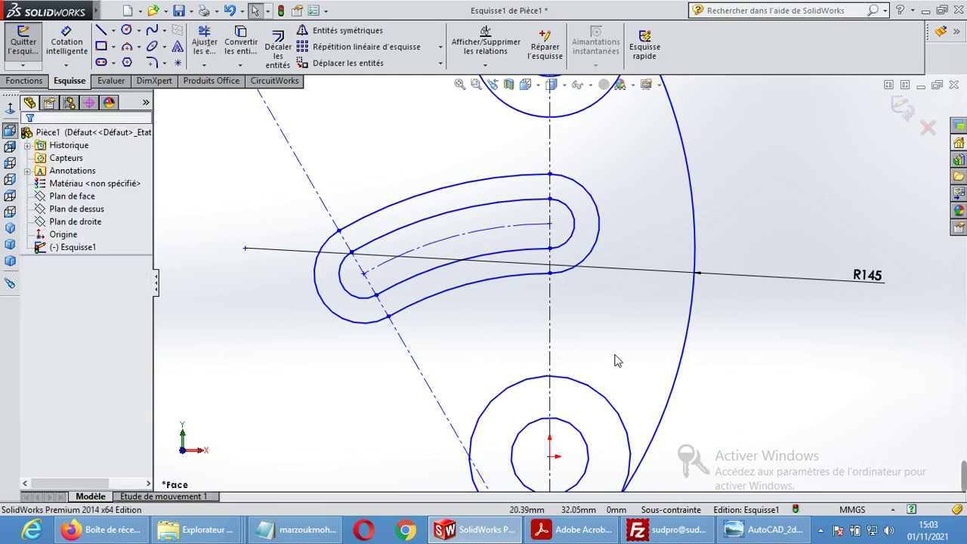
scroll(614, 361, "up", 2)
Step: Dimension the slot's centre arc with radius 120
scroll(618, 359, "up", 2)
scroll(617, 359, "up", 2)
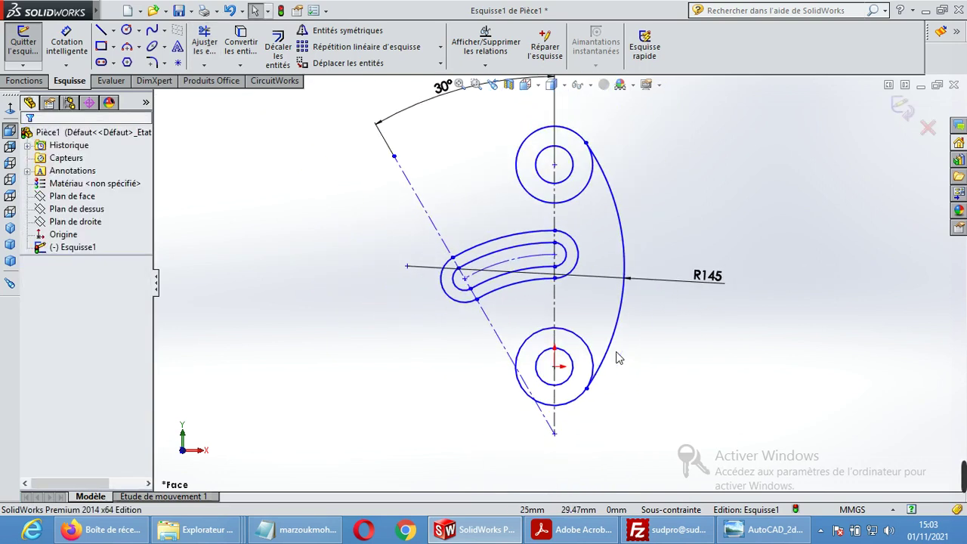
left_click(775, 532)
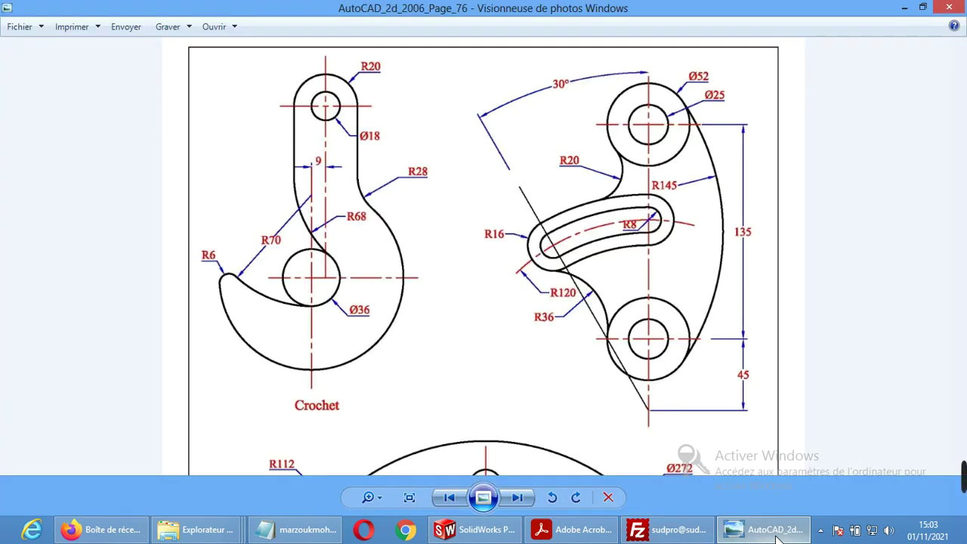
left_click(777, 532)
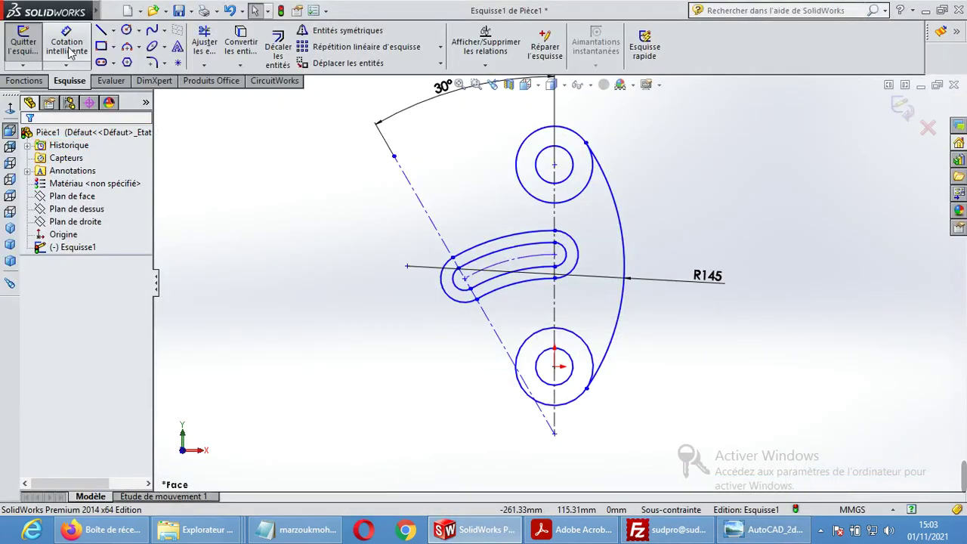
scroll(491, 300, "down", 2)
scroll(492, 252, "down", 3)
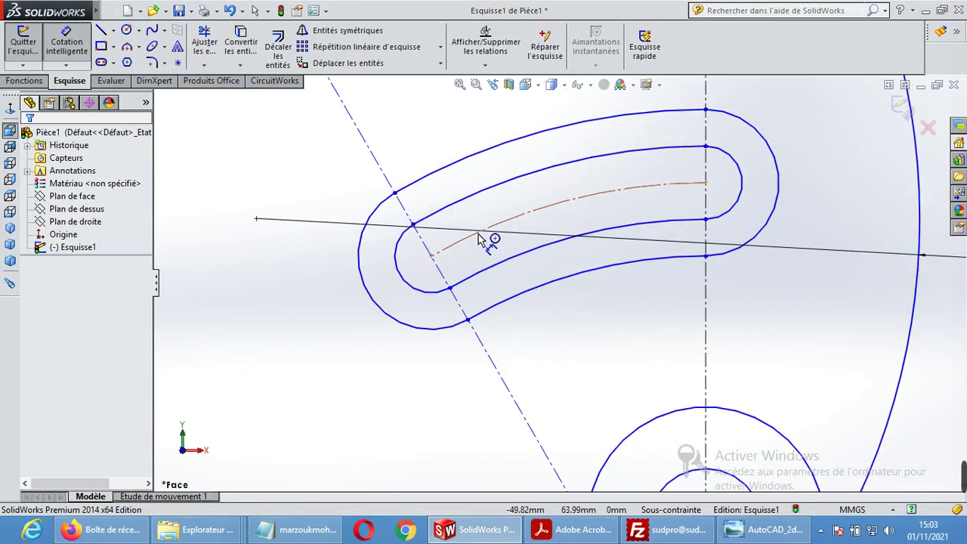
left_click(474, 242)
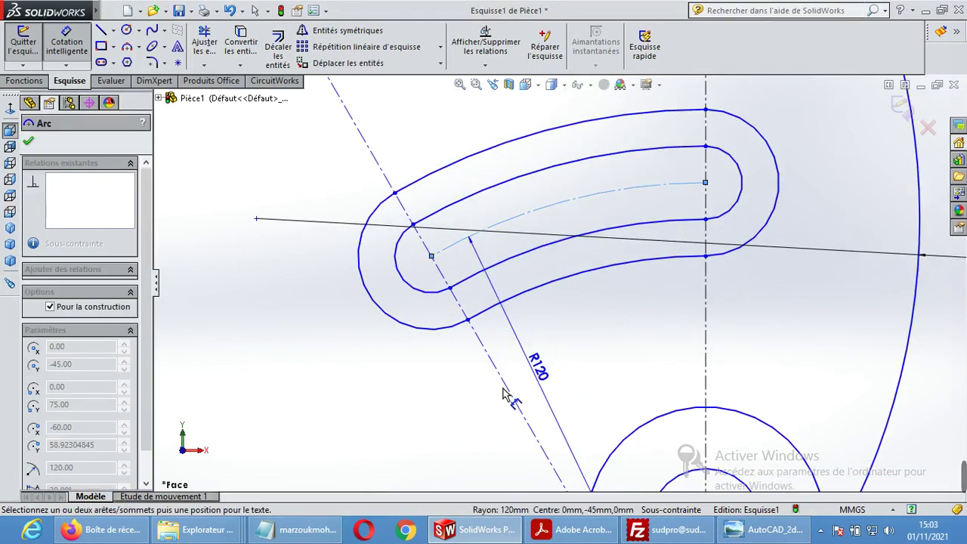
scroll(484, 405, "up", 1)
scroll(476, 408, "up", 2)
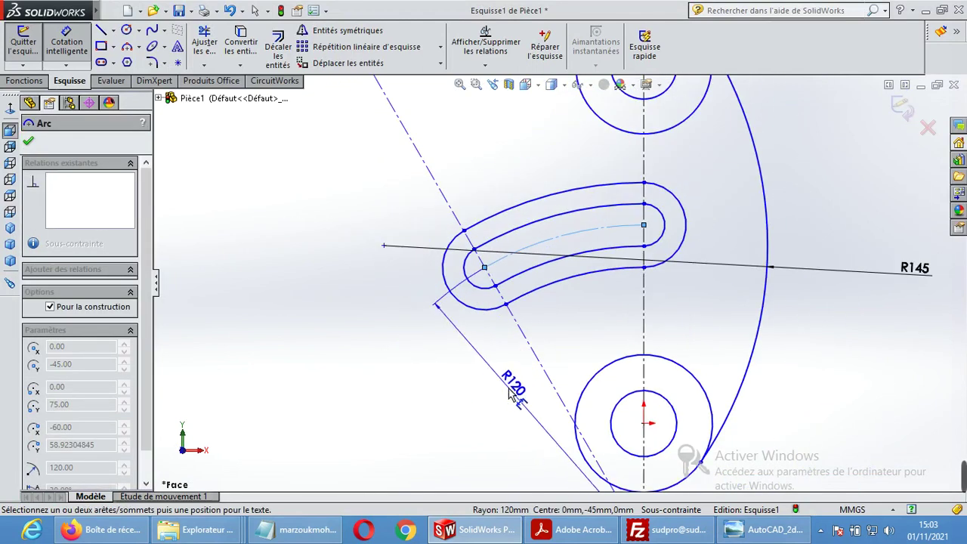
left_click(511, 394)
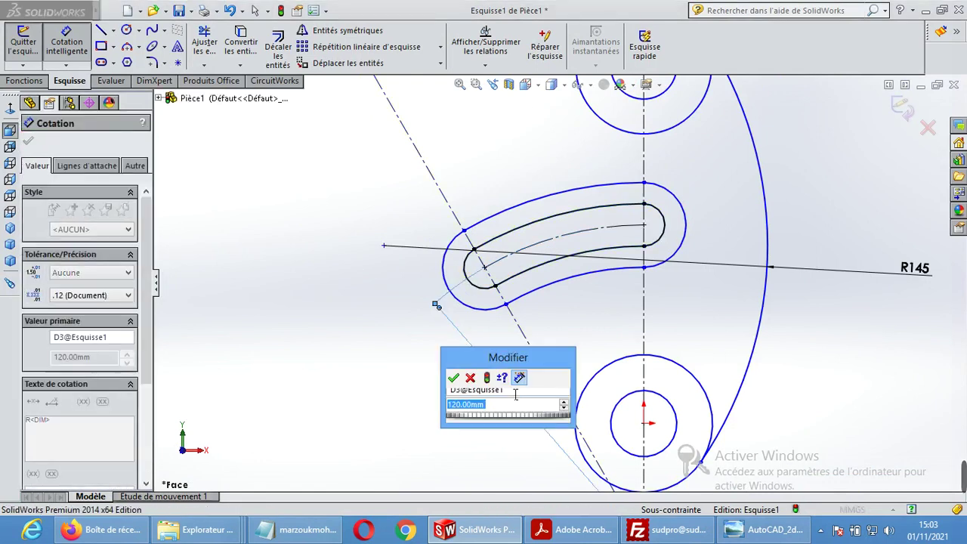
key("Return")
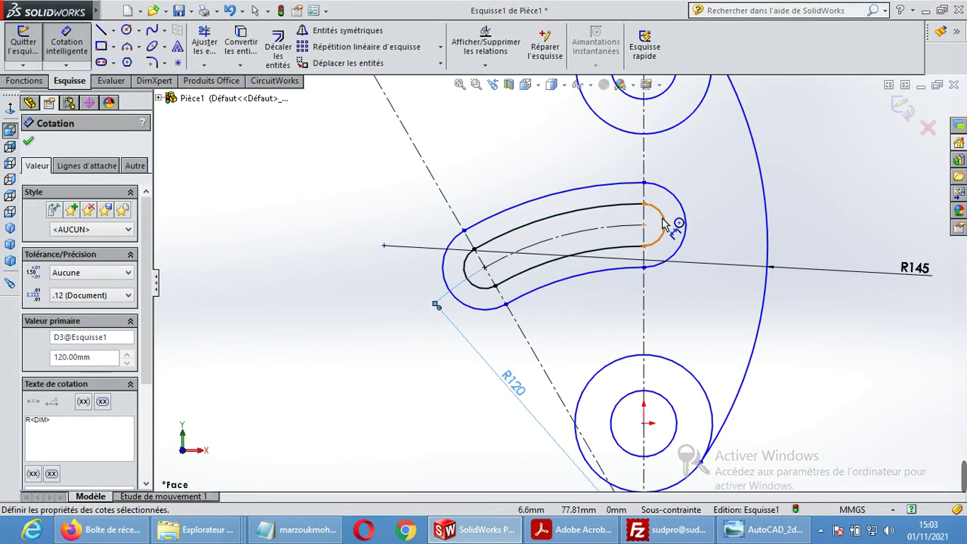
Step: Dimension the slot's end arcs R8, R16 and R8, accepting the R8 ones as driven
left_click(664, 223)
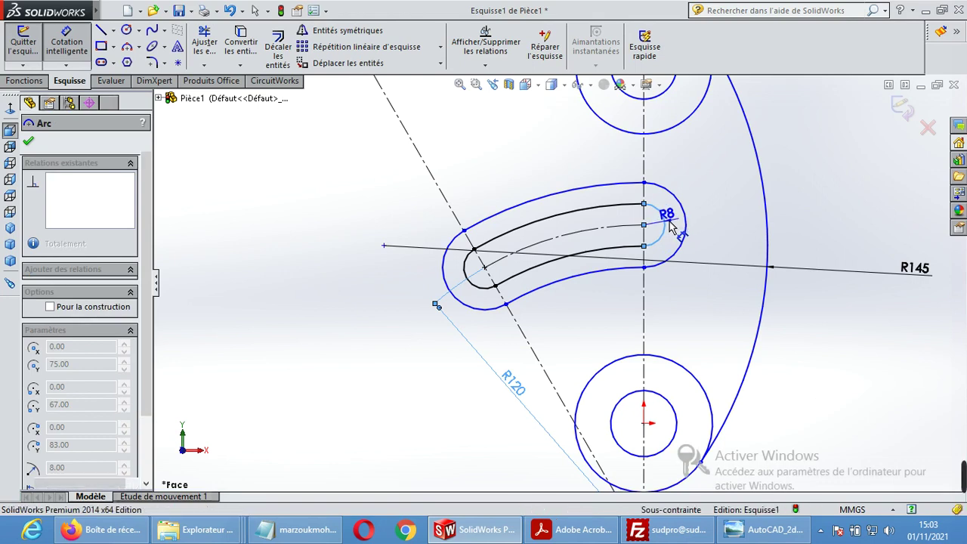
left_click(669, 226)
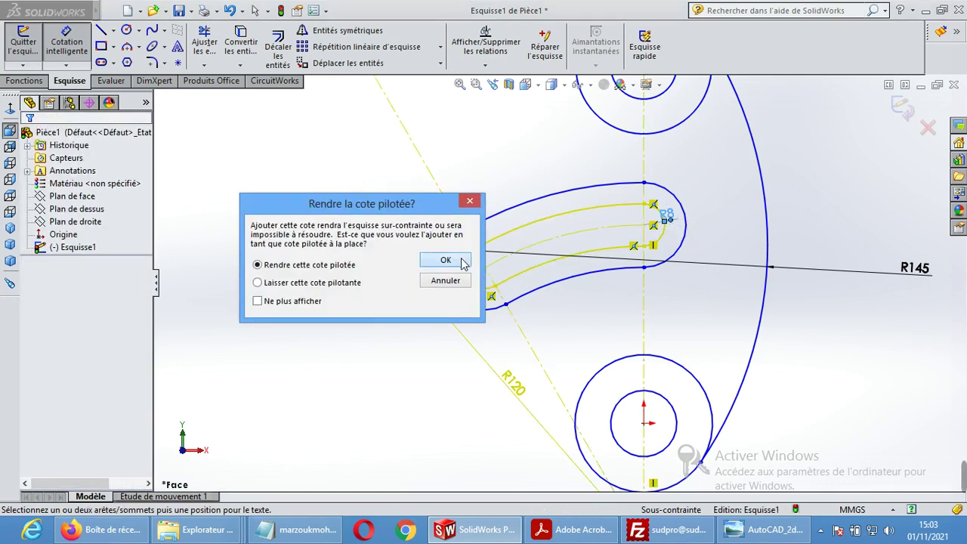
left_click(445, 260)
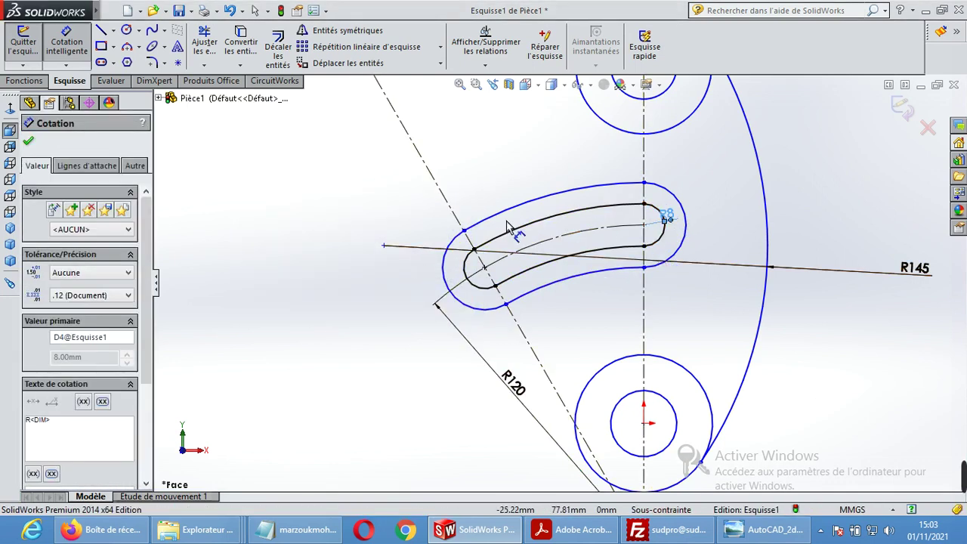
left_click(446, 272)
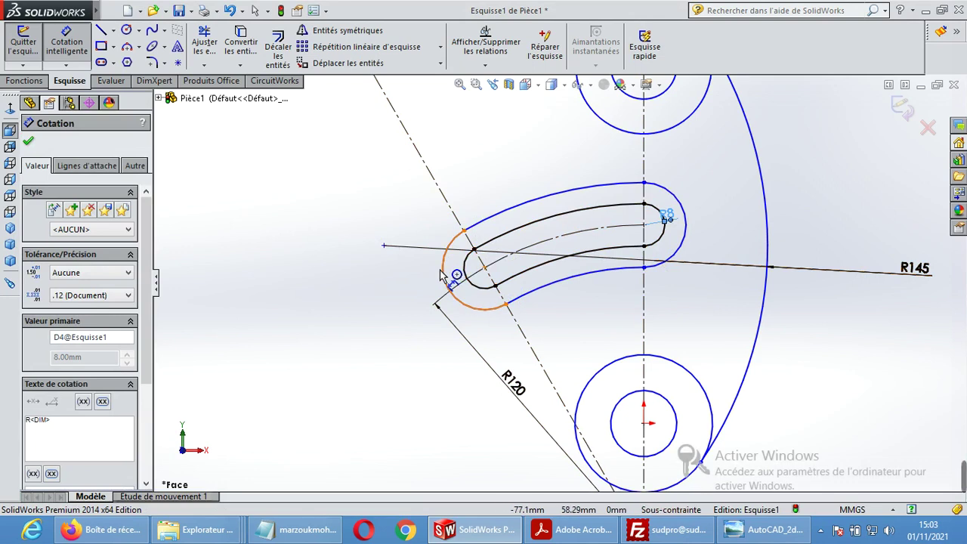
left_click(415, 278)
left_click(415, 278)
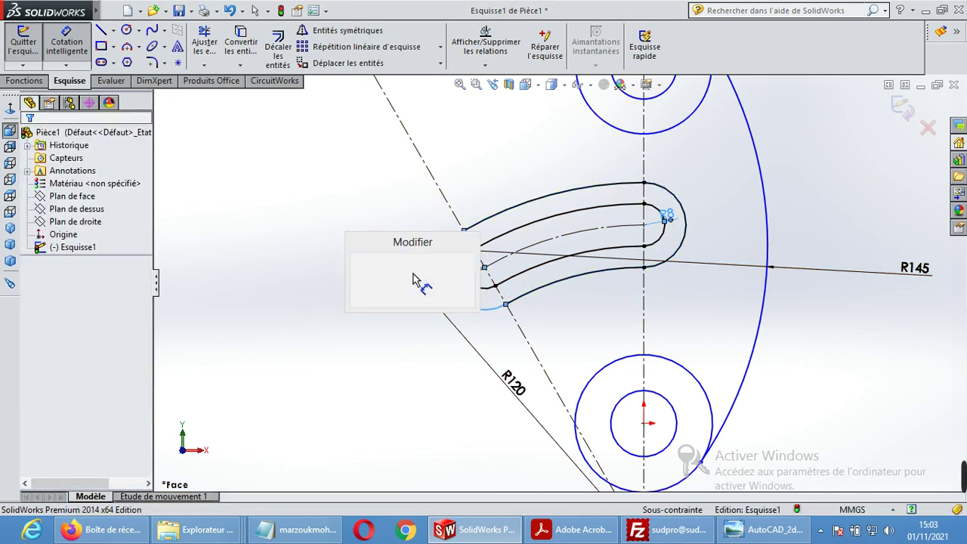
key("Return")
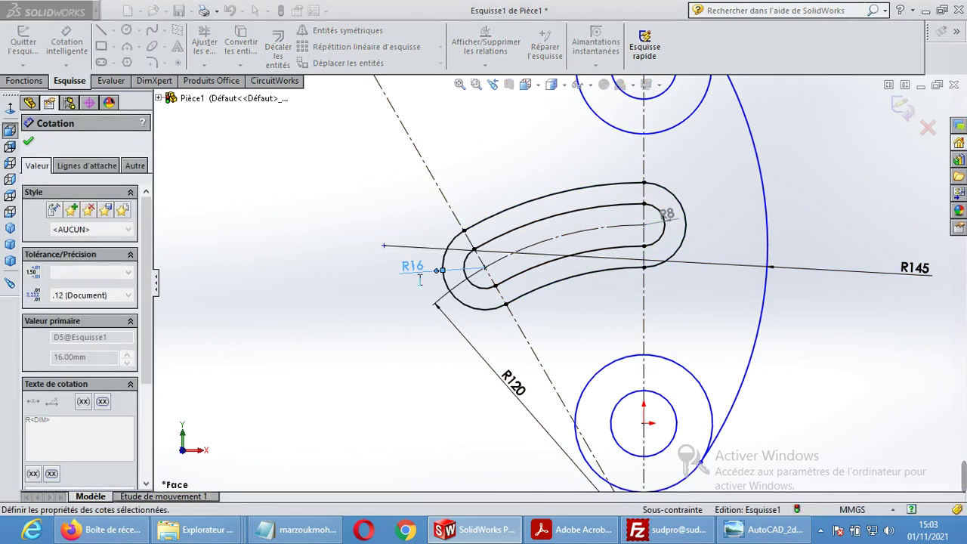
left_click(484, 290)
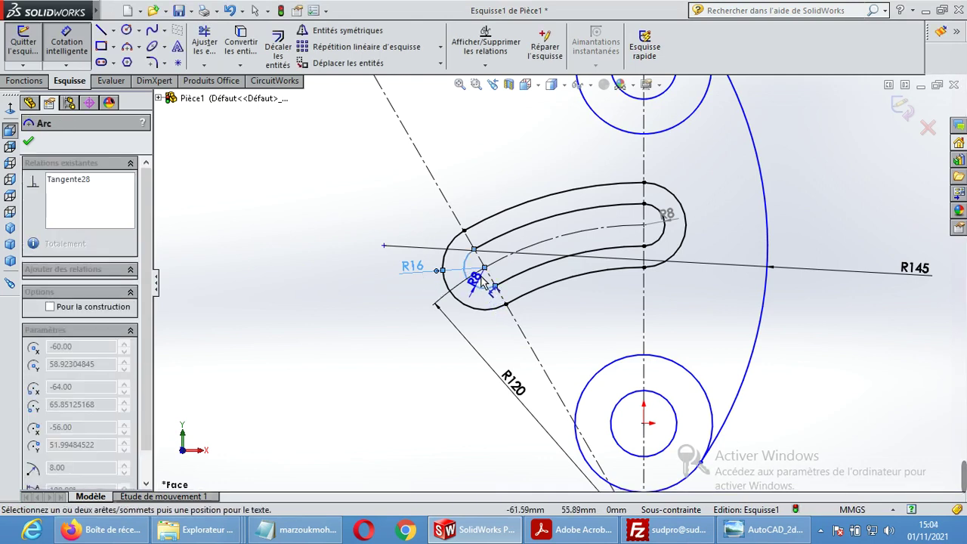
left_click(482, 281)
left_click(446, 260)
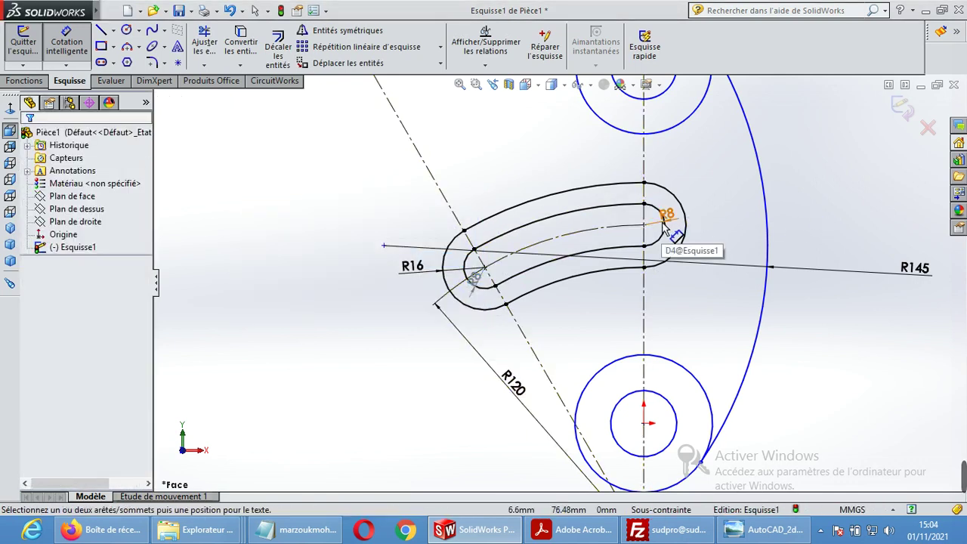
key("Escape")
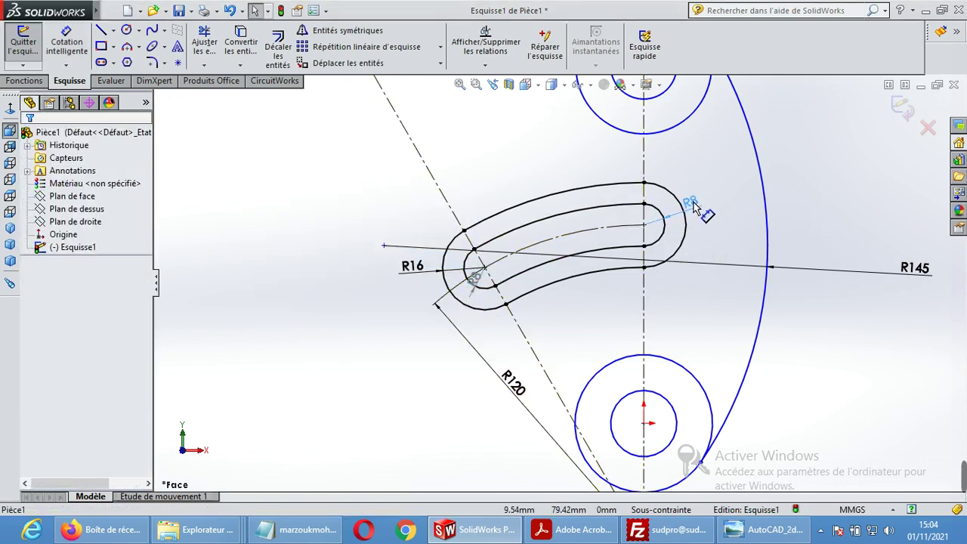
Step: Move the R8 dimension labels clear of the slot ends
left_click(696, 204)
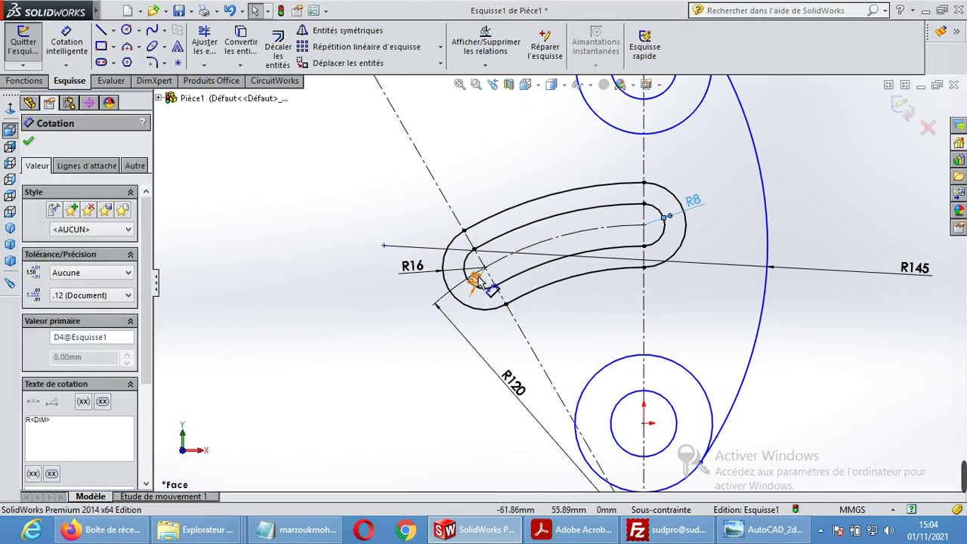
left_click(476, 283)
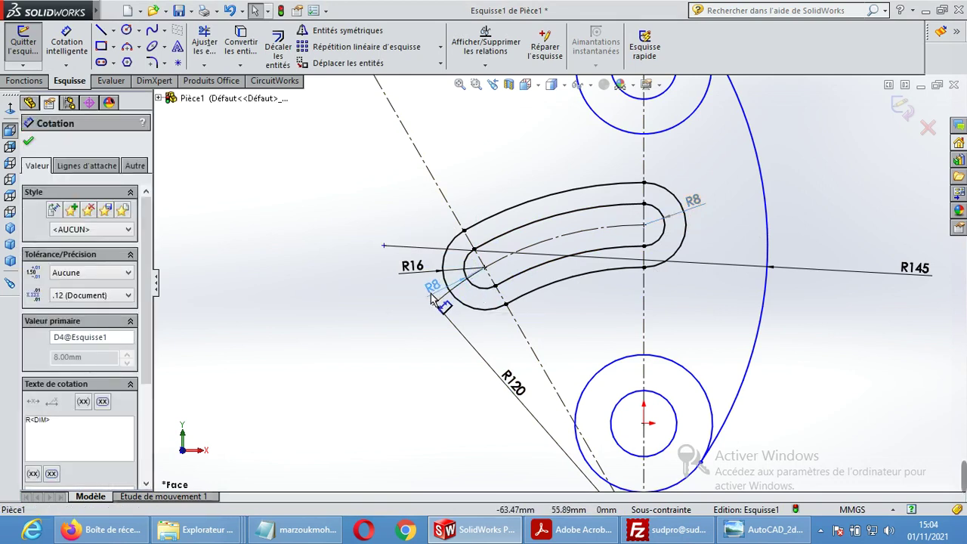
left_click(432, 299)
key("Escape")
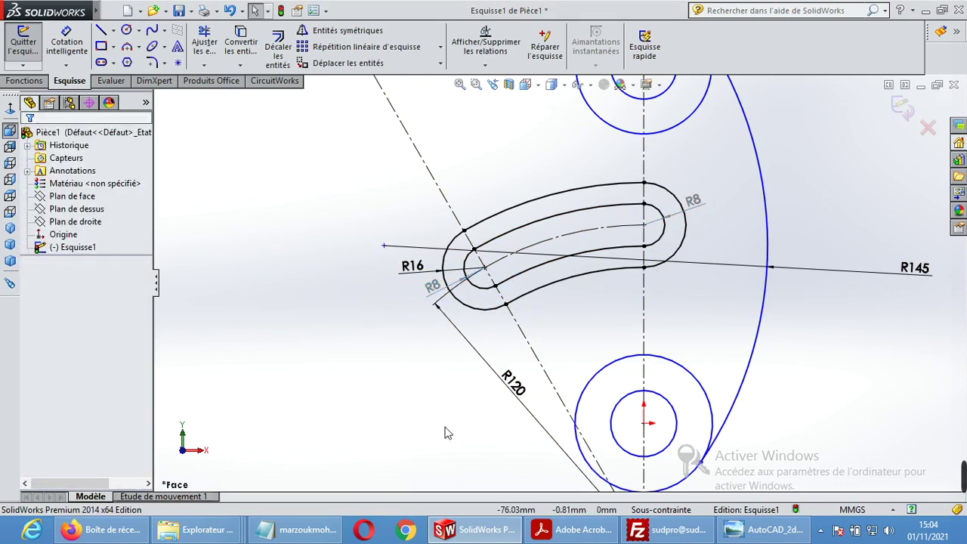
left_click(756, 530)
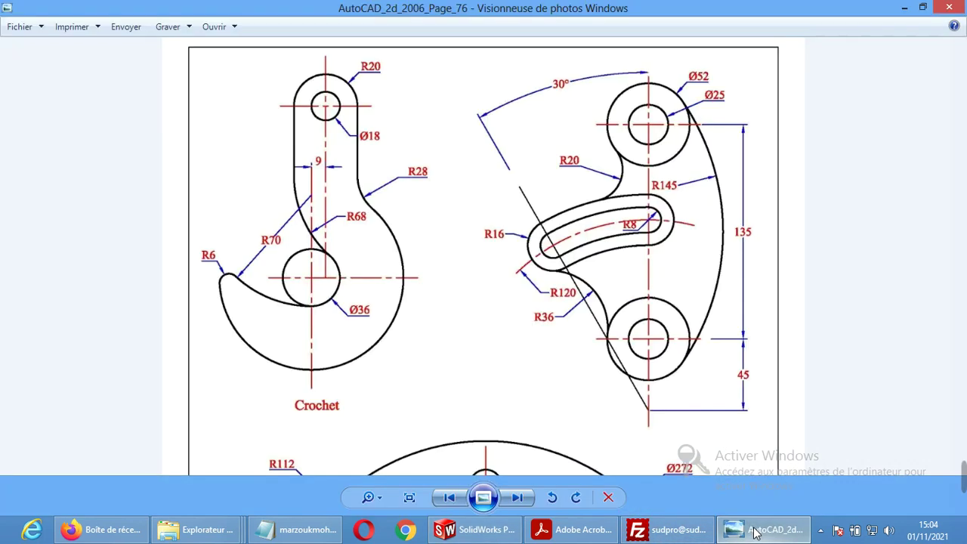
Step: Fit the whole lever sketch in view and compare it against the reference drawing
left_click(756, 532)
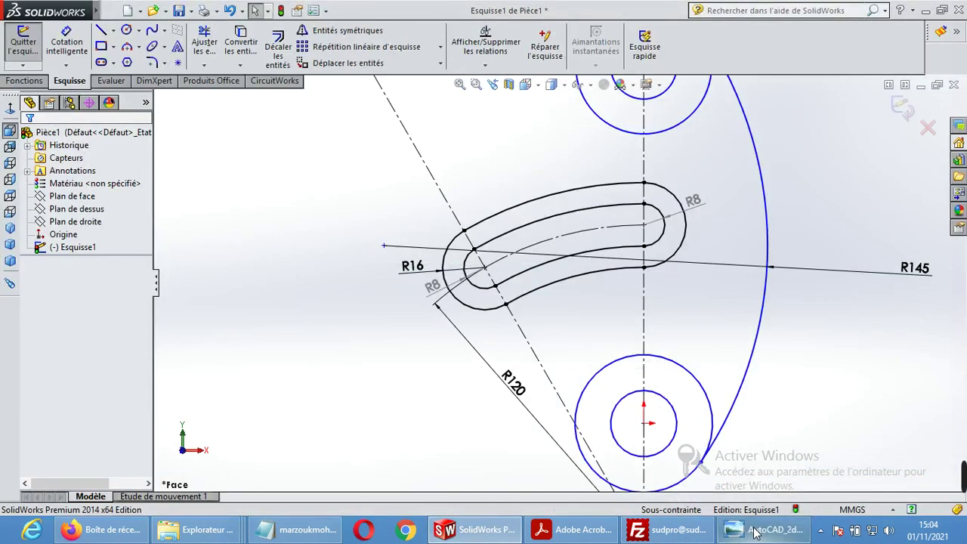
key("z")
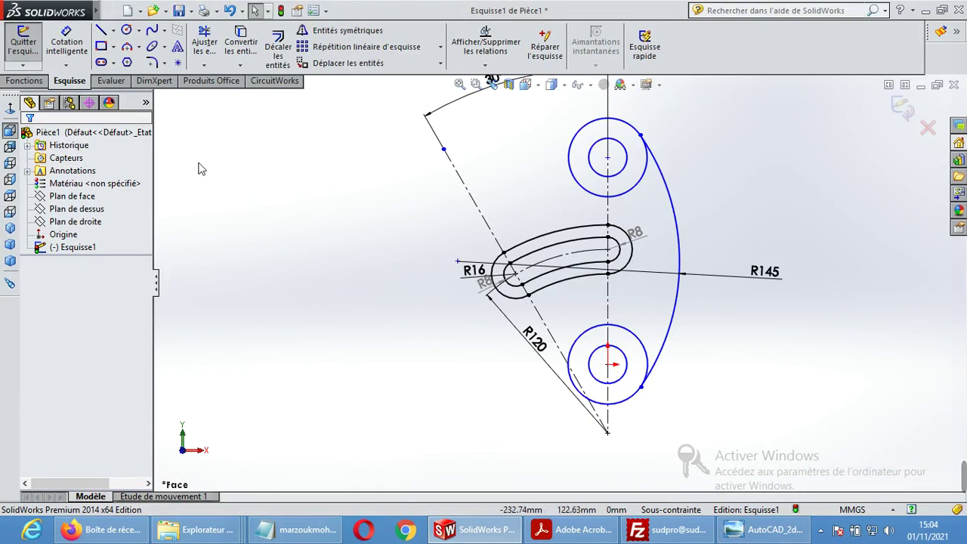
left_click(66, 41)
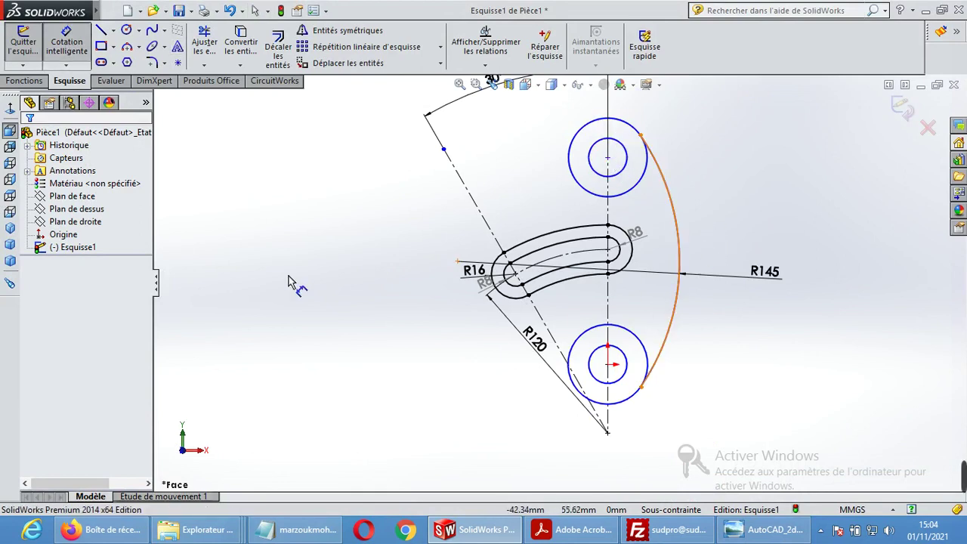
key("Escape")
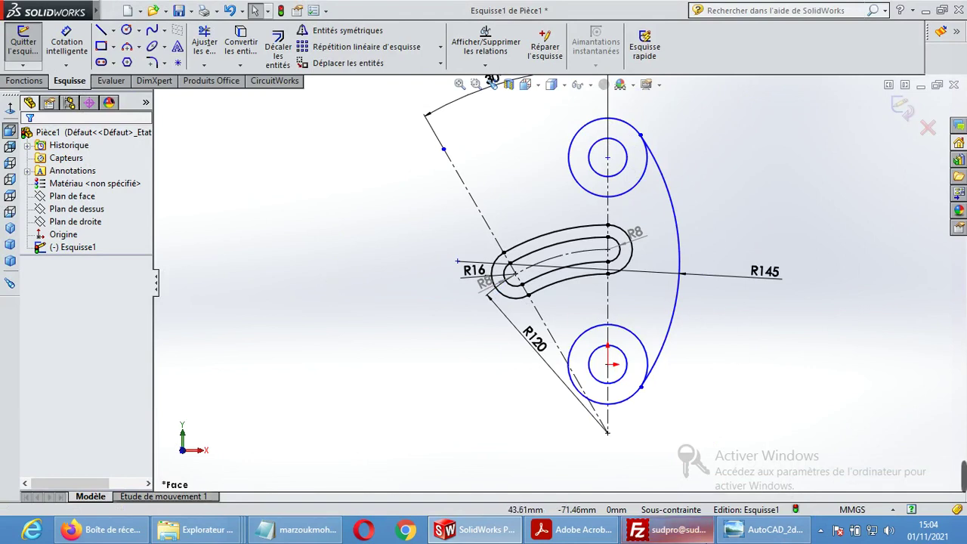
left_click(779, 531)
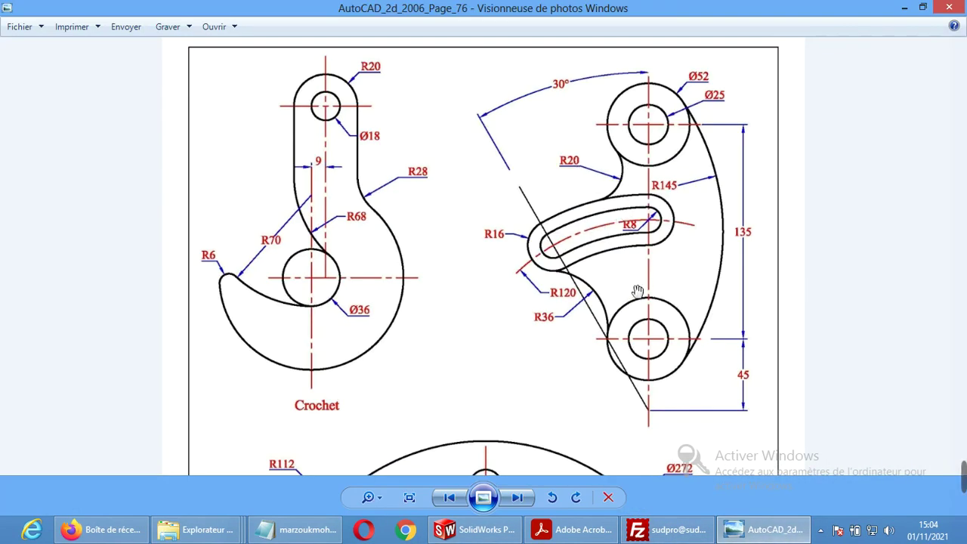
left_click(480, 531)
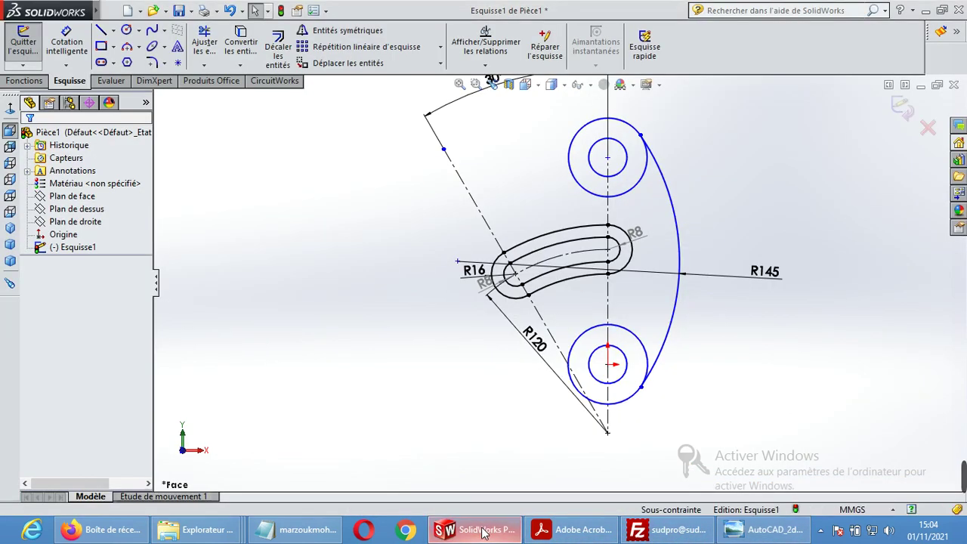
left_click(139, 47)
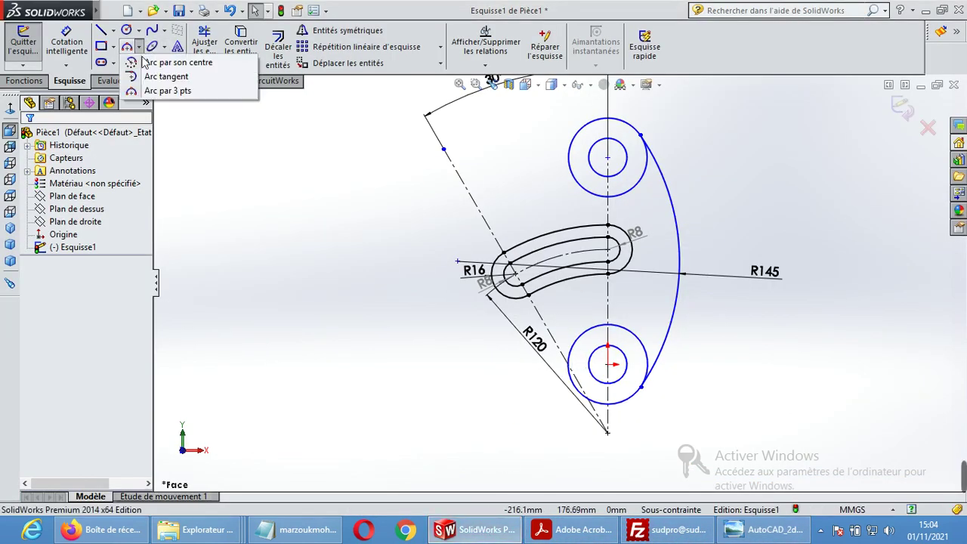
left_click(179, 91)
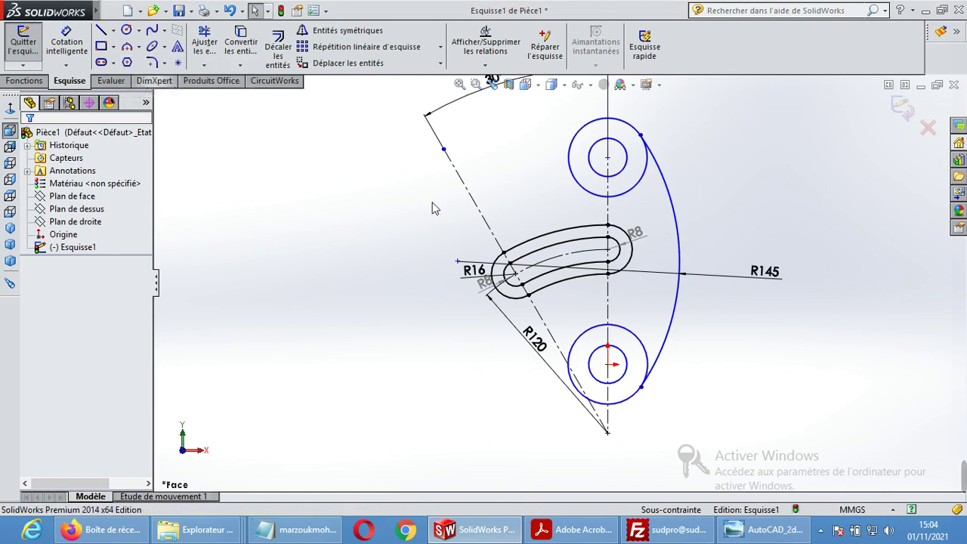
left_click(607, 197)
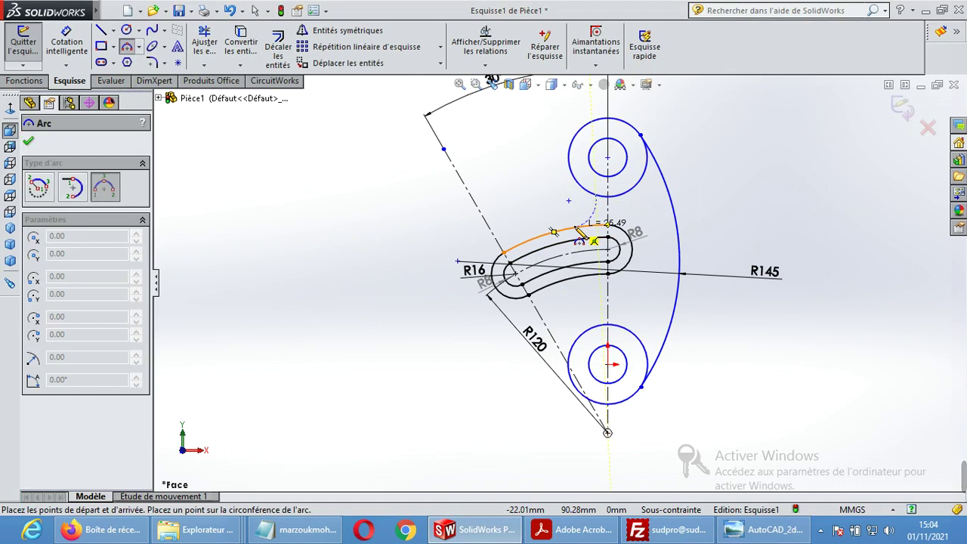
left_click(578, 230)
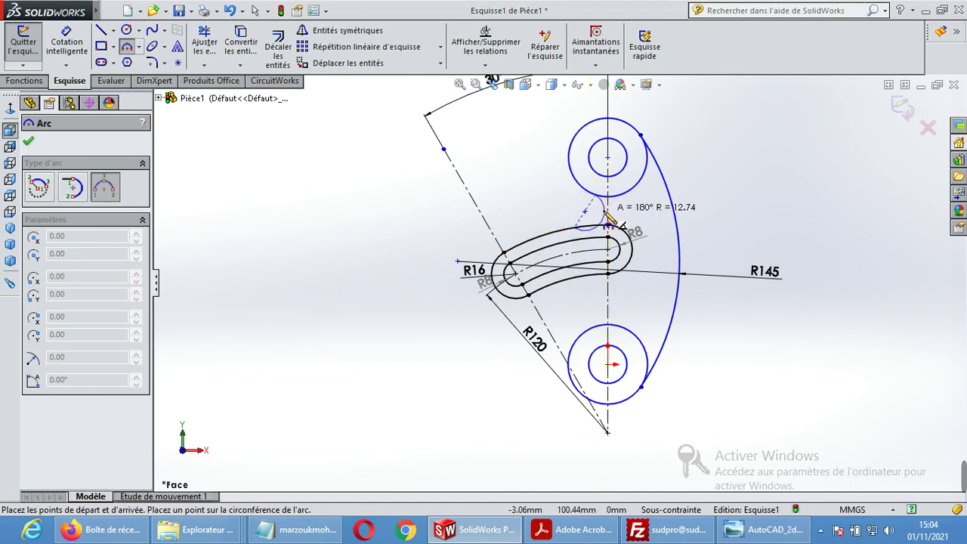
key("Escape")
left_click(784, 538)
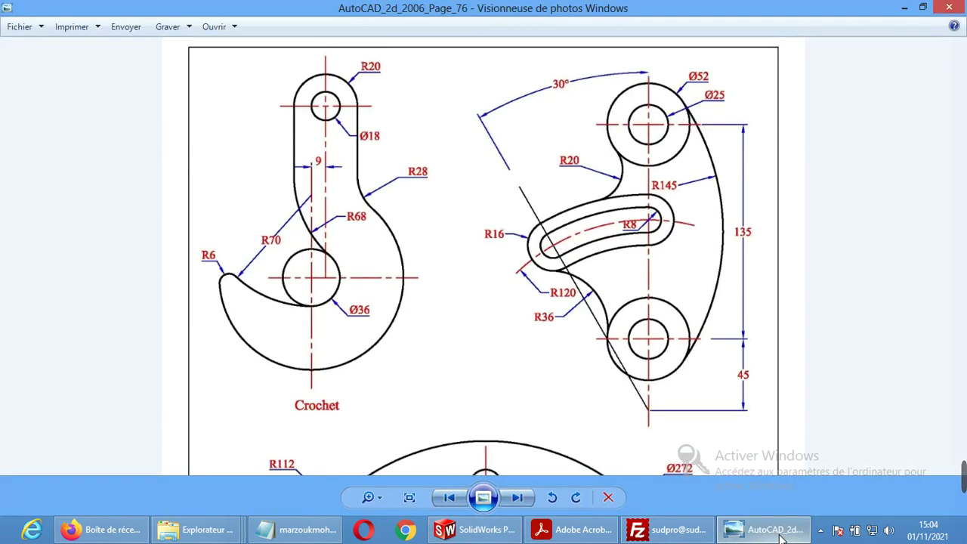
left_click(474, 529)
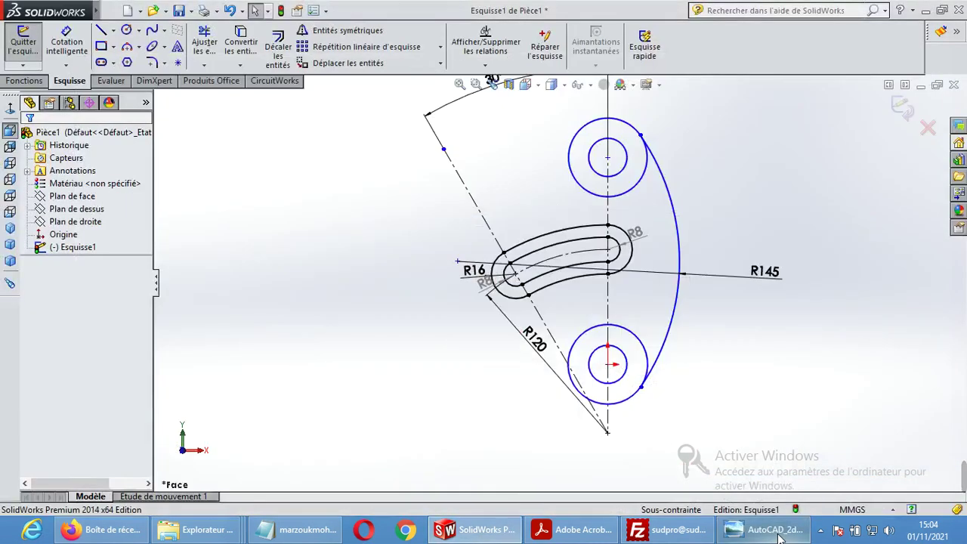
left_click(127, 31)
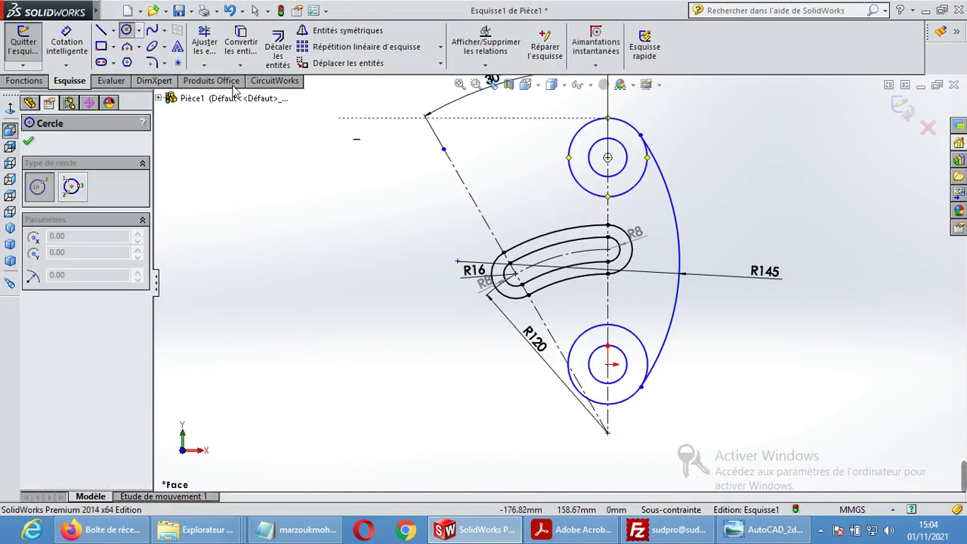
Step: Draw a radius 20 perimeter circle tangent to the upper boss and the curved slot
left_click(138, 31)
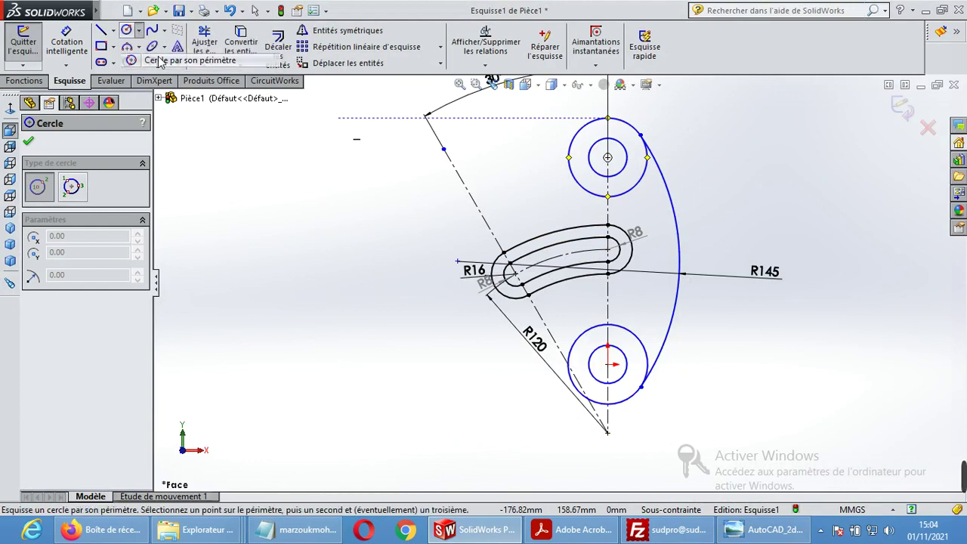
left_click(151, 59)
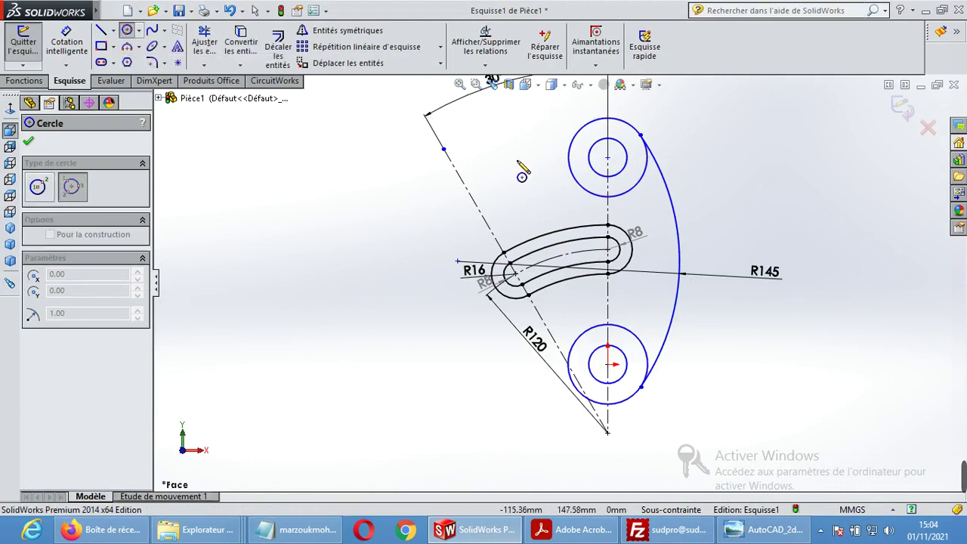
left_click(594, 197)
left_click(573, 225)
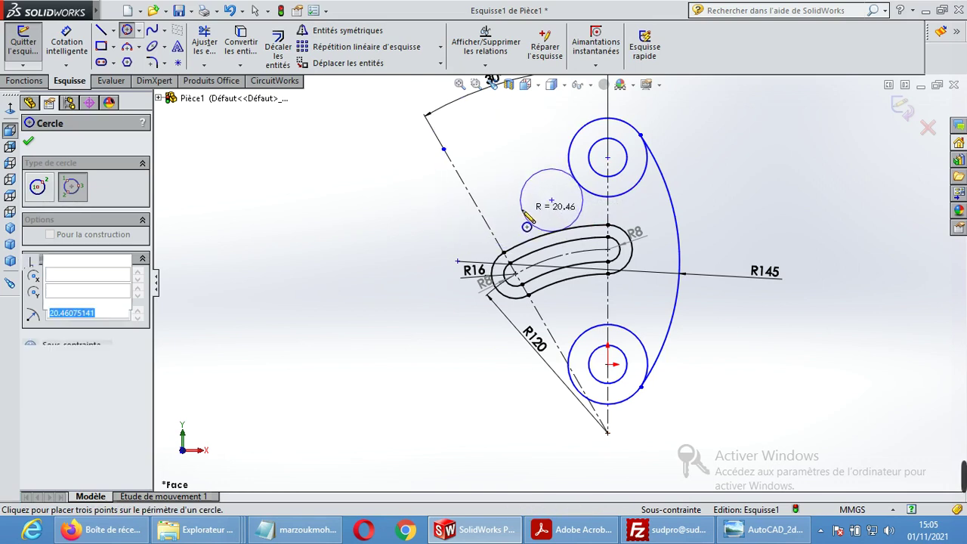
left_click(526, 216)
type("20")
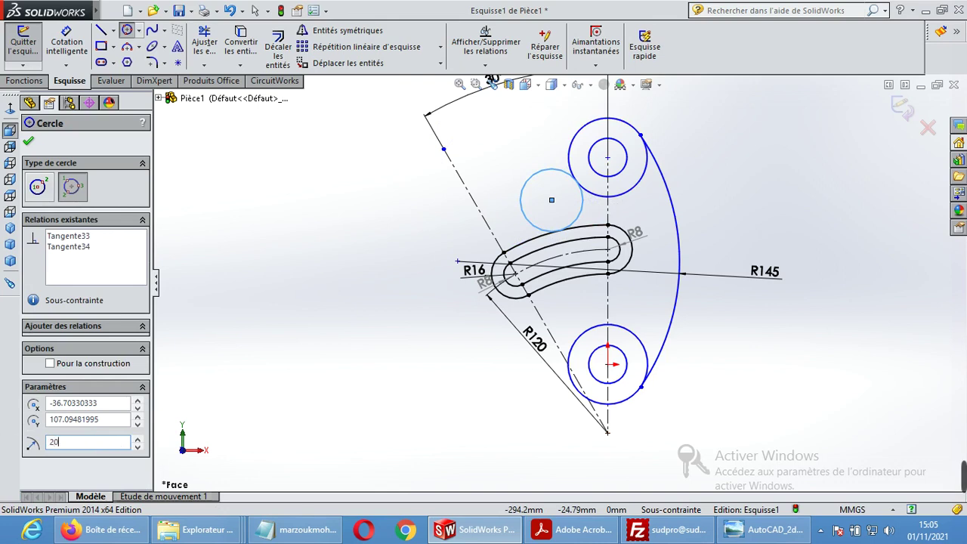
key("Return")
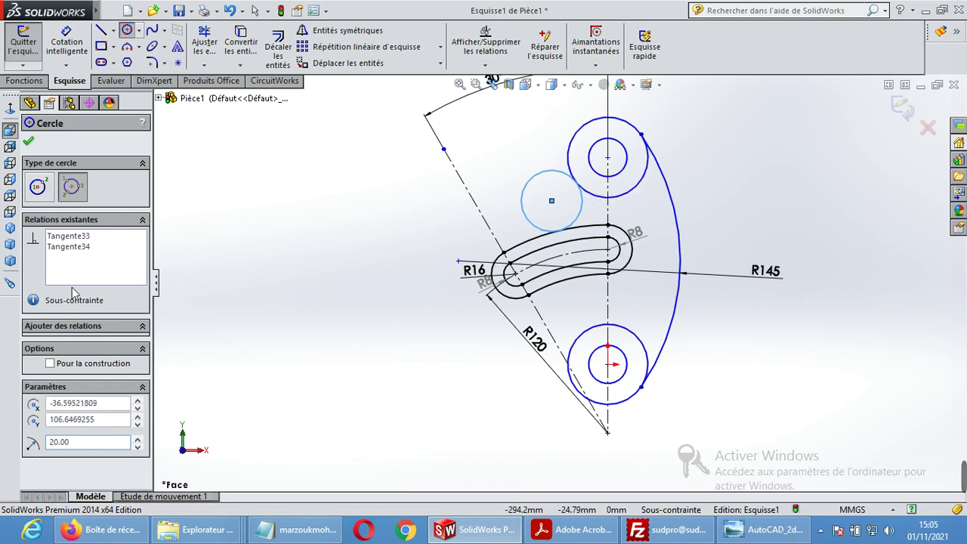
left_click(29, 144)
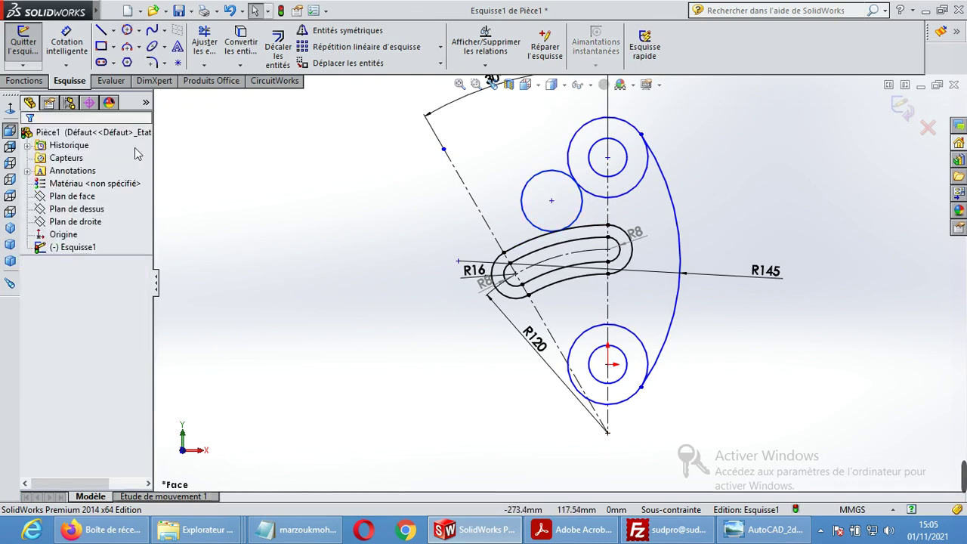
Step: Trim the outer part of the R20 circle, leaving a single blending arc
left_click(209, 48)
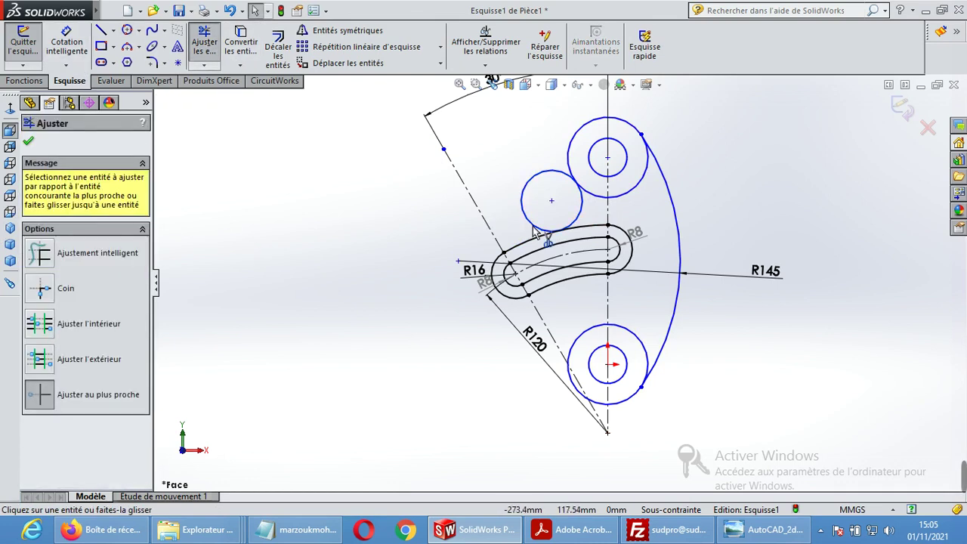
left_click(526, 216)
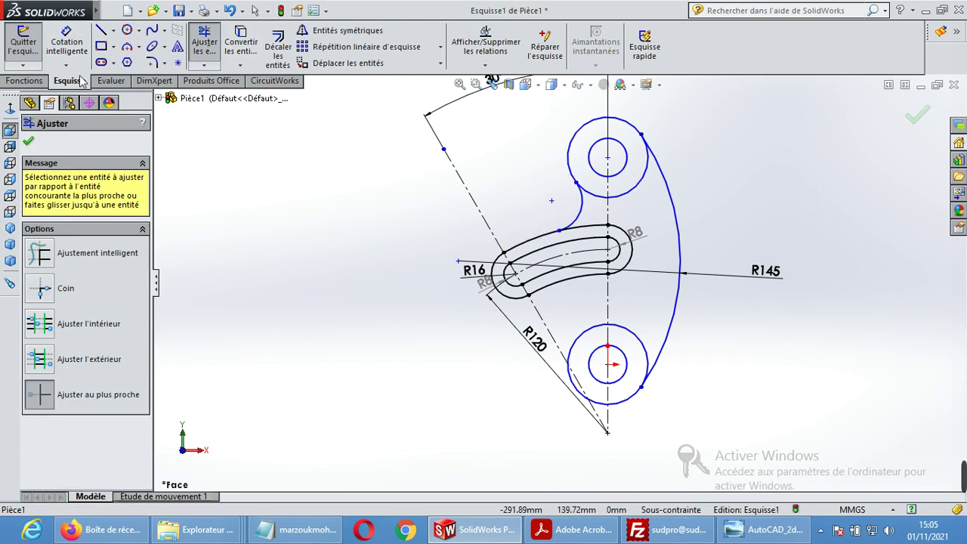
left_click(24, 81)
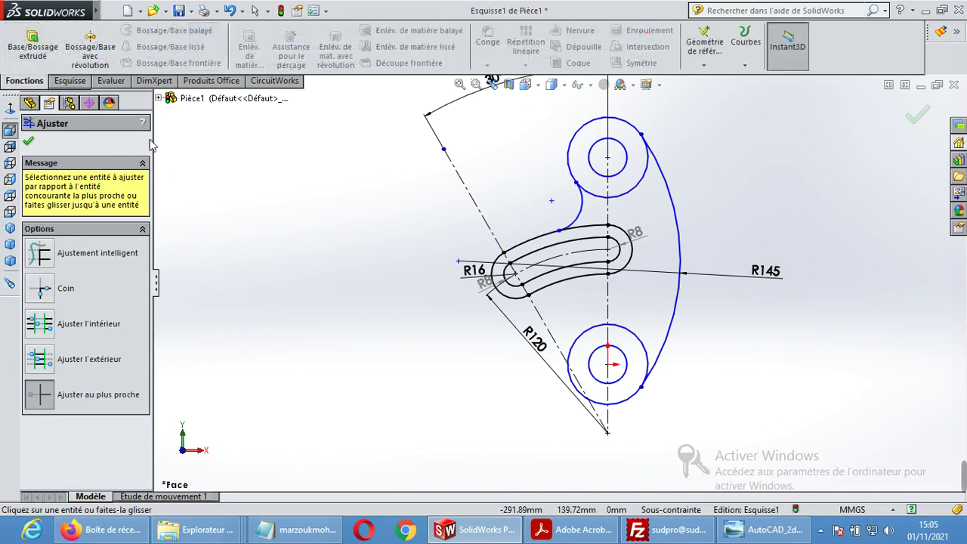
key("Escape")
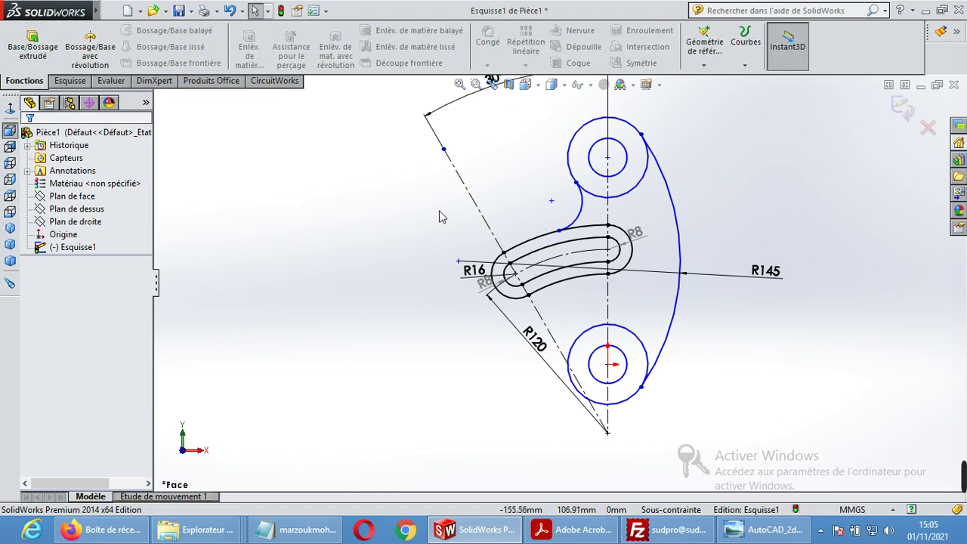
scroll(566, 201, "down", 2)
scroll(436, 195, "down", 2)
scroll(451, 235, "up", 3)
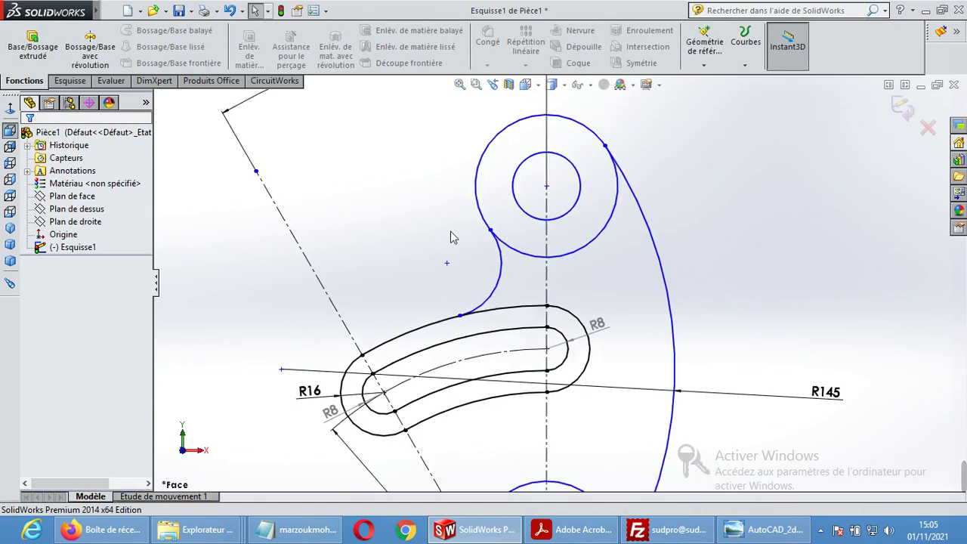
scroll(469, 262, "up", 1)
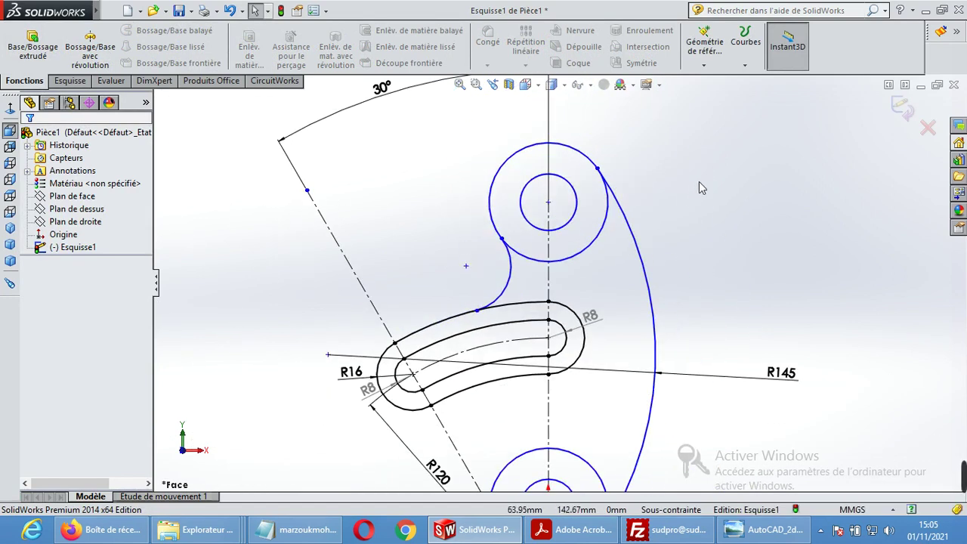
Step: Make the blending arc tangent to the upper boss circle and the slot's upper arc
left_click(70, 81)
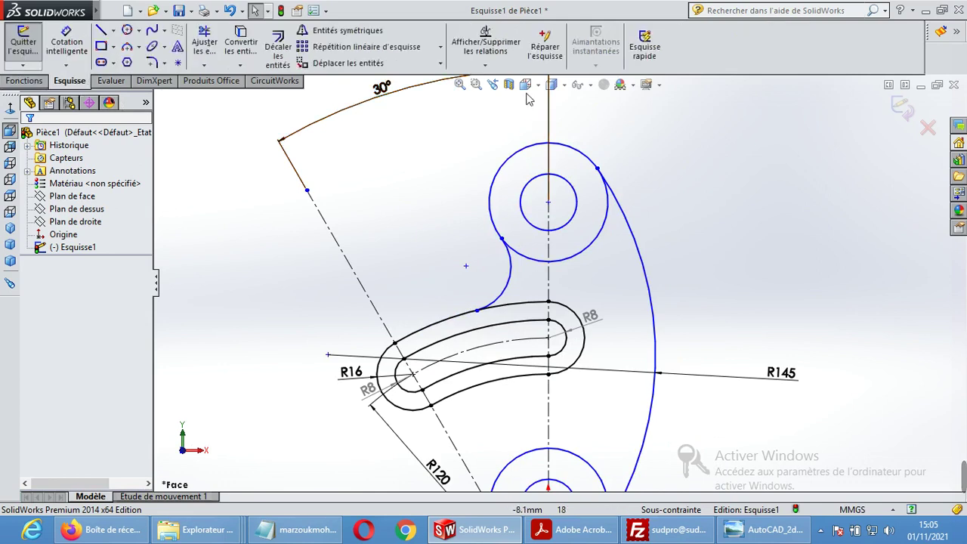
left_click(485, 65)
left_click(499, 92)
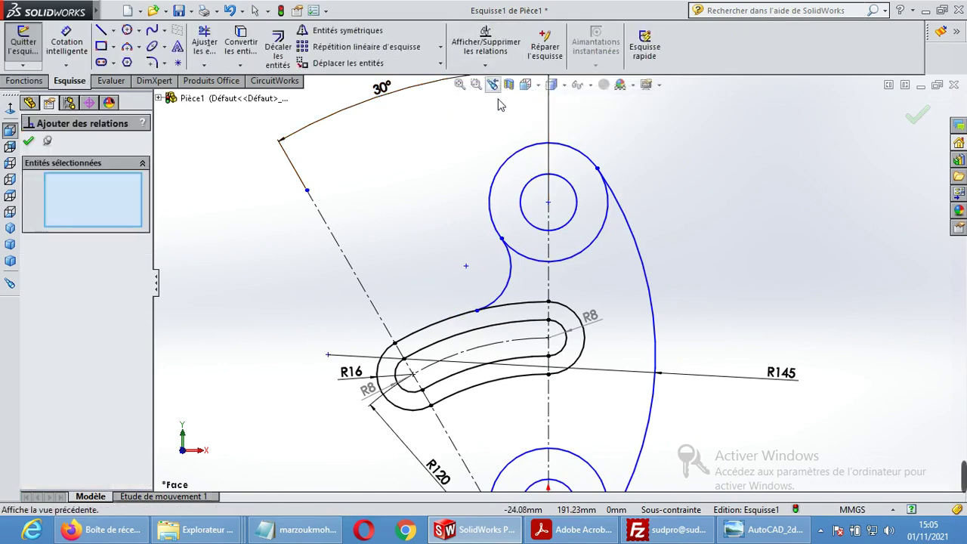
left_click(509, 266)
left_click(520, 254)
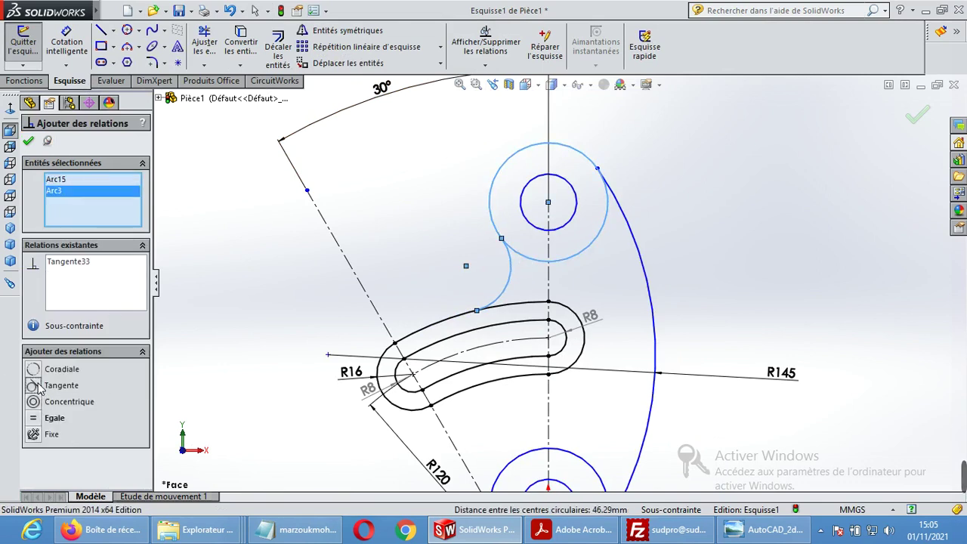
left_click(483, 308)
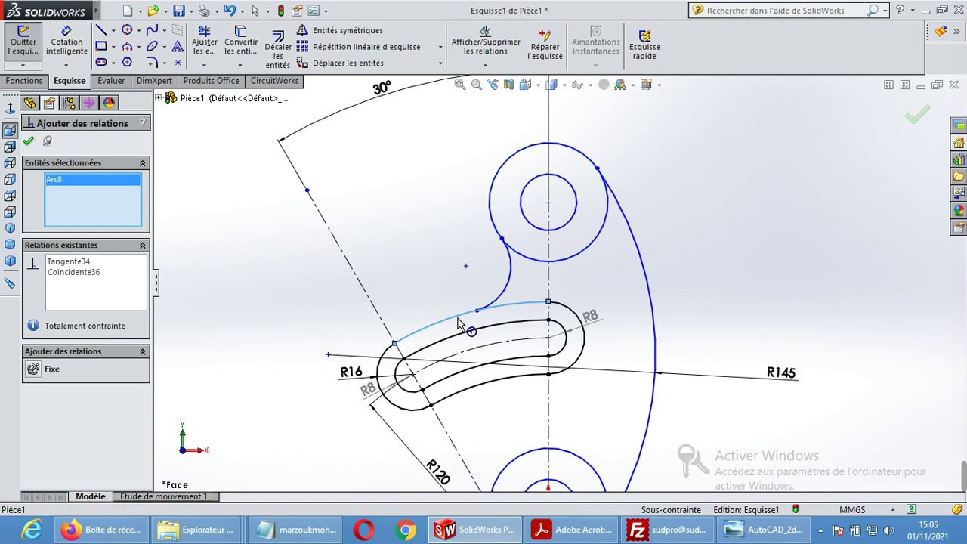
left_click(501, 299)
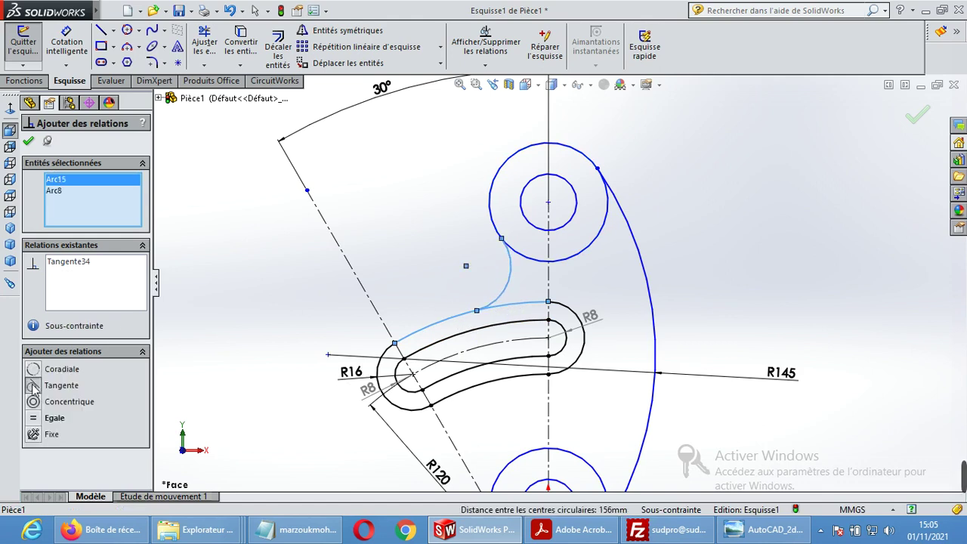
left_click(30, 142)
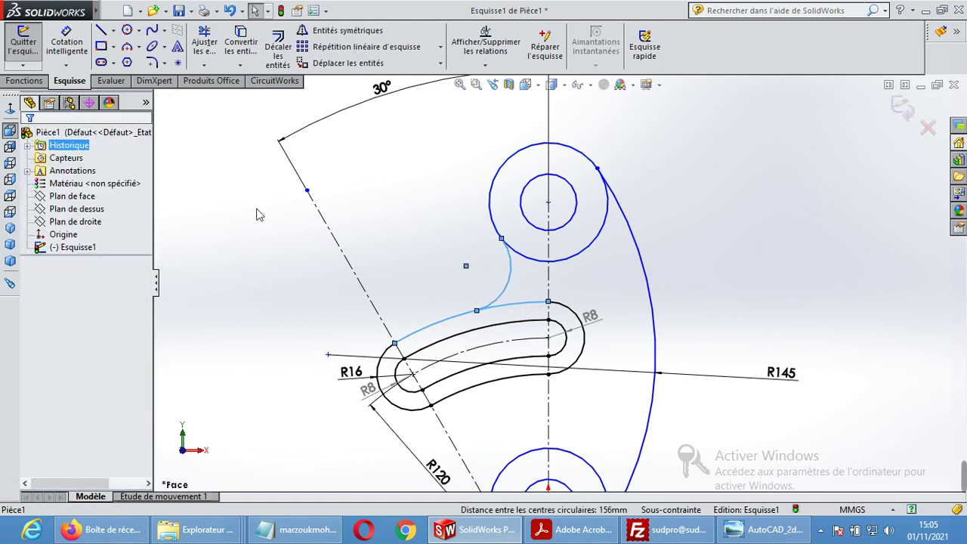
scroll(675, 270, "up", 2)
scroll(676, 271, "up", 2)
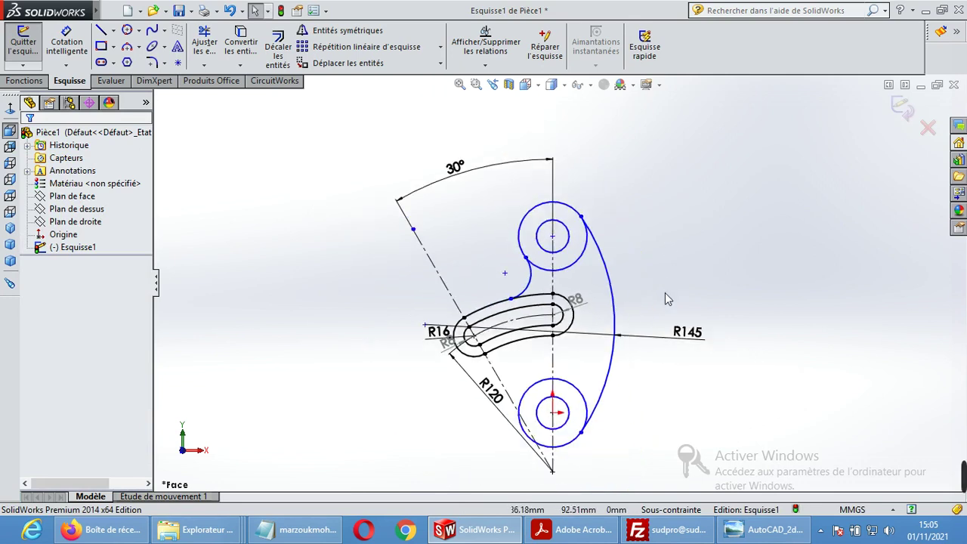
Step: Dimension the upper boss circles as Ø52 outer and Ø25 inner
scroll(658, 334, "down", 2)
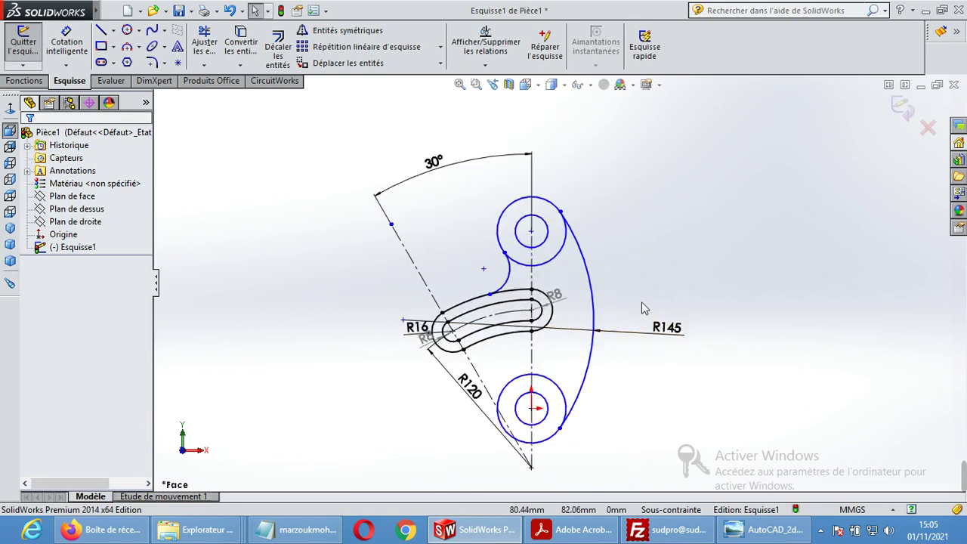
left_click(66, 38)
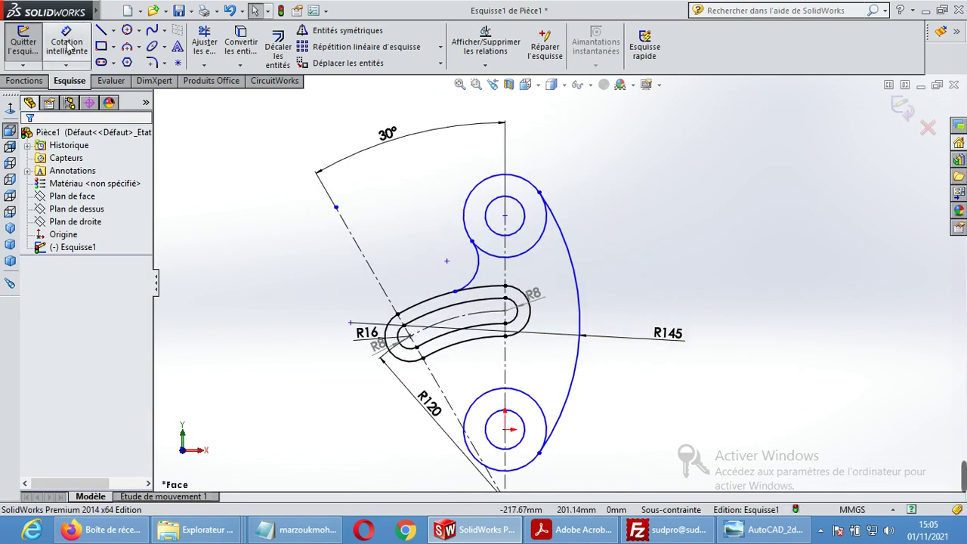
left_click(532, 181)
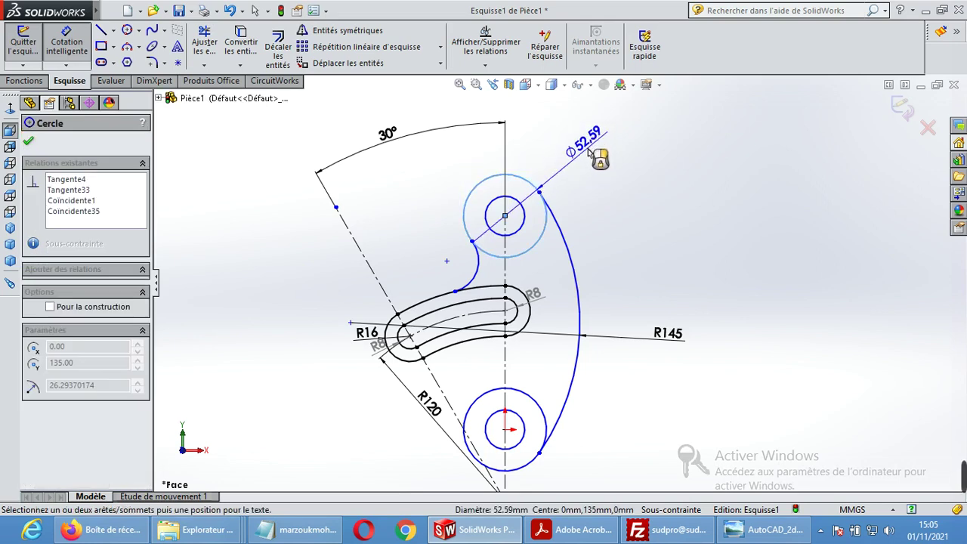
left_click(591, 157)
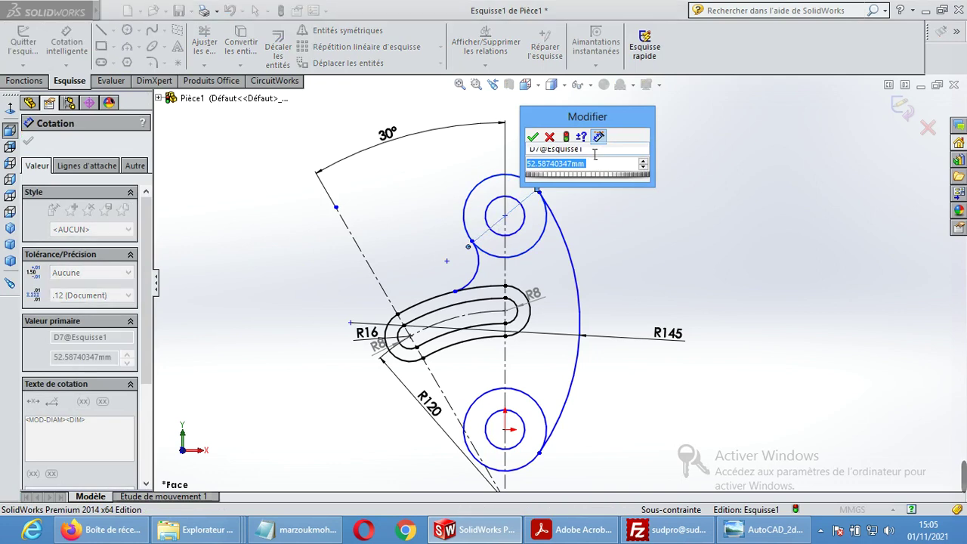
type("52")
key("Return")
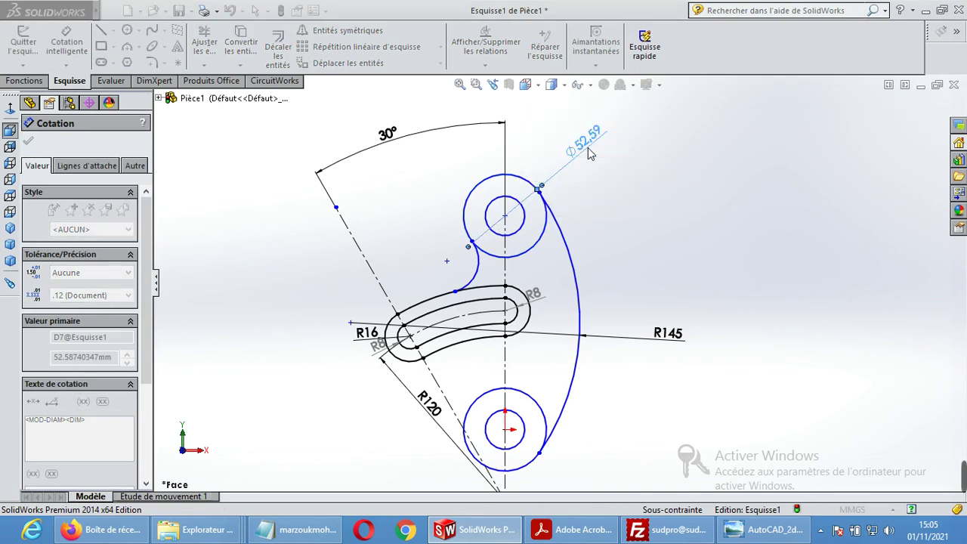
left_click(524, 222)
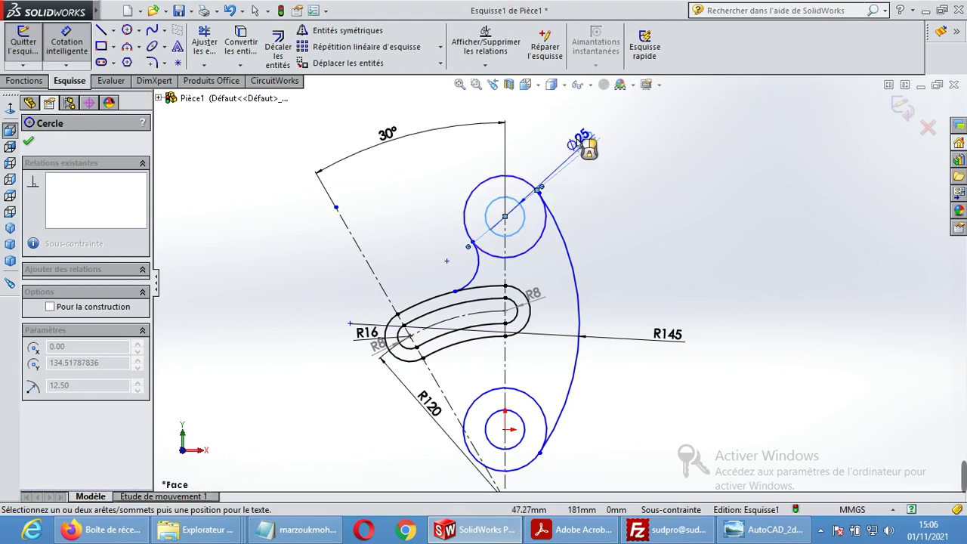
left_click(547, 137)
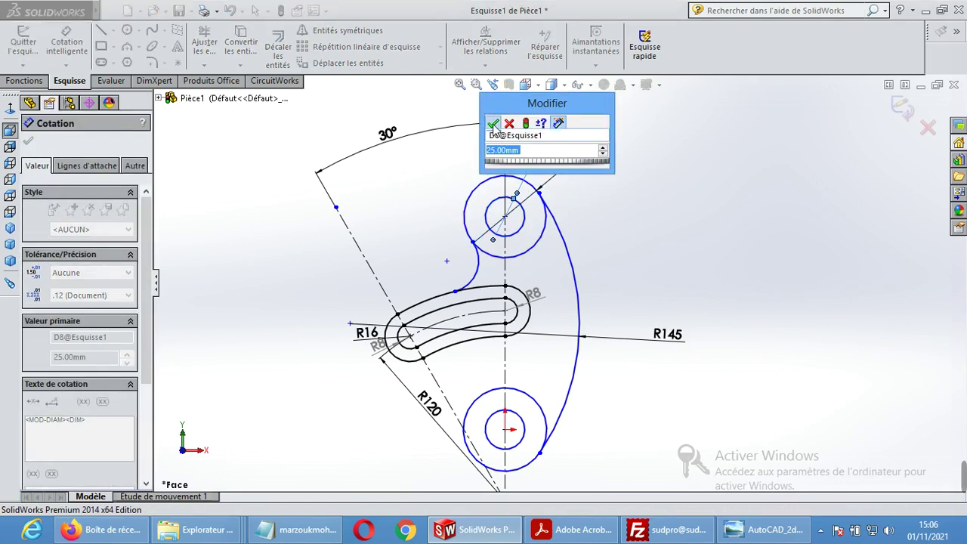
left_click(492, 124)
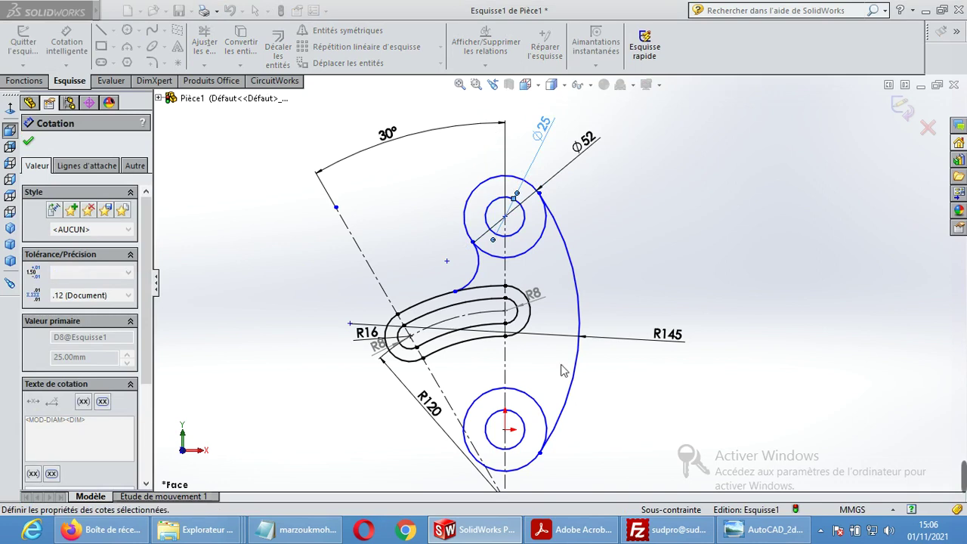
Step: Dimension the lower boss circles as Ø52 outer and Ø25 inner
left_click(536, 455)
scroll(544, 465, "up", 1)
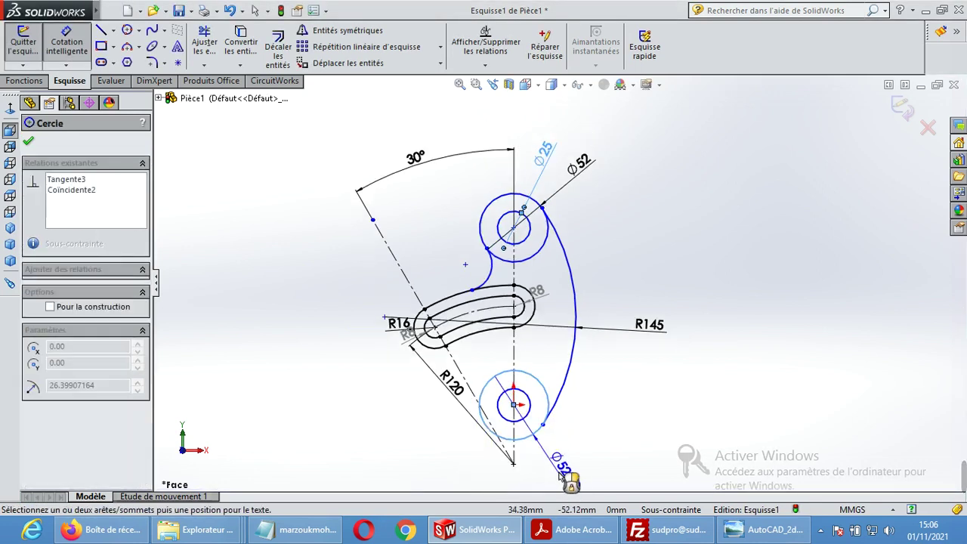
left_click(552, 454)
type("5")
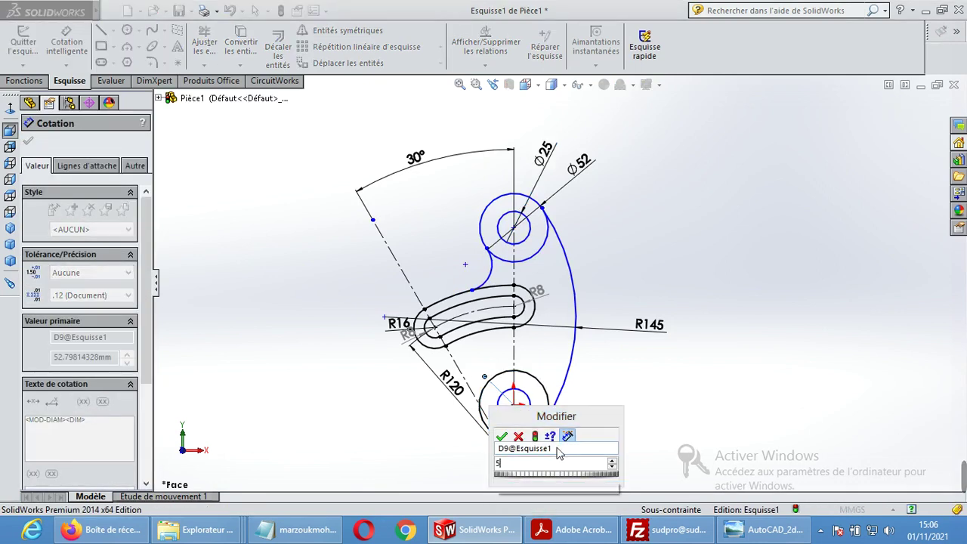
key("Return")
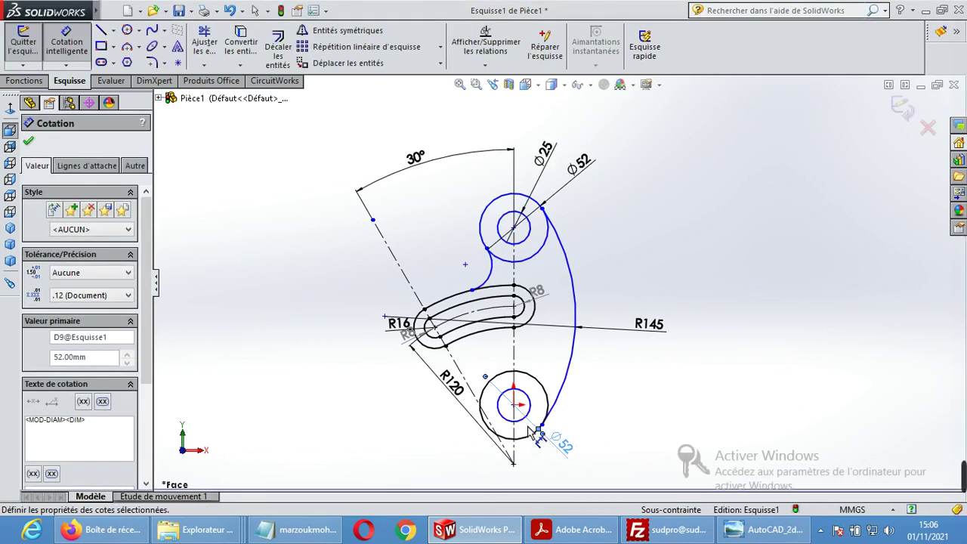
scroll(557, 445, "down", 2)
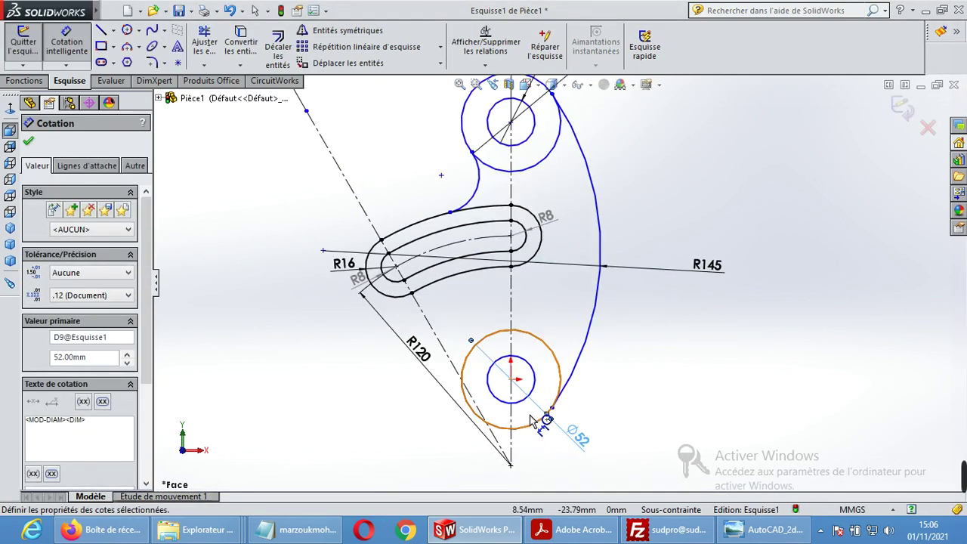
left_click(535, 375)
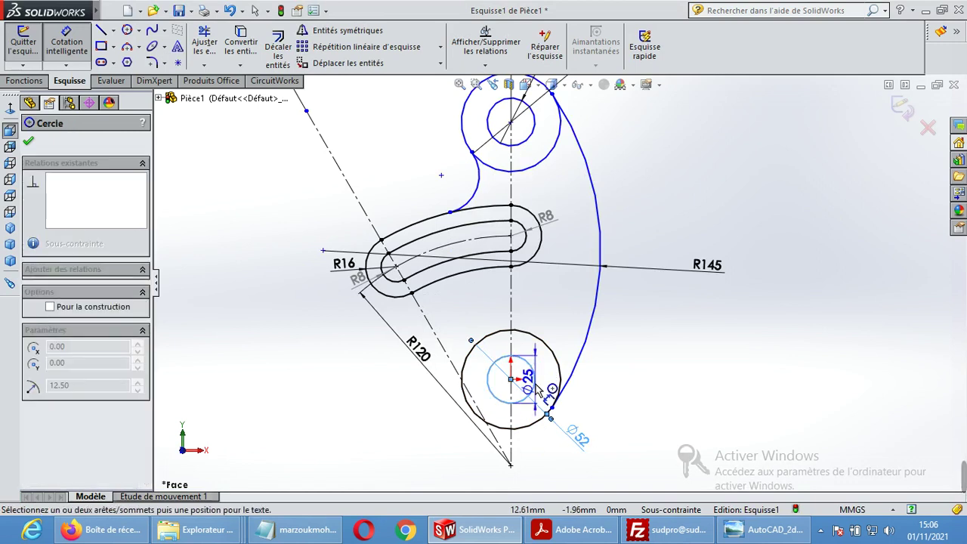
left_click(553, 461)
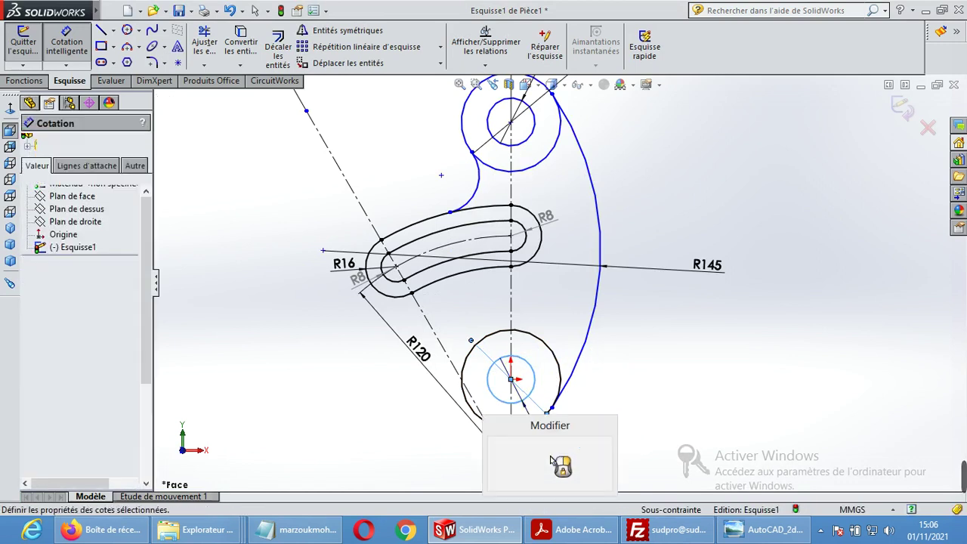
key("Return")
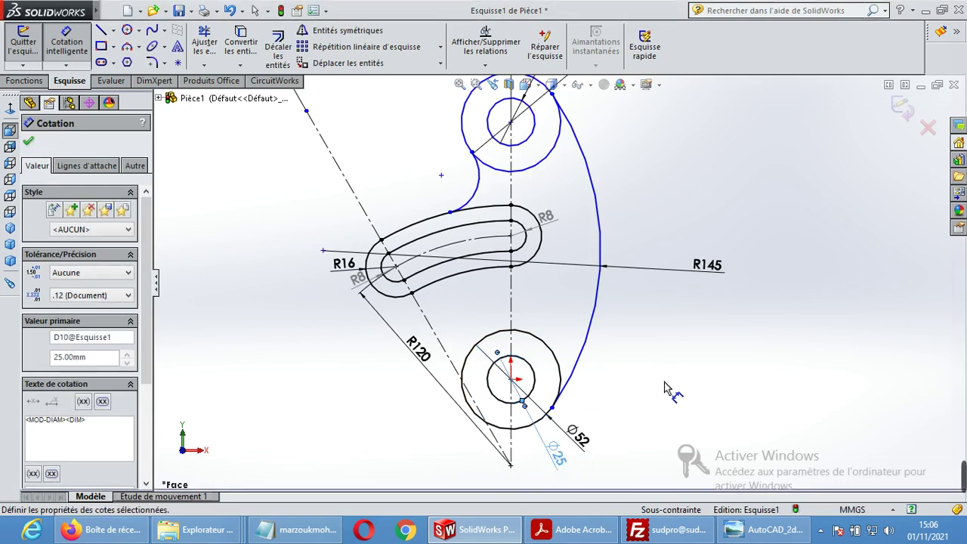
left_click(673, 371)
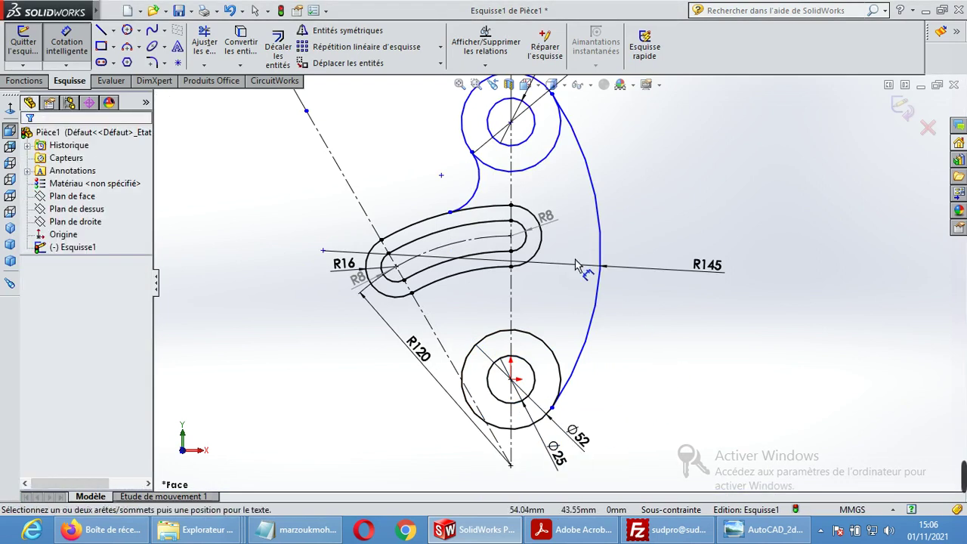
Step: Give the upper blending arc an R20 radius and bring up the lever reference drawing
left_click(478, 186)
left_click(466, 190)
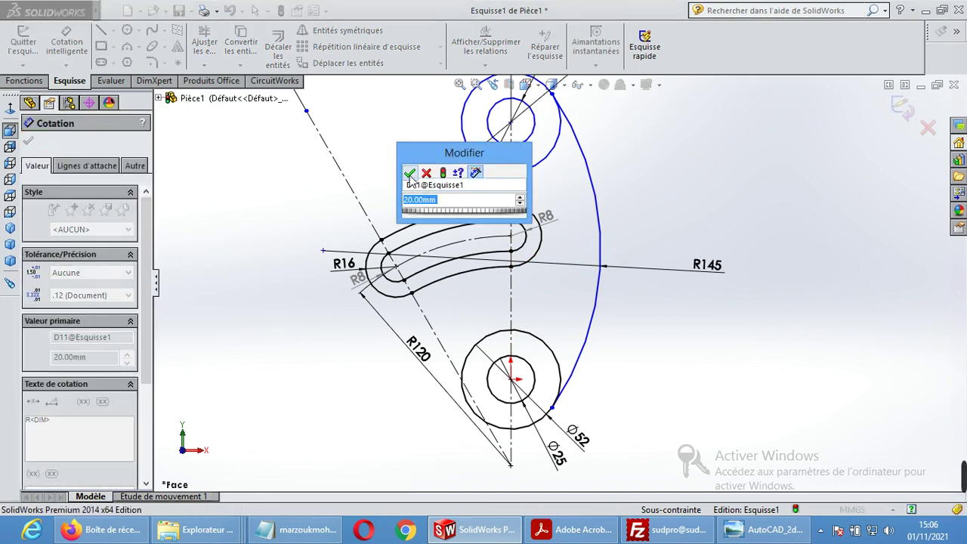
left_click(409, 173)
left_click(322, 355)
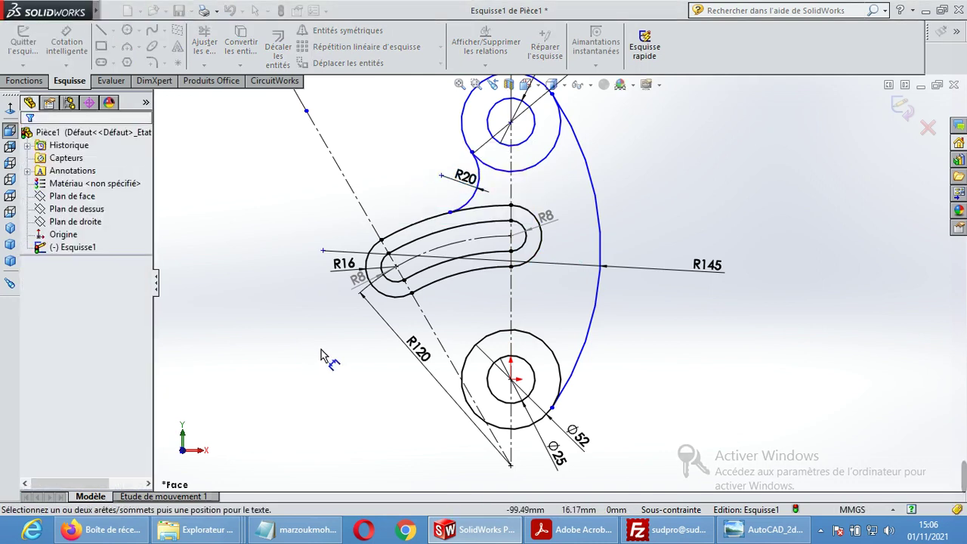
scroll(533, 385, "down", 2)
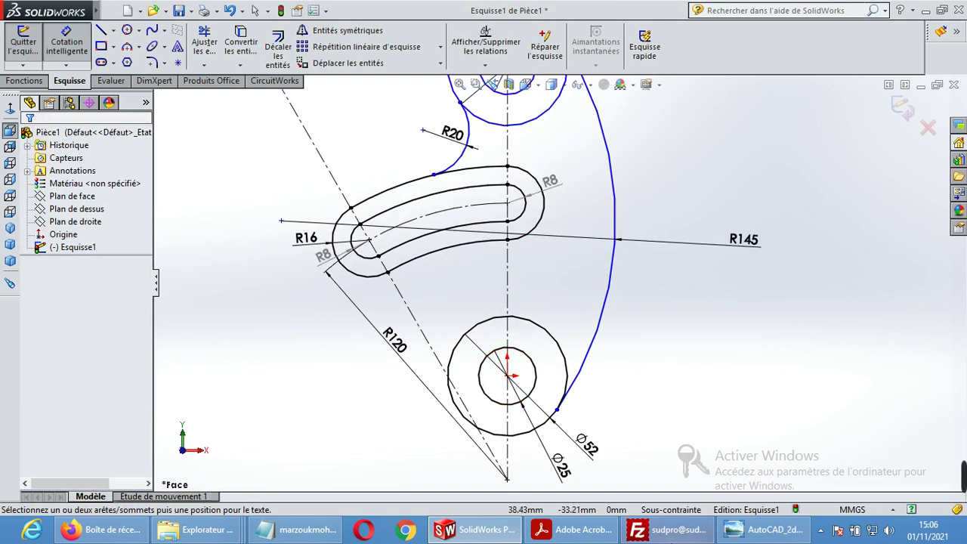
left_click(754, 533)
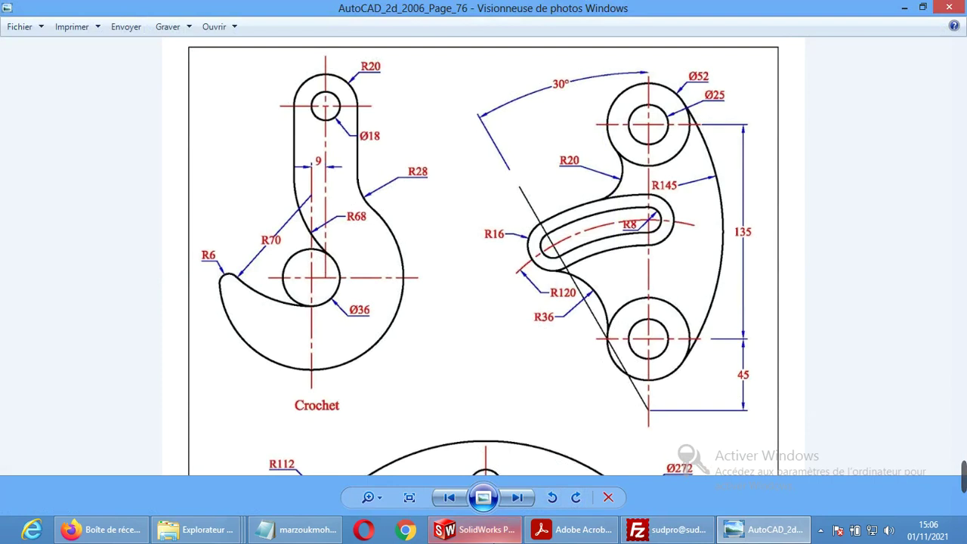
Step: Switch from the reference drawing back to the SolidWorks sketch Esquisse1
left_click(475, 530)
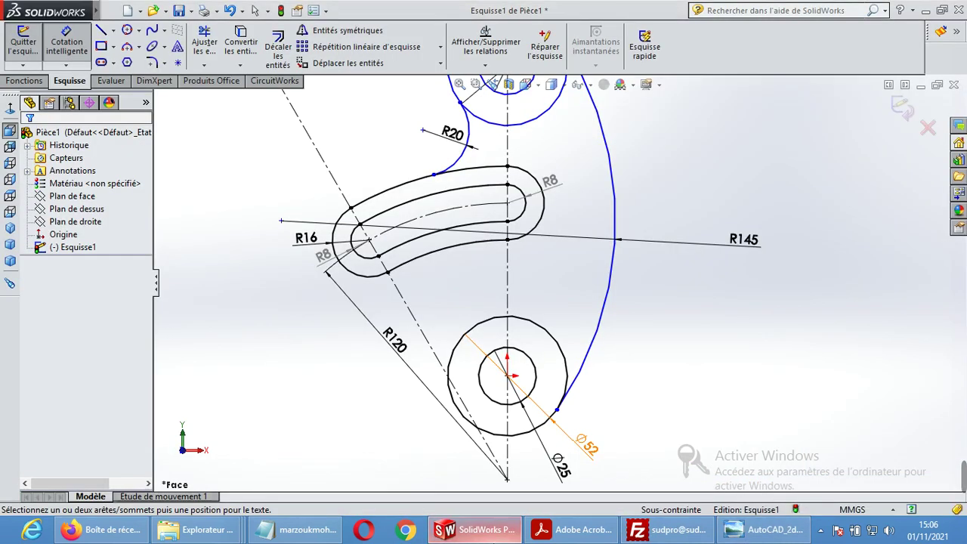
Step: Draw a three-point arc (R37.20) linking the lower Ø52 circle to the slot's lower-left end
left_click(139, 46)
left_click(166, 91)
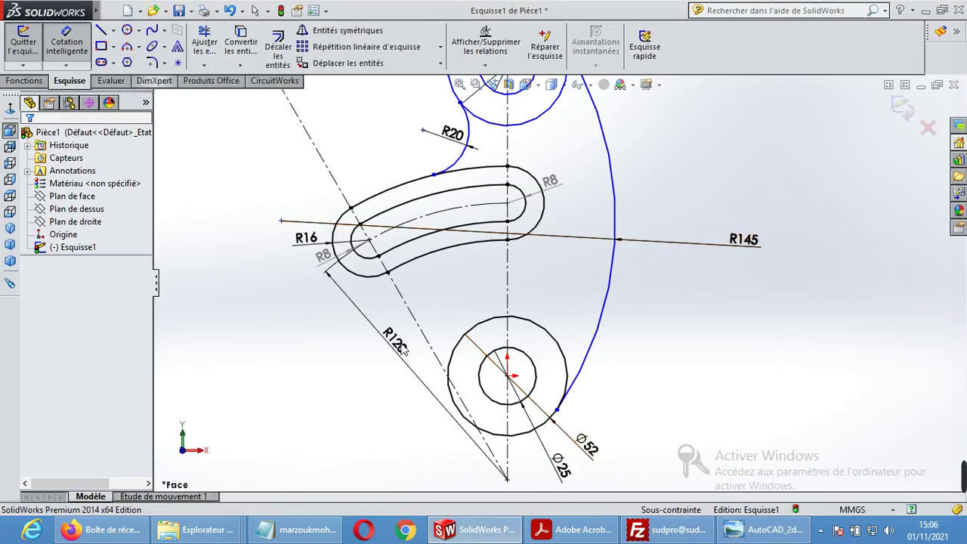
left_click(449, 389)
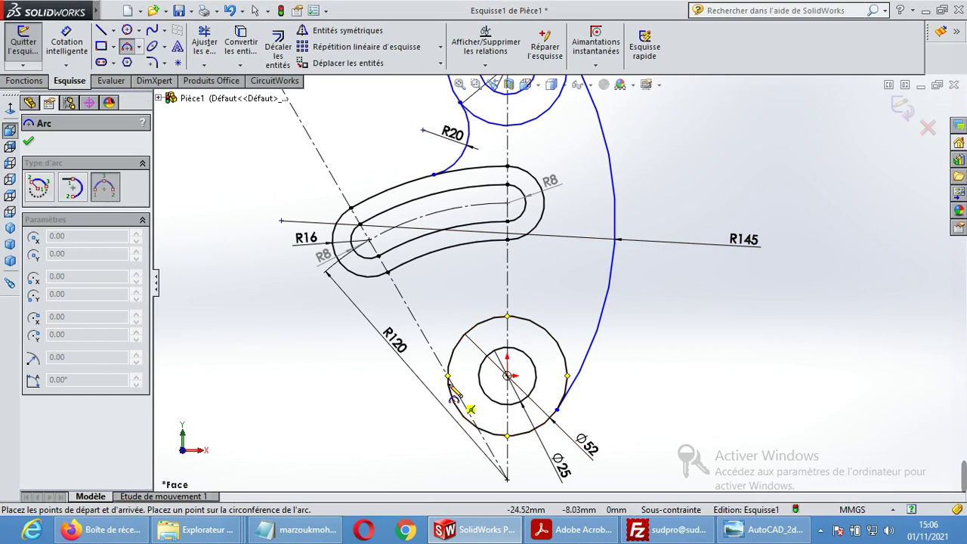
left_click(386, 272)
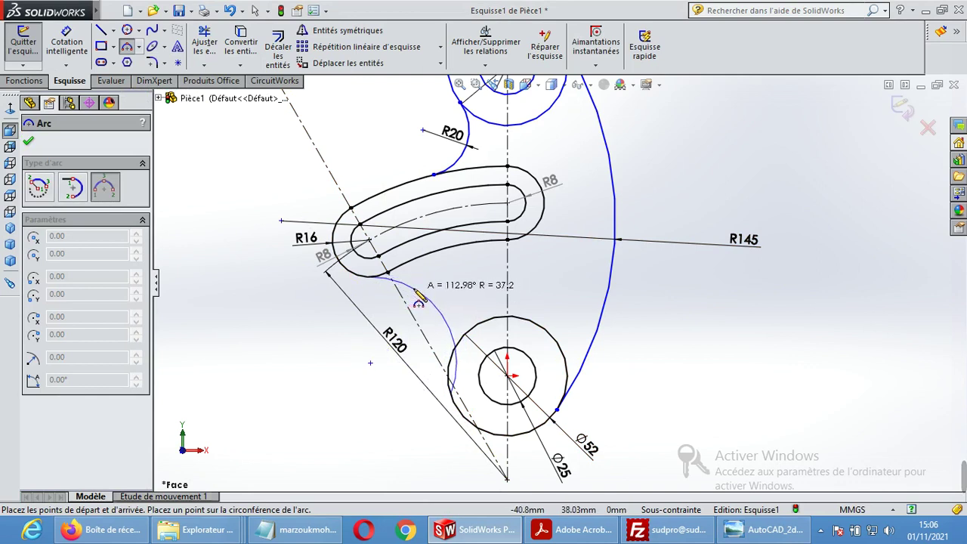
left_click(415, 294)
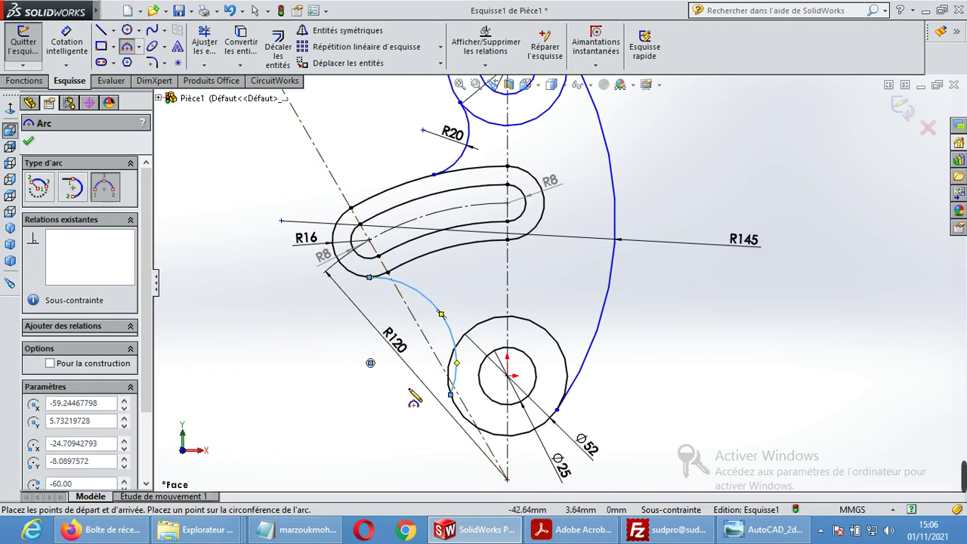
left_click(66, 42)
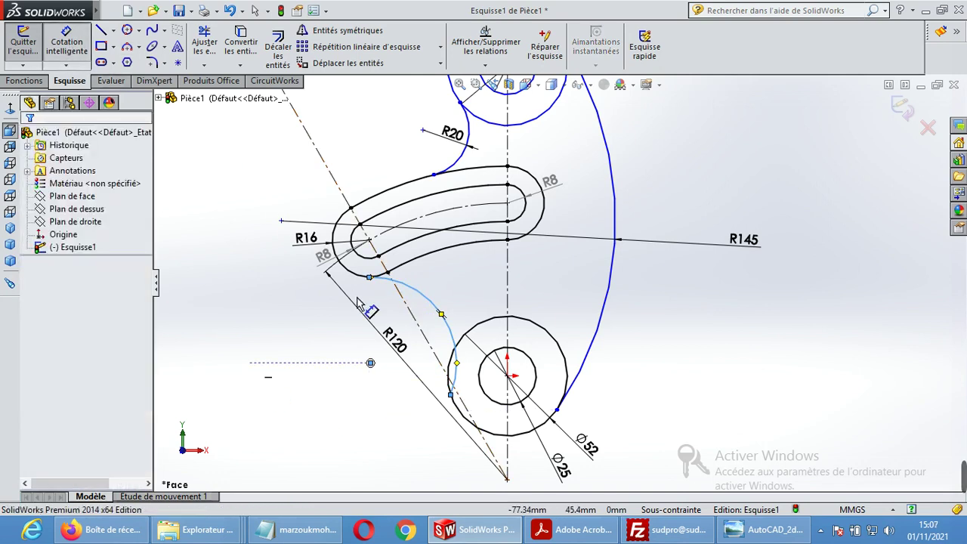
left_click(422, 313)
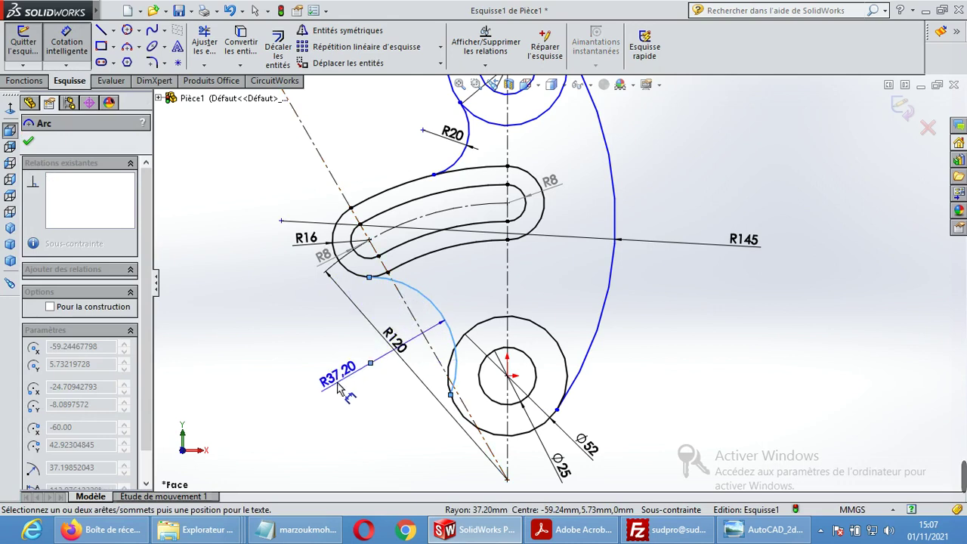
Step: Change the lower connecting arc's radius from 37.20 to 36 mm
left_click(336, 389)
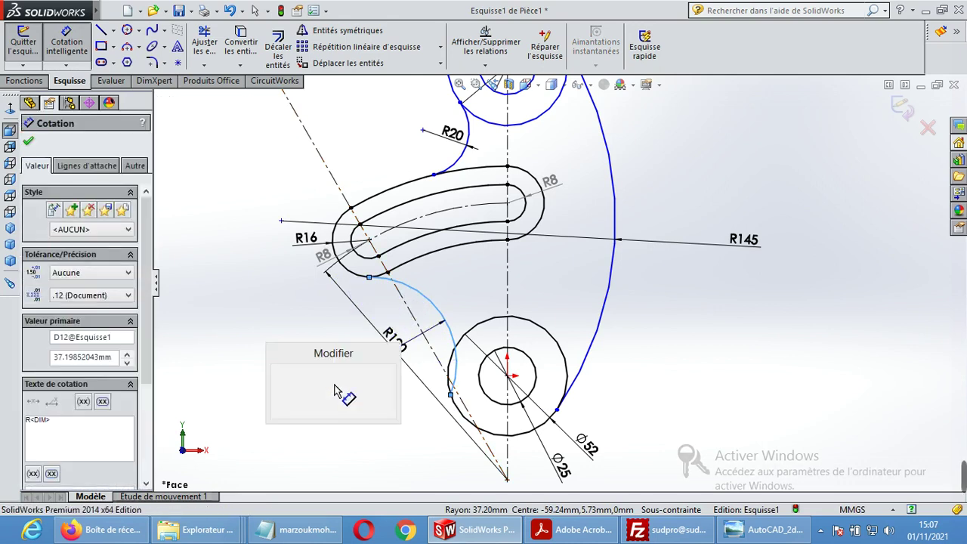
type("36")
key("Return")
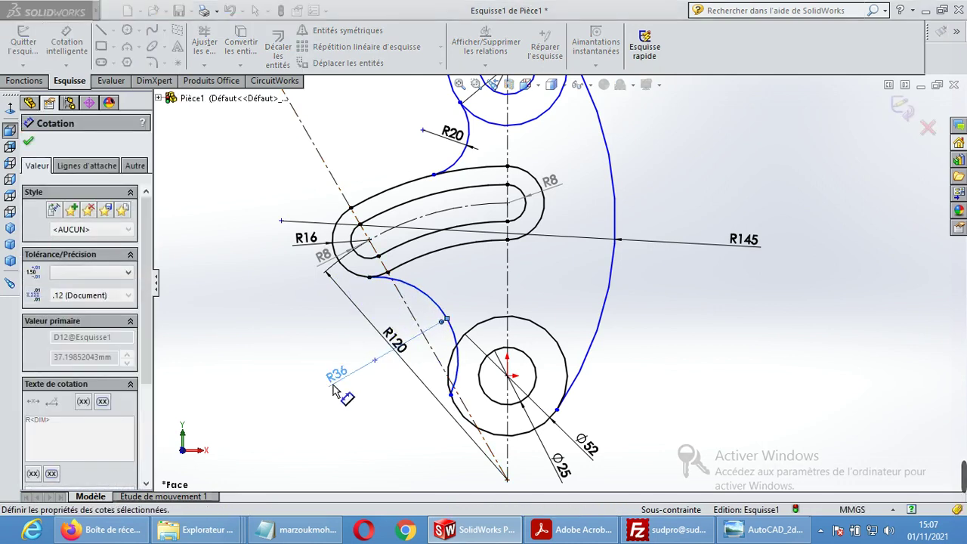
left_click(216, 314)
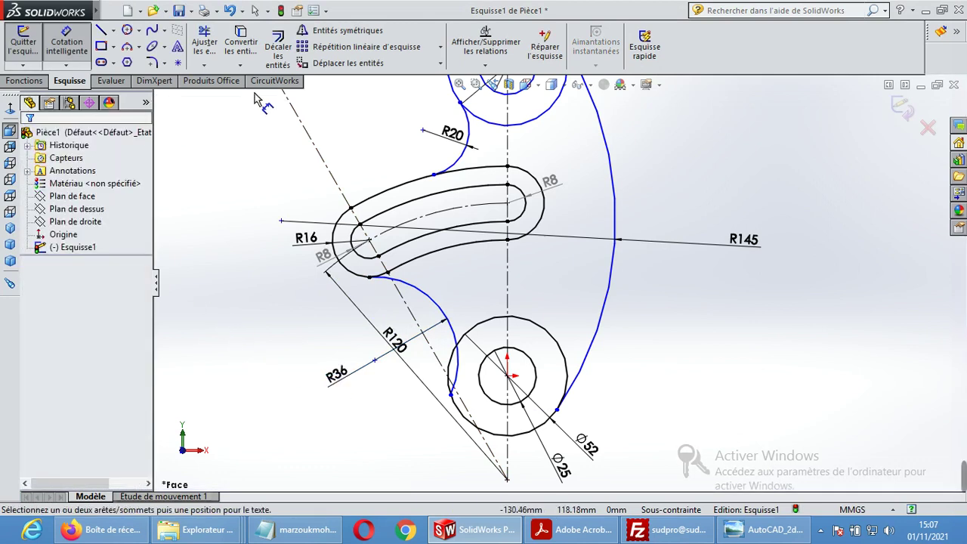
Step: Make the R36 arc tangent to the lower Ø52 circle and the slot's end arc, then fit the view
left_click(485, 67)
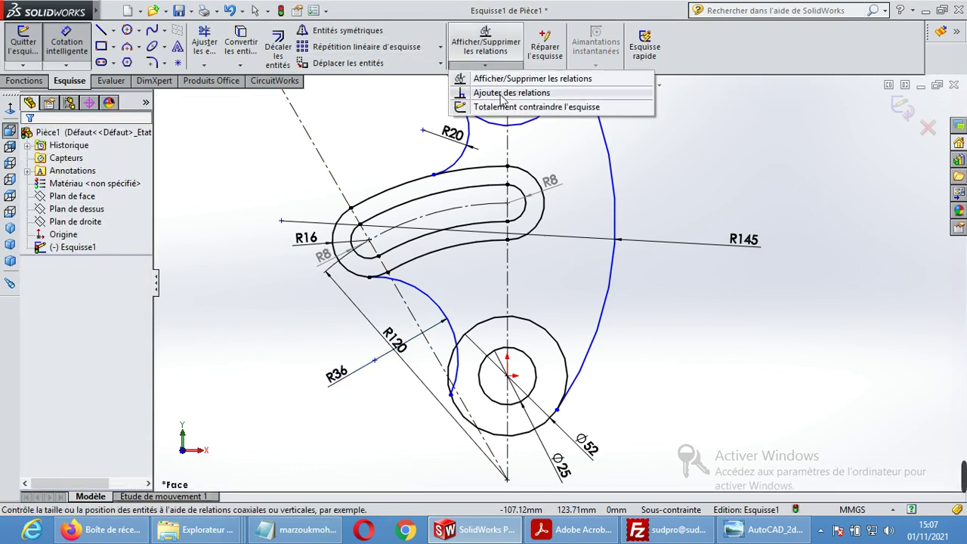
left_click(503, 91)
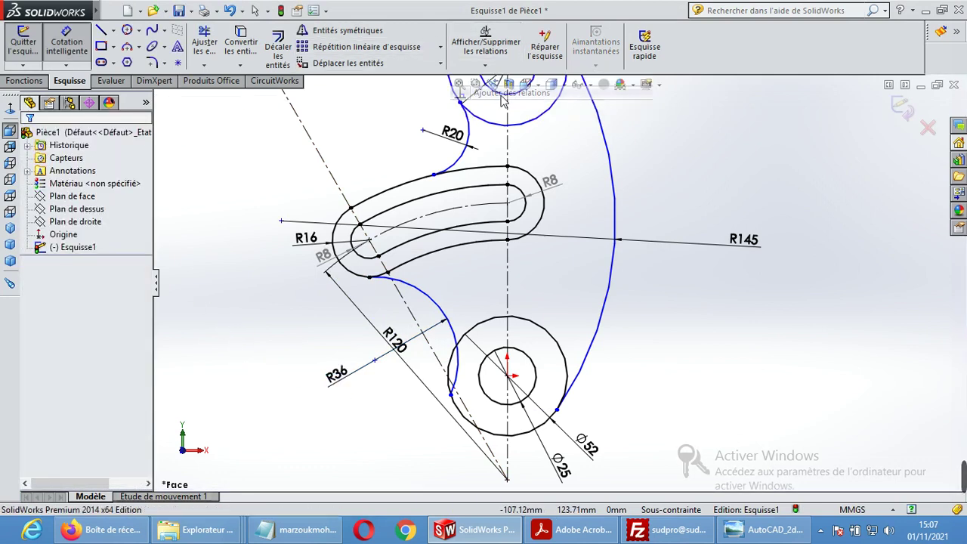
left_click(464, 420)
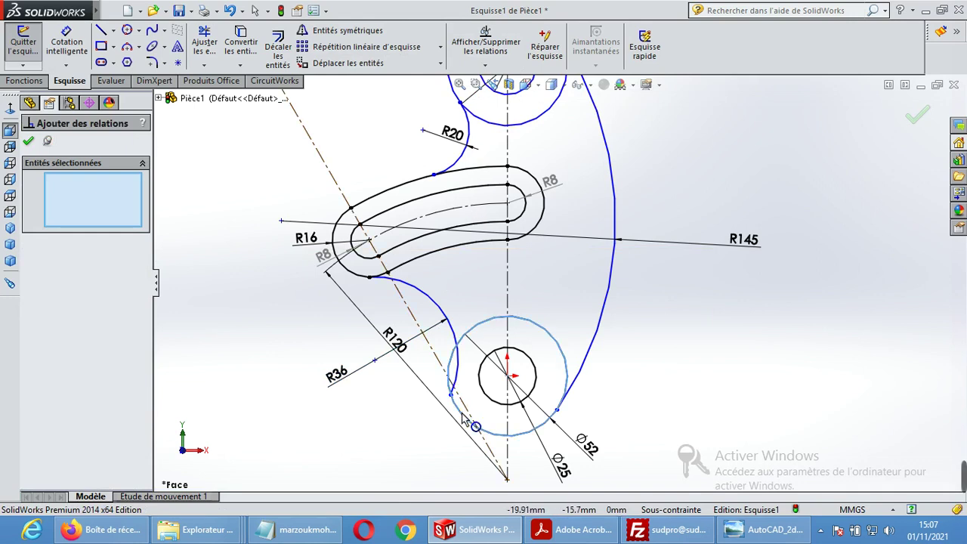
left_click(451, 327)
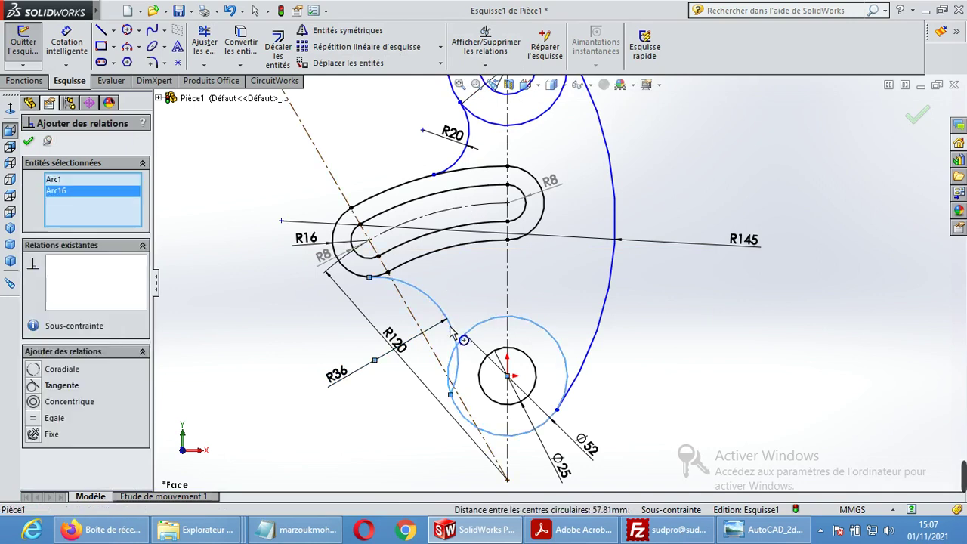
left_click(34, 386)
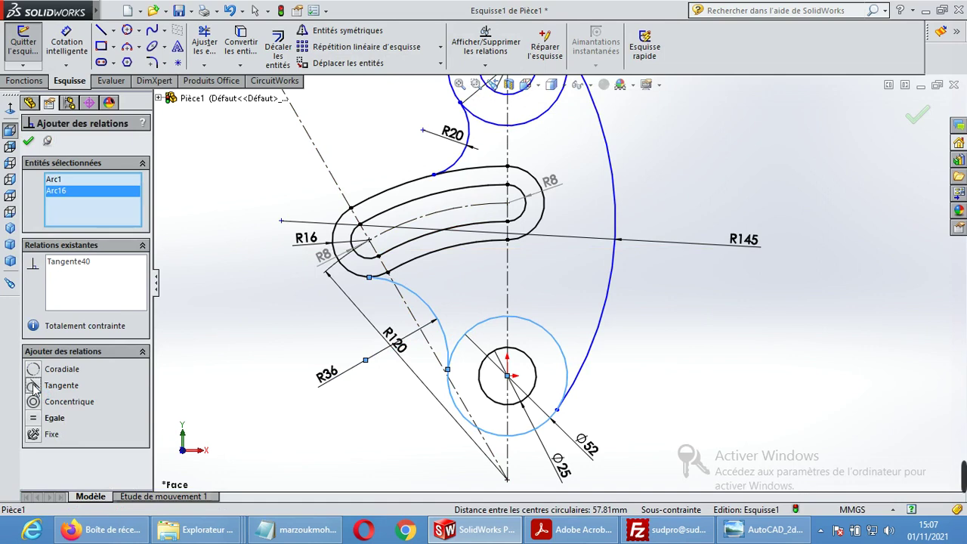
left_click(359, 276)
left_click(404, 291)
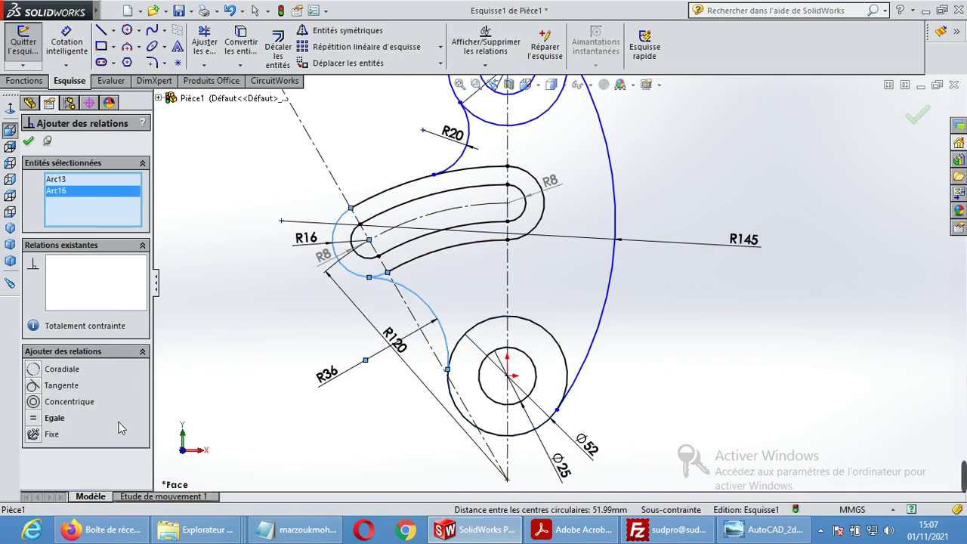
left_click(33, 387)
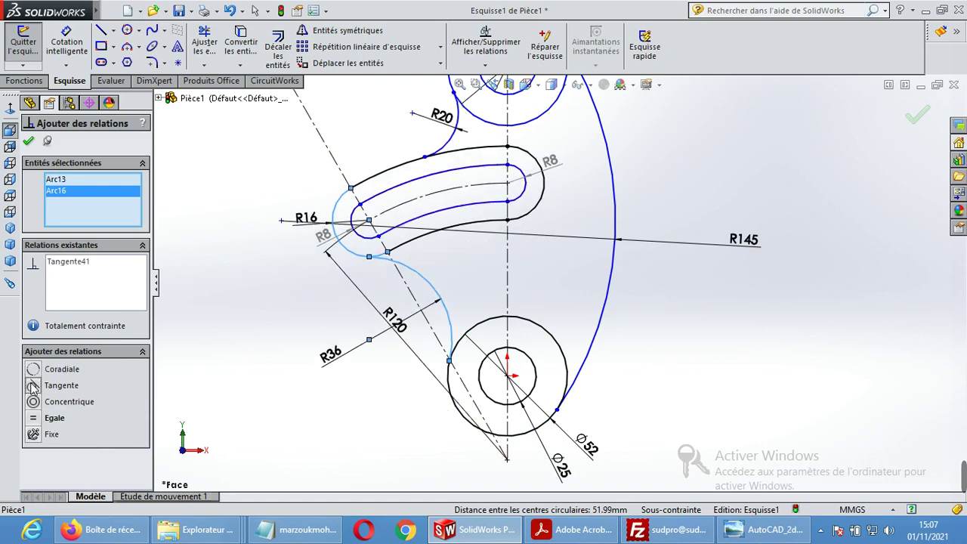
left_click(29, 142)
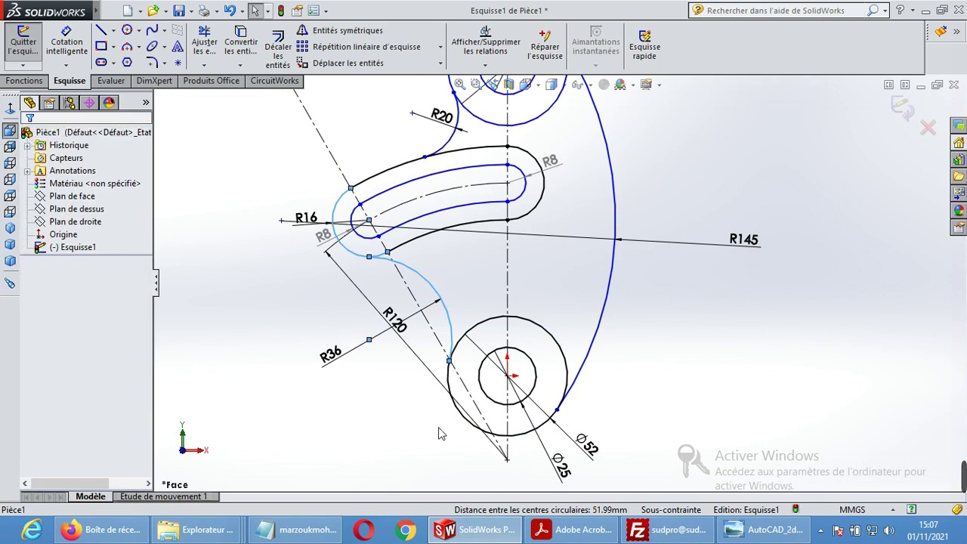
key("f")
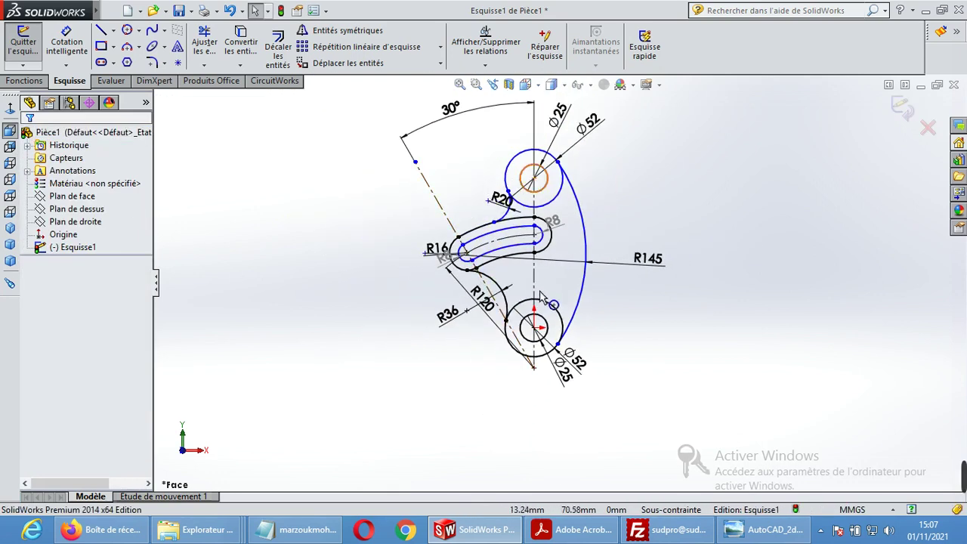
scroll(541, 297, "down", 2)
scroll(454, 198, "down", 3)
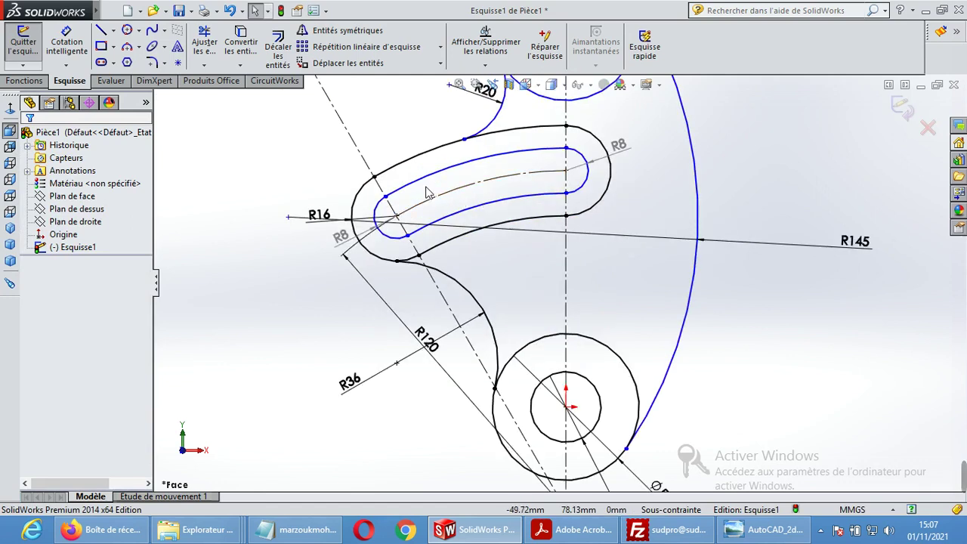
left_click(67, 41)
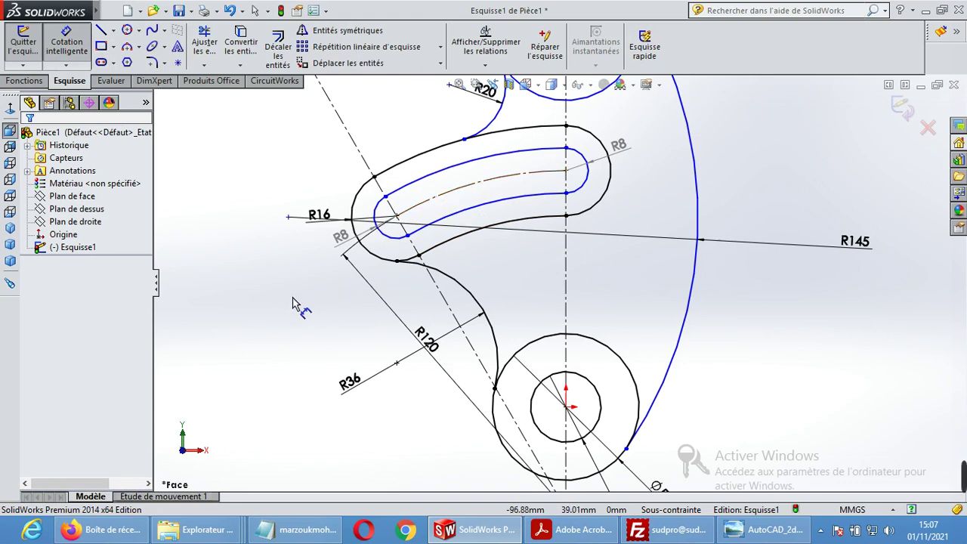
left_click(464, 243)
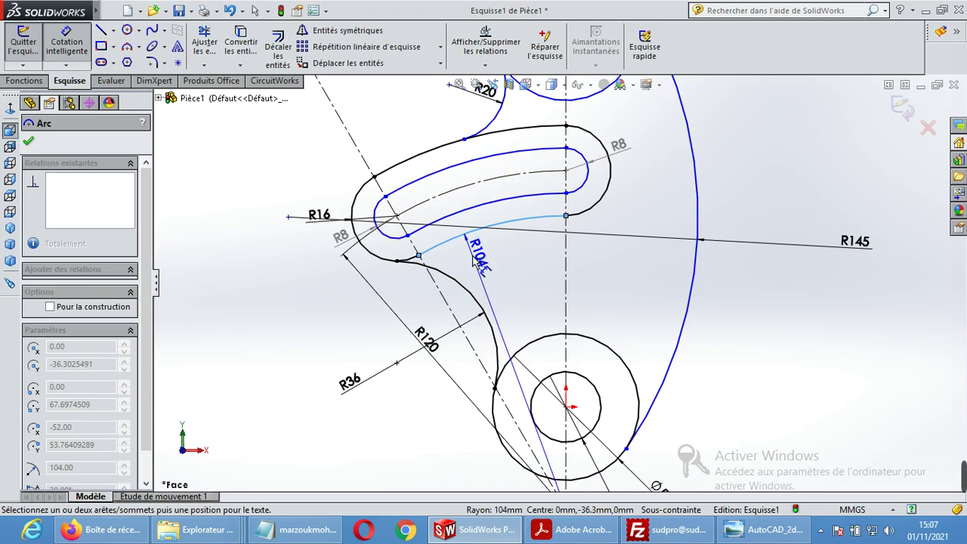
key("Escape")
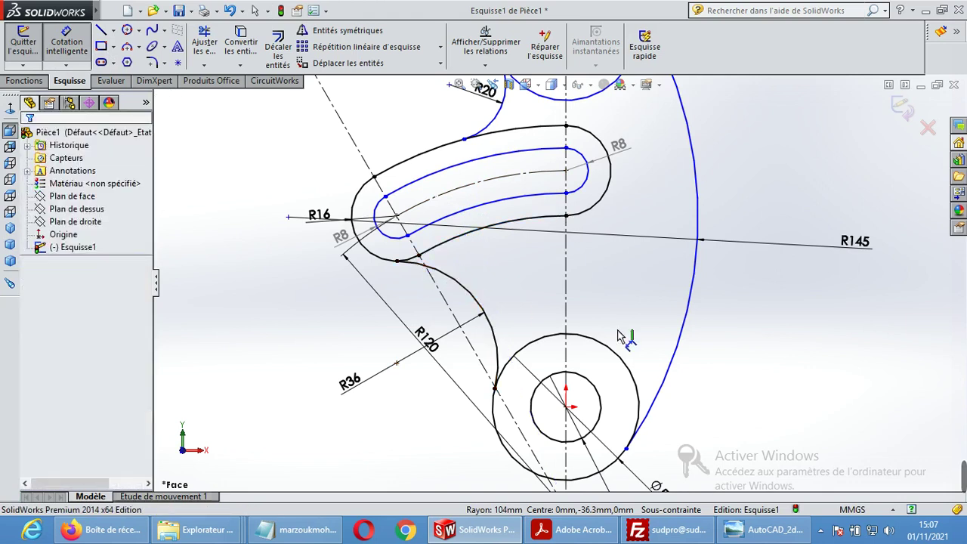
key("Escape")
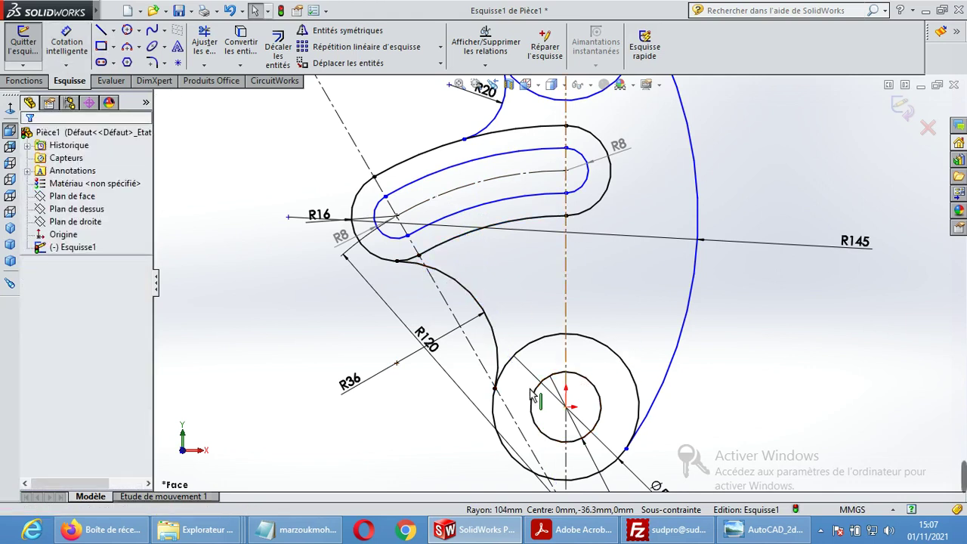
key("z")
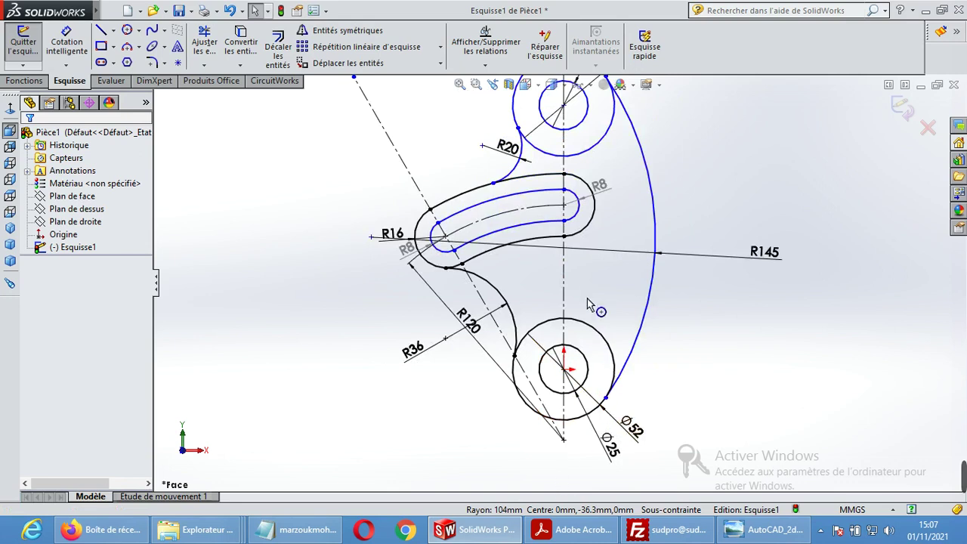
scroll(586, 291, "up", 2)
scroll(621, 206, "down", 2)
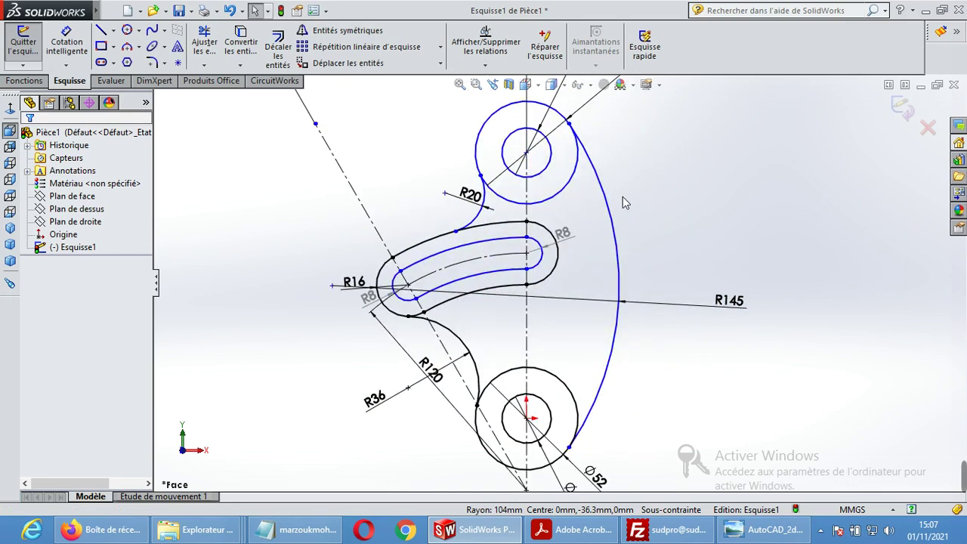
scroll(622, 198, "down", 1)
scroll(609, 246, "up", 1)
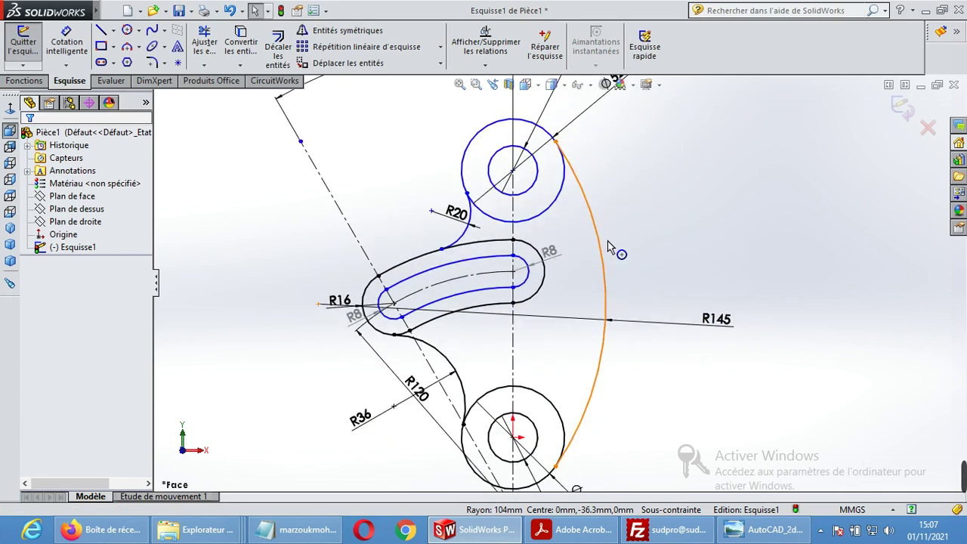
scroll(609, 244, "up", 1)
scroll(612, 241, "up", 1)
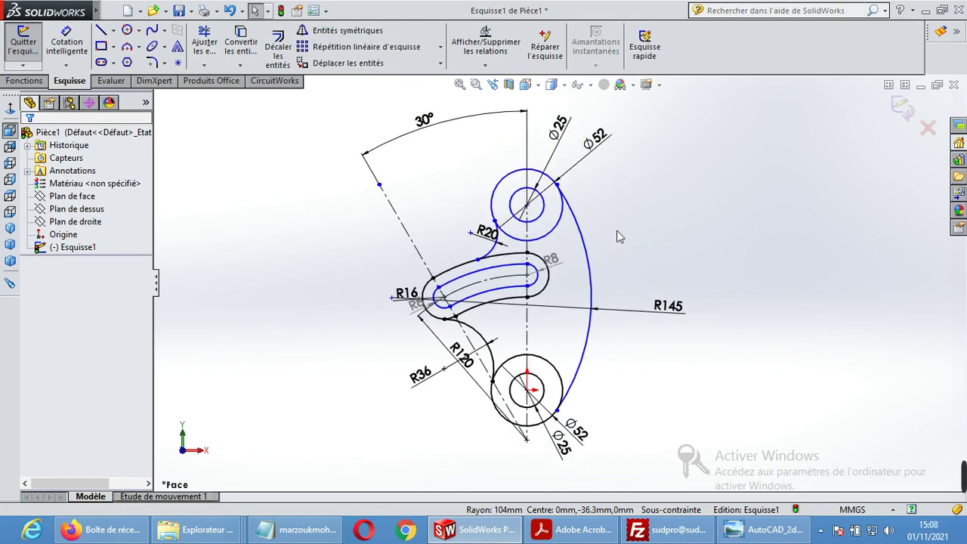
scroll(612, 239, "down", 2)
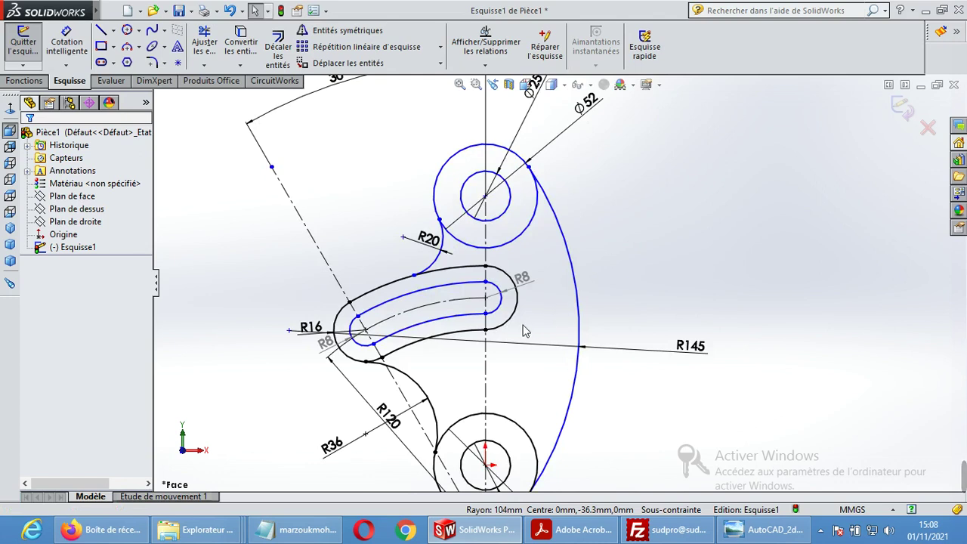
scroll(452, 236, "down", 1)
scroll(453, 238, "down", 1)
scroll(405, 243, "down", 1)
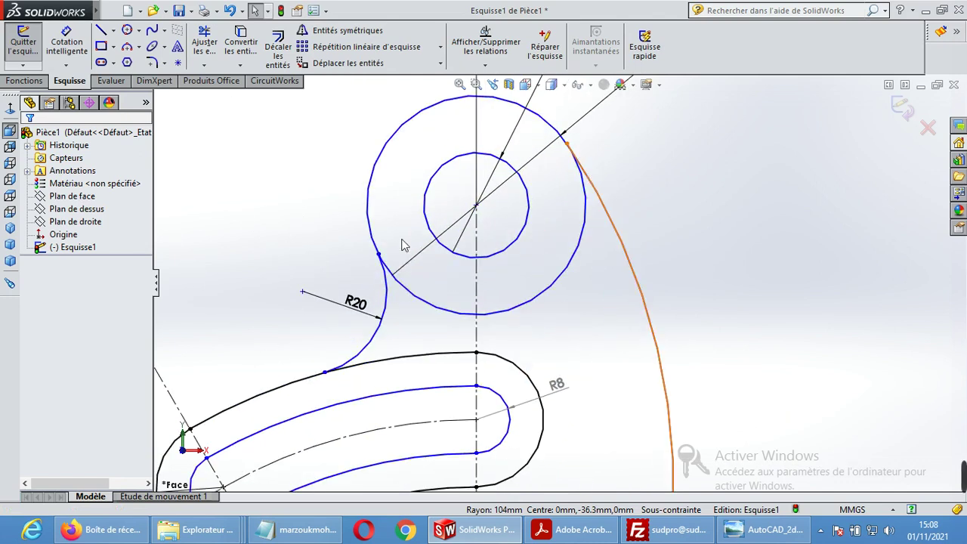
scroll(434, 412, "up", 1)
scroll(464, 416, "up", 1)
scroll(484, 422, "up", 1)
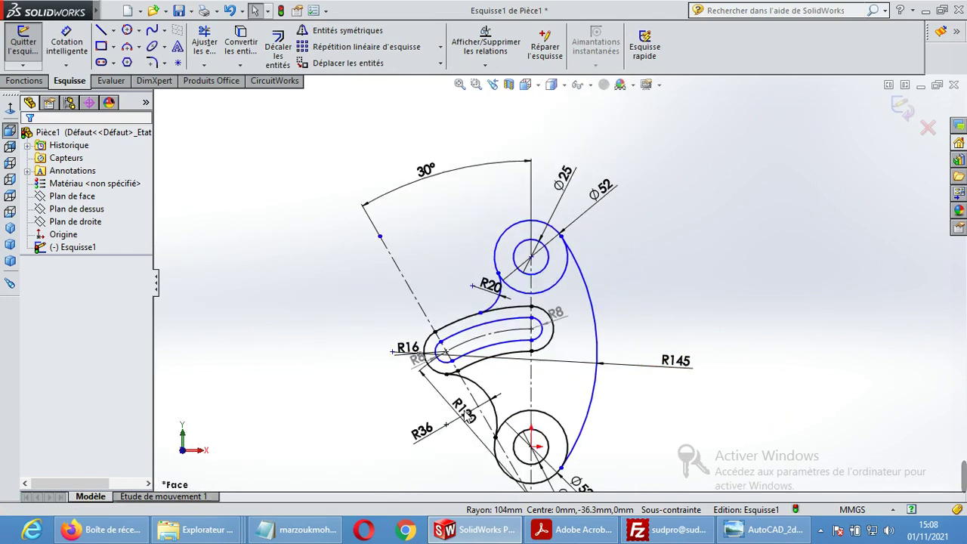
scroll(488, 423, "up", 1)
scroll(500, 437, "down", 1)
scroll(529, 427, "down", 2)
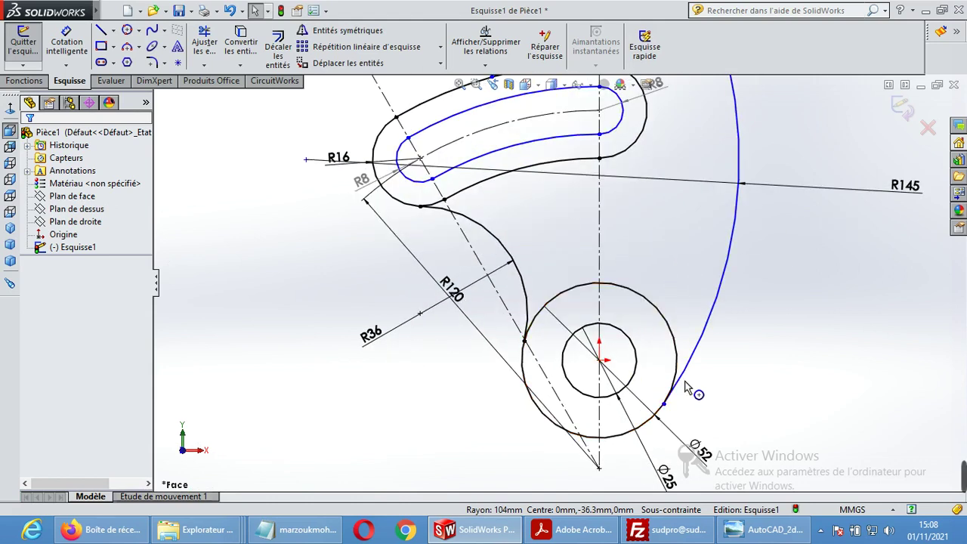
scroll(688, 390, "down", 1)
scroll(649, 378, "up", 1)
scroll(642, 361, "up", 1)
scroll(637, 340, "up", 1)
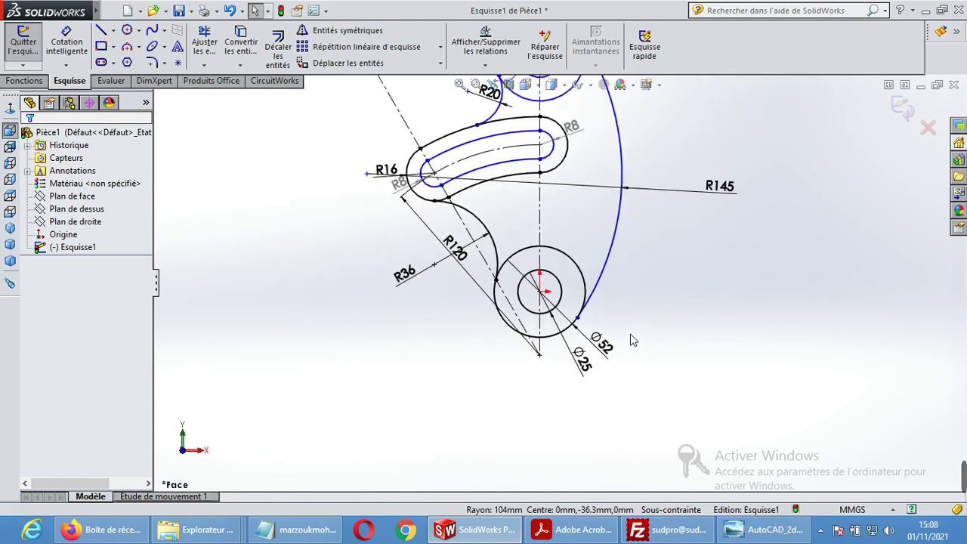
scroll(627, 295, "up", 1)
scroll(586, 219, "down", 1)
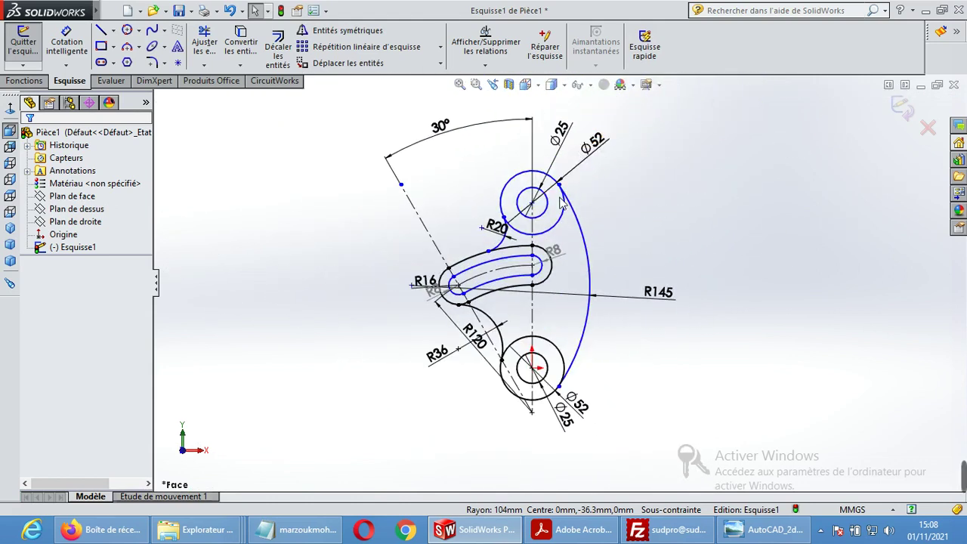
scroll(578, 295, "down", 1)
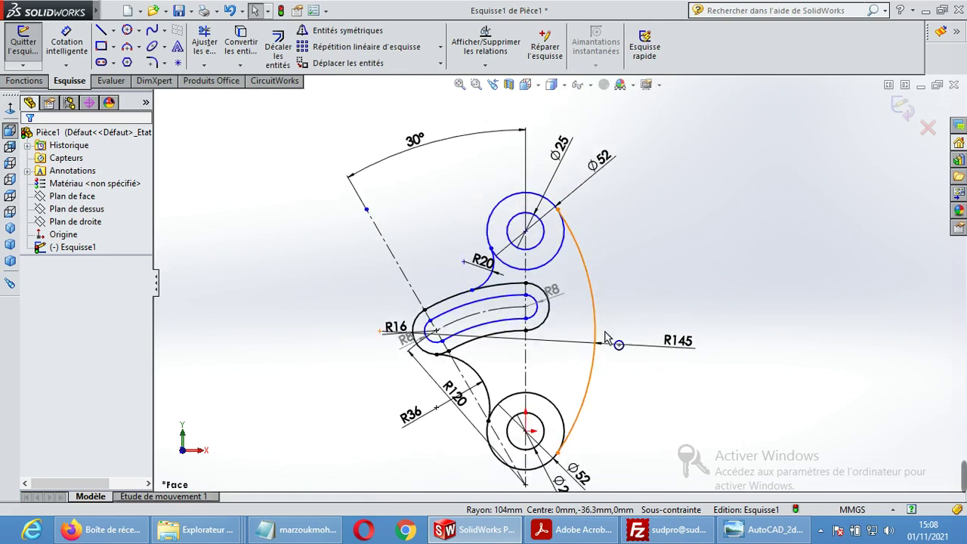
scroll(614, 337, "up", 1)
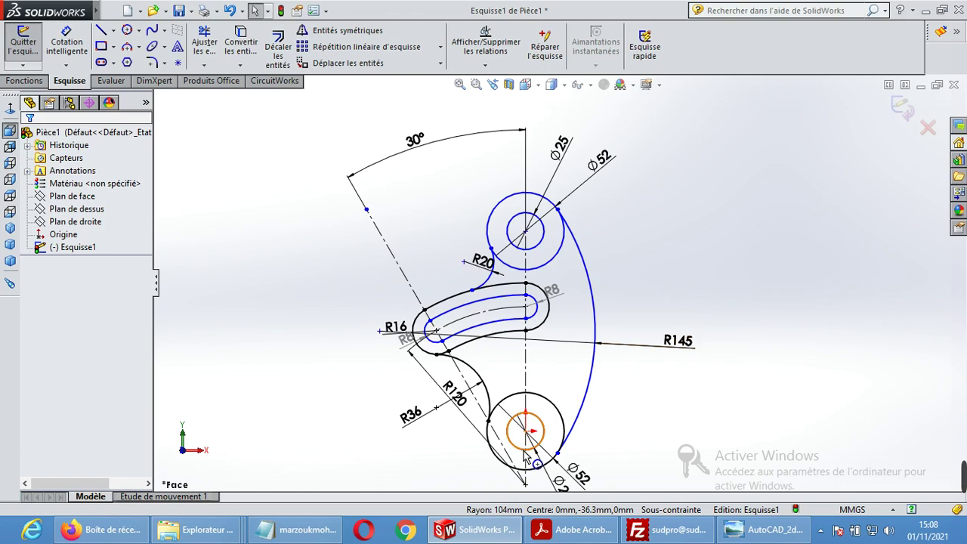
scroll(526, 470, "up", 1)
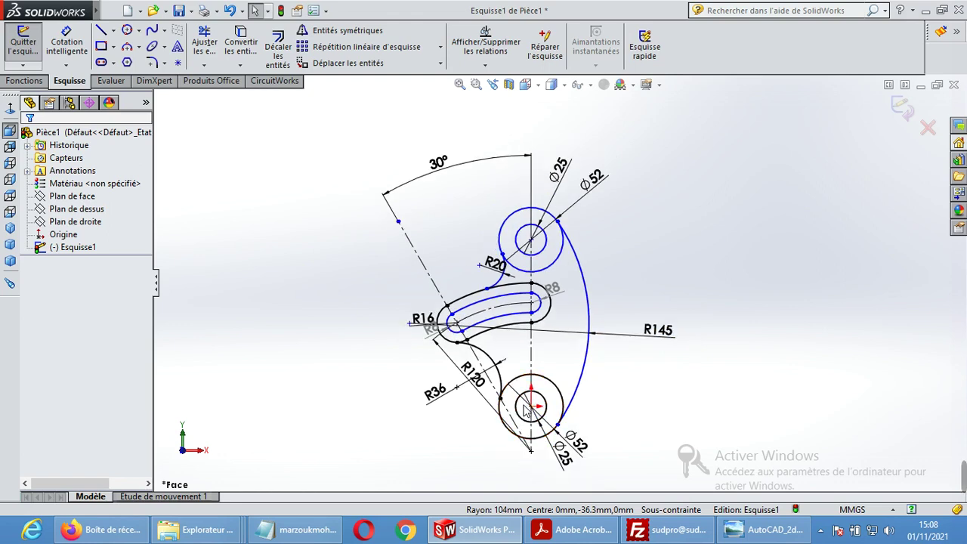
scroll(526, 408, "down", 1)
scroll(528, 412, "down", 1)
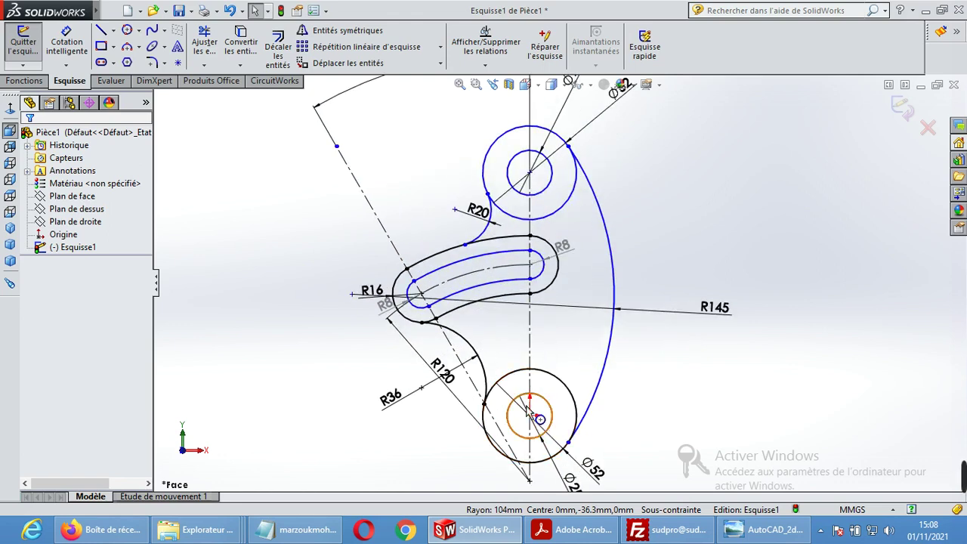
Step: Attempt a 10 mm extruded boss from Esquisse1, dismiss the open-contour warning, and cancel
left_click(25, 81)
left_click(49, 61)
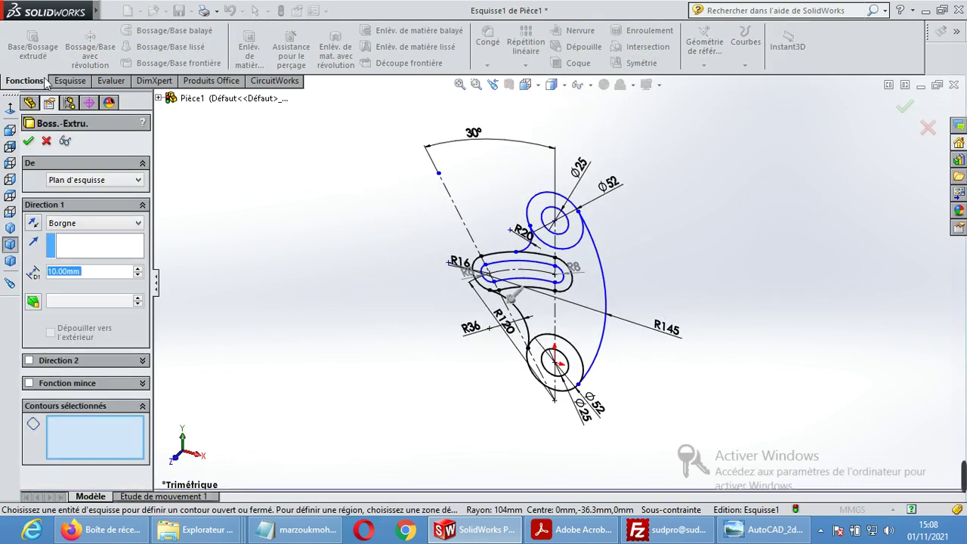
left_click(29, 142)
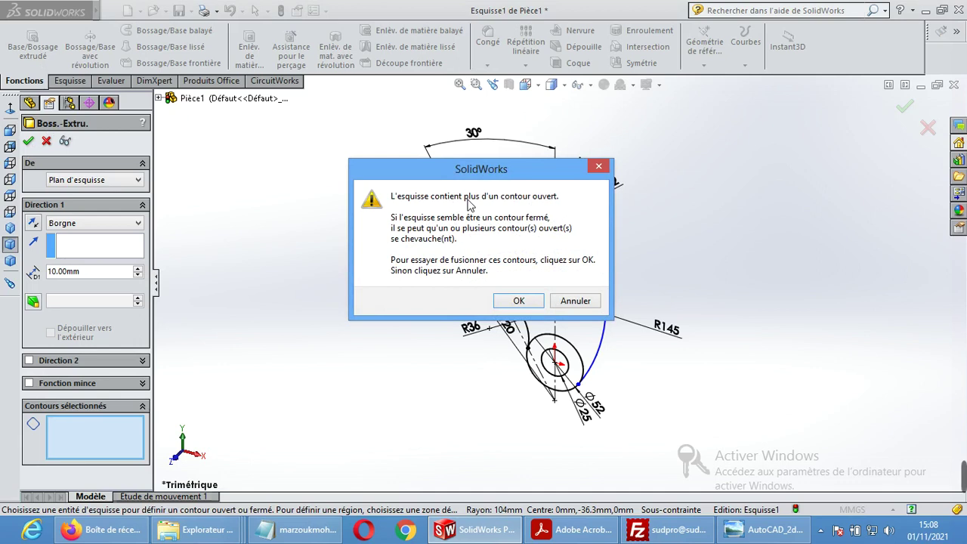
left_click(598, 167)
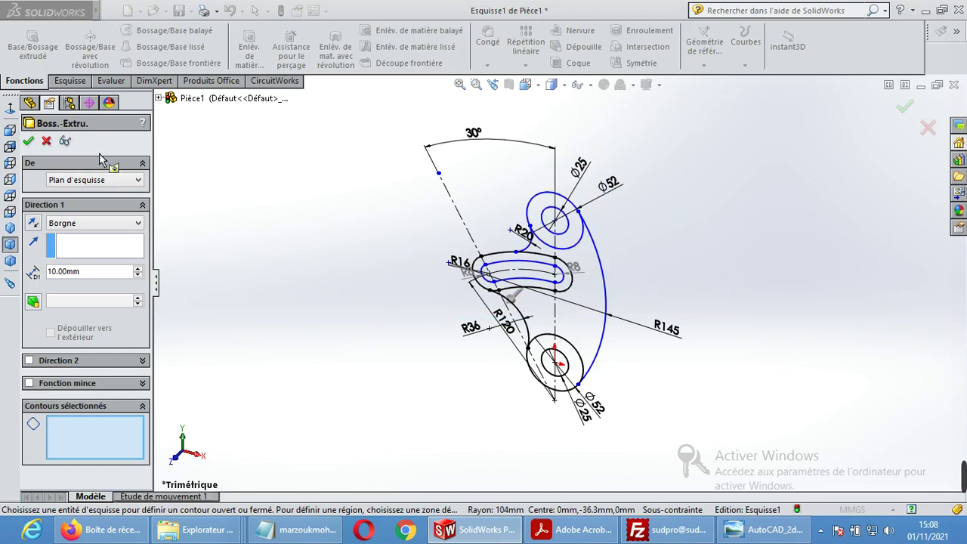
key("Escape")
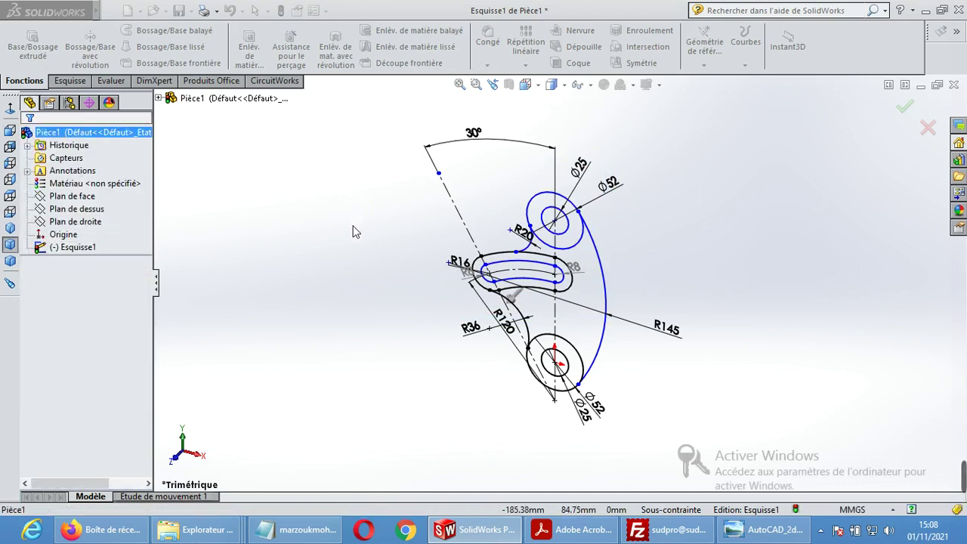
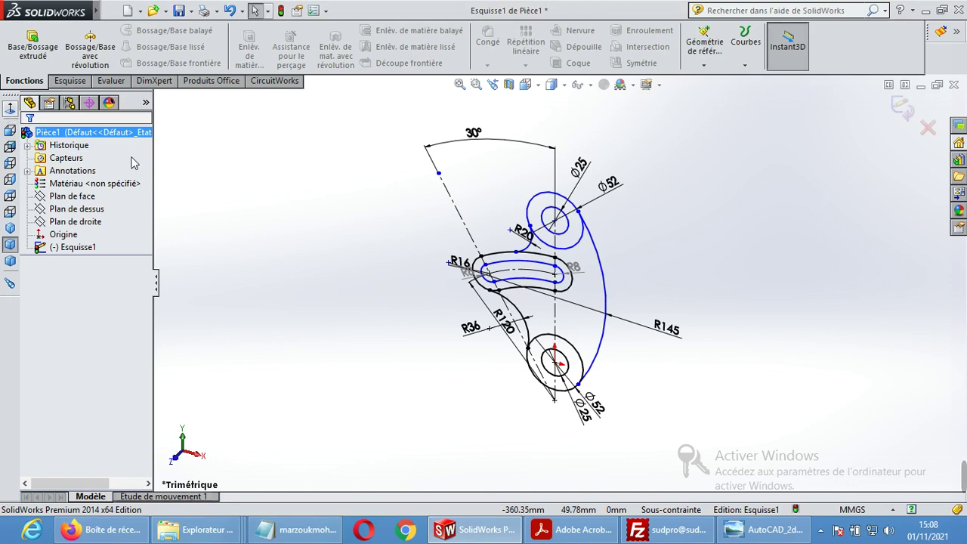
Step: Switch the lever sketch to the Front view
left_click(559, 248)
left_click(11, 110)
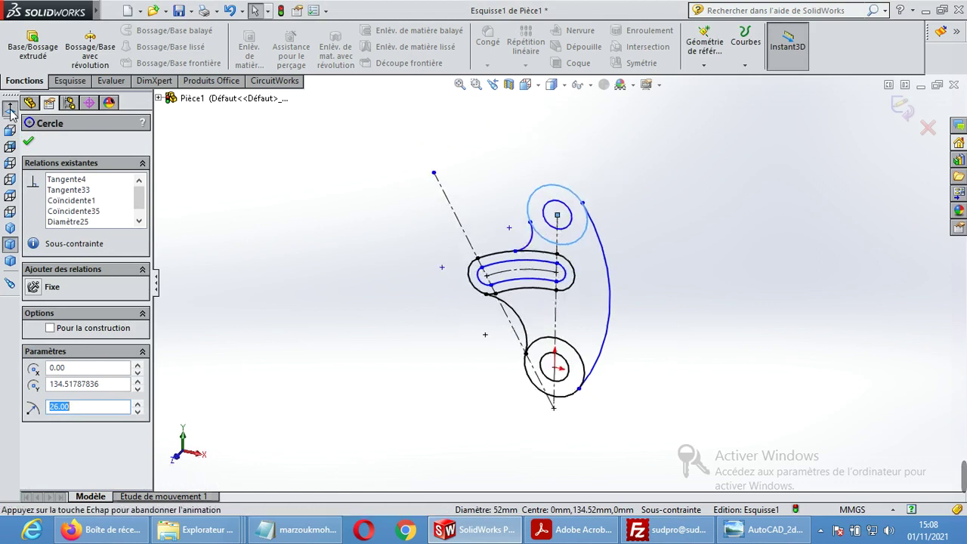
left_click(633, 264)
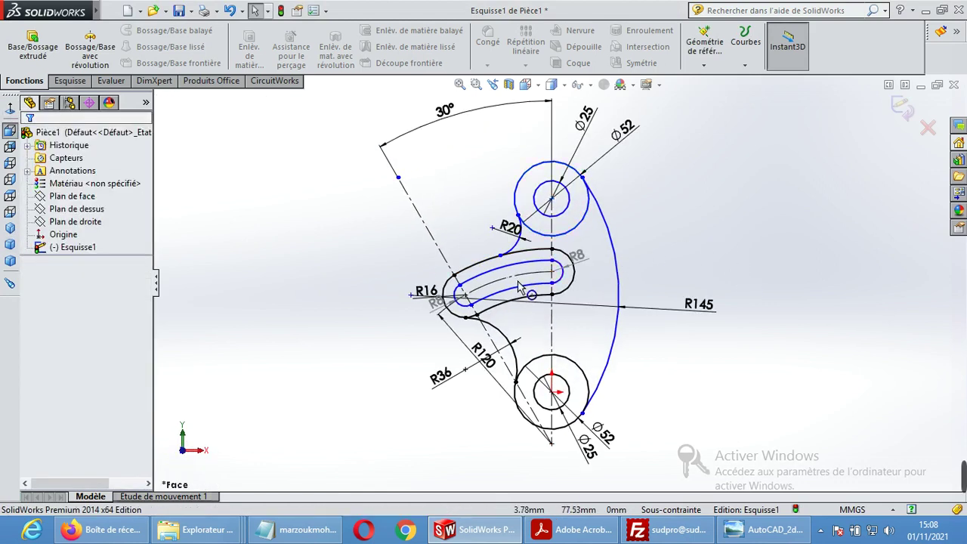
scroll(529, 234, "down", 1)
scroll(529, 234, "down", 2)
scroll(529, 234, "down", 2)
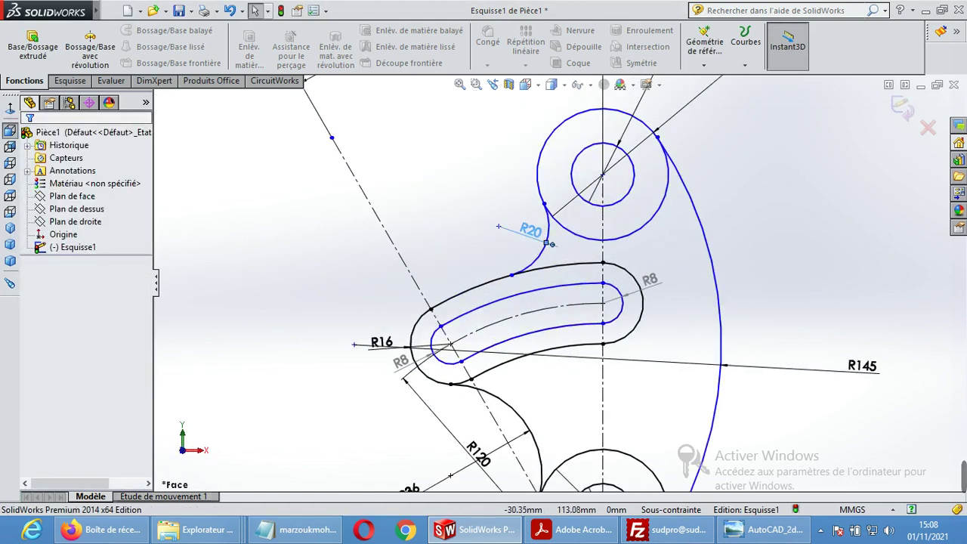
Step: Delete the R20, upper Ø52, upper Ø25 and 30° dimensions plus the angled construction line
left_click(552, 244)
key("Delete")
scroll(563, 279, "up", 2)
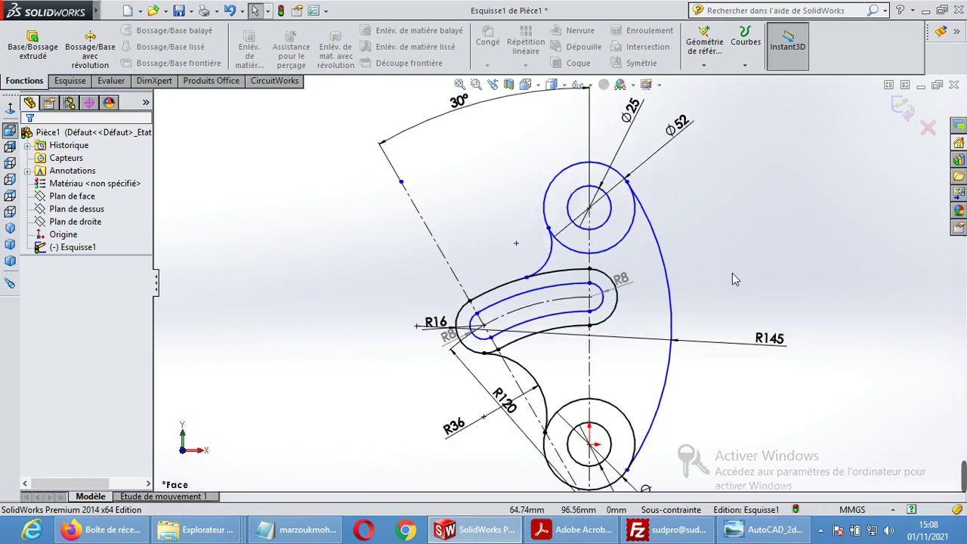
scroll(732, 273, "up", 1)
left_click(656, 147)
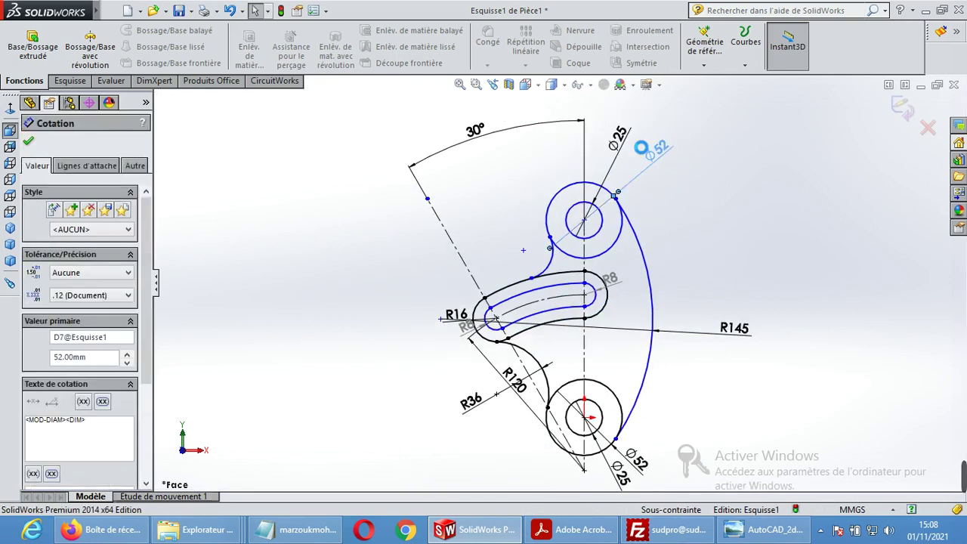
key("Delete")
left_click(619, 135)
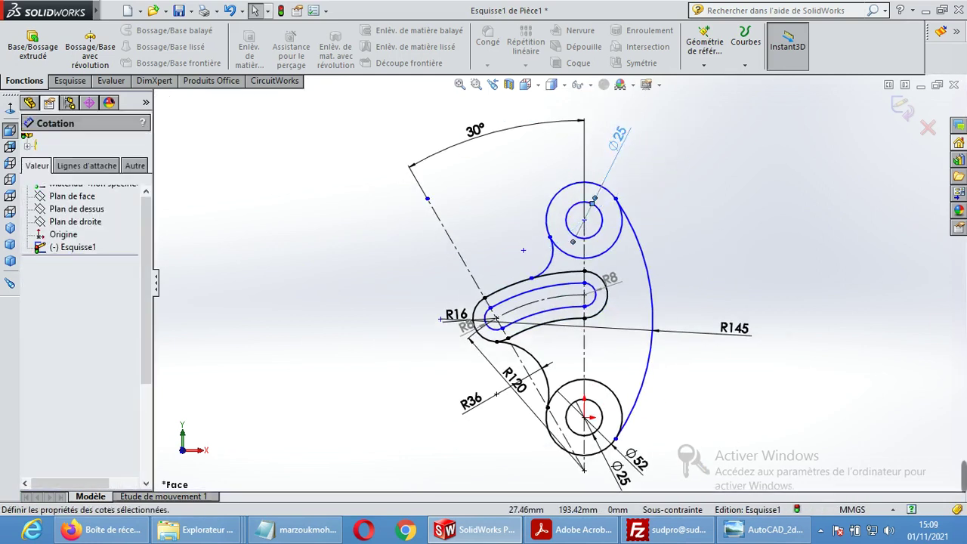
key("Delete")
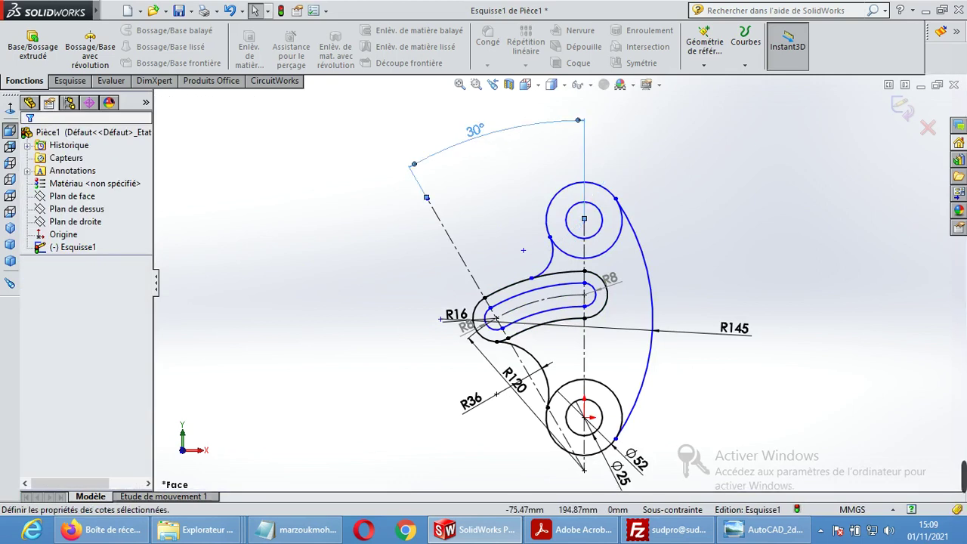
key("Delete")
left_click(462, 253)
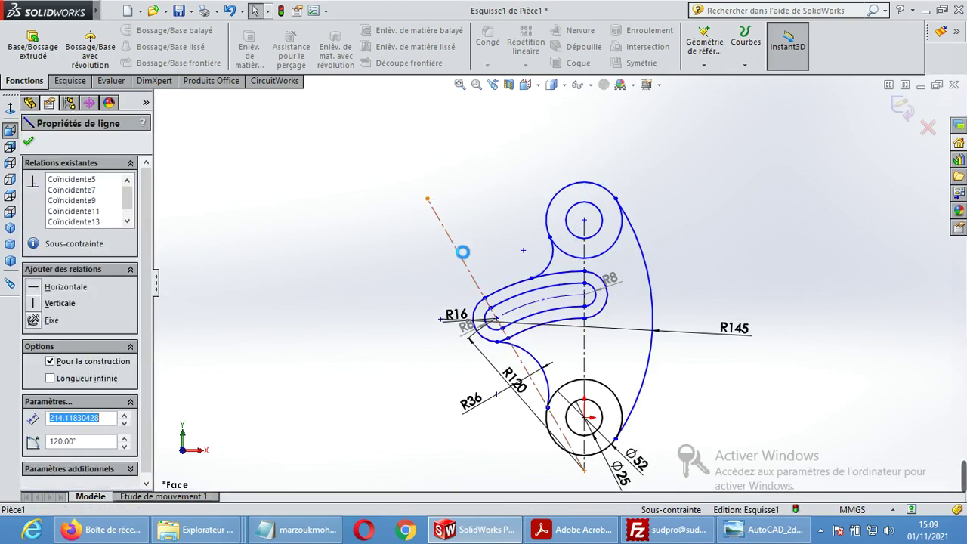
key("Delete")
Step: Delete the R120, R16, lower-left R8, R36, lower Ø52, R145 and lower Ø25 dimensions
left_click(518, 386)
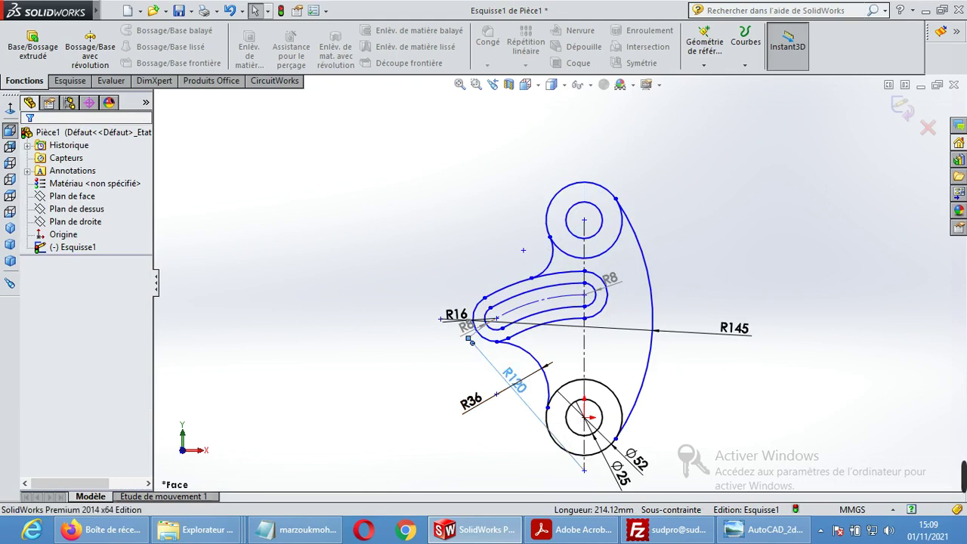
key("Delete")
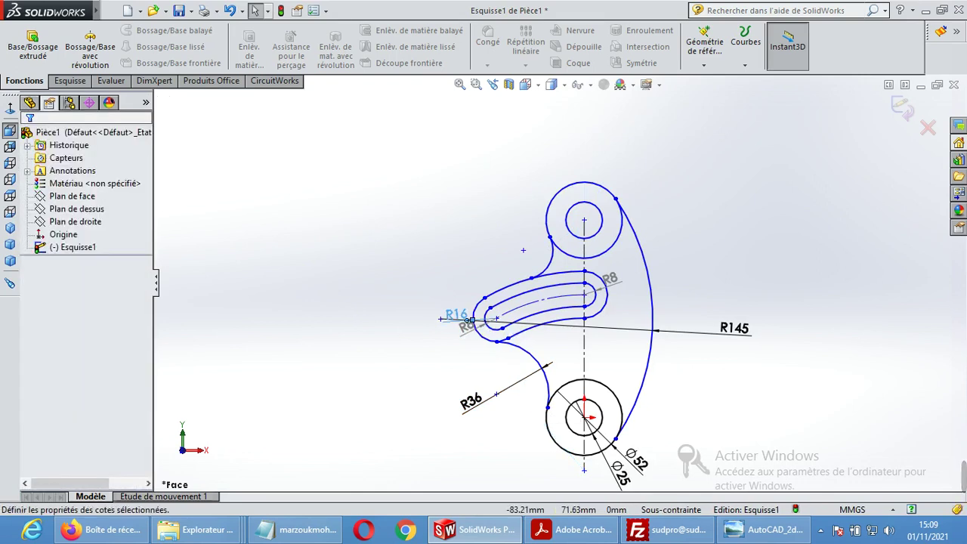
left_click(467, 318)
key("Delete")
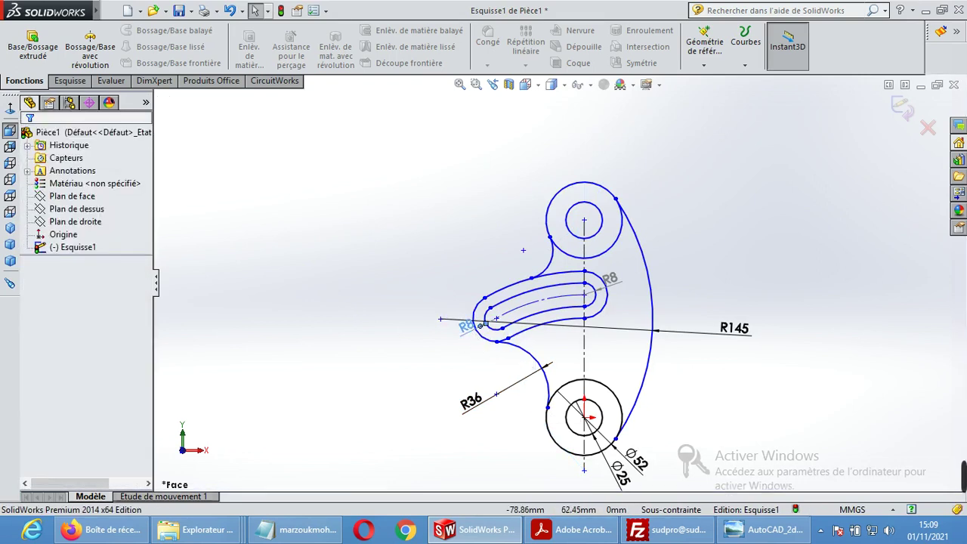
left_click(468, 328)
key("Delete")
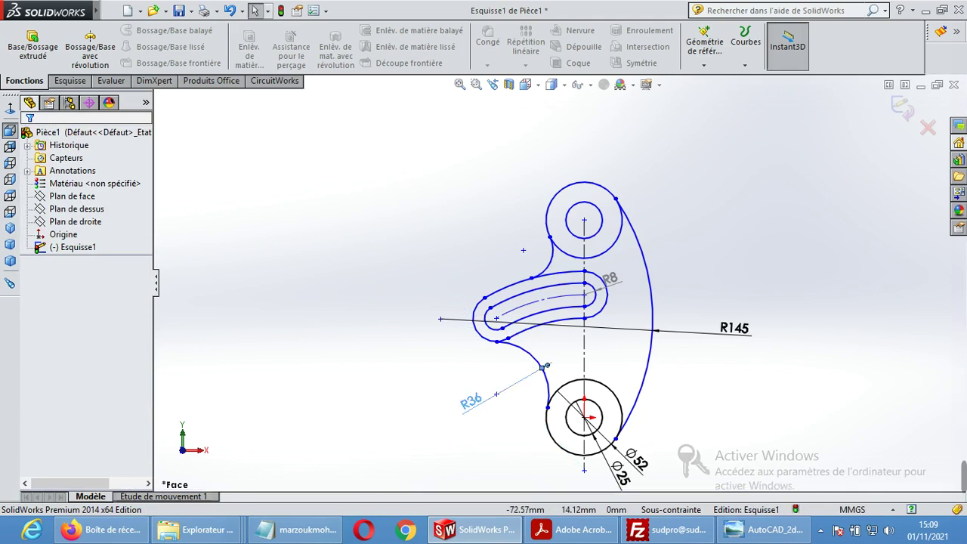
left_click(474, 402)
key("Delete")
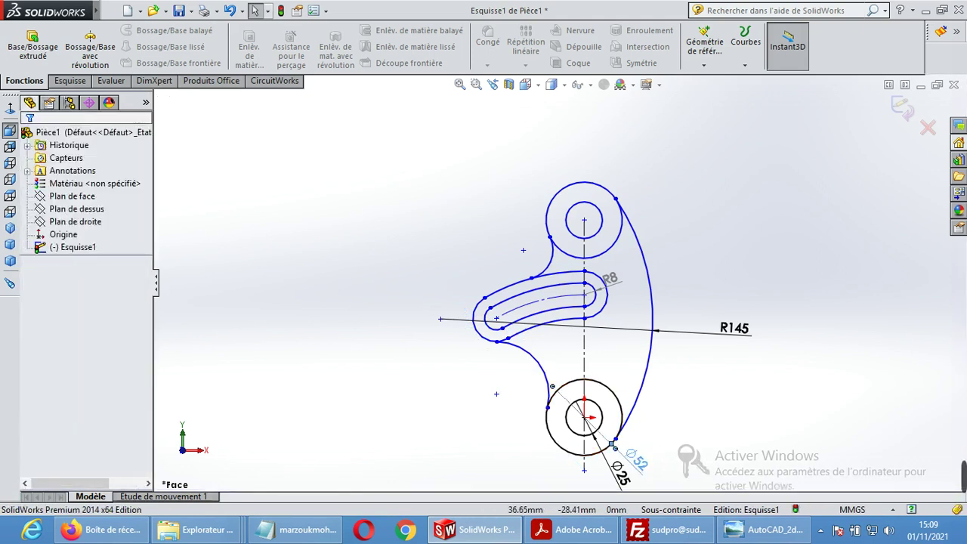
left_click(639, 462)
key("Delete")
left_click(741, 338)
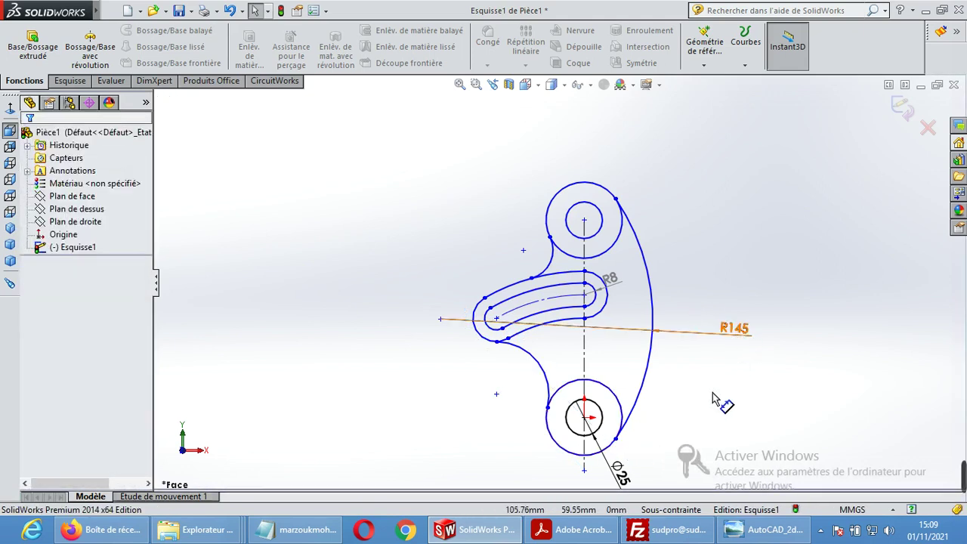
key("Delete")
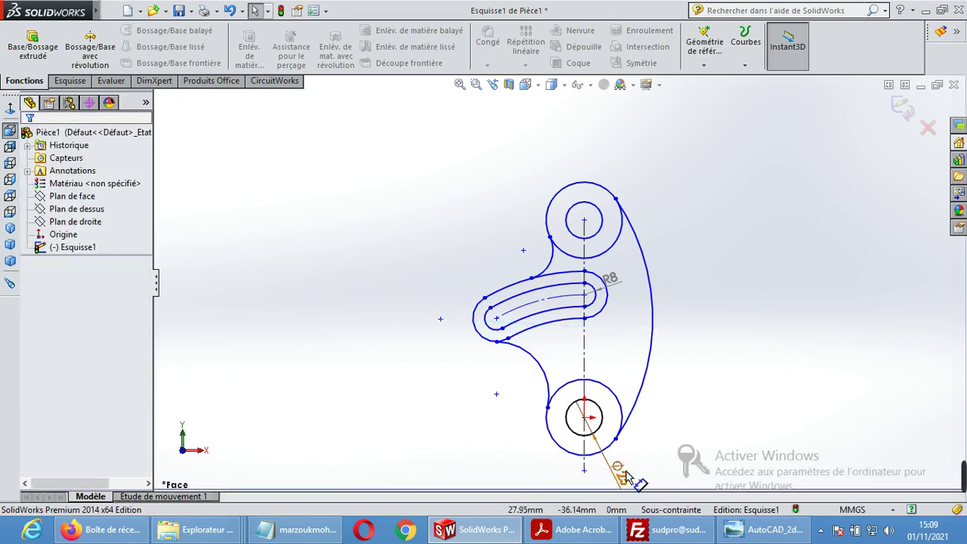
left_click(618, 470)
key("Delete")
scroll(555, 272, "up", 1)
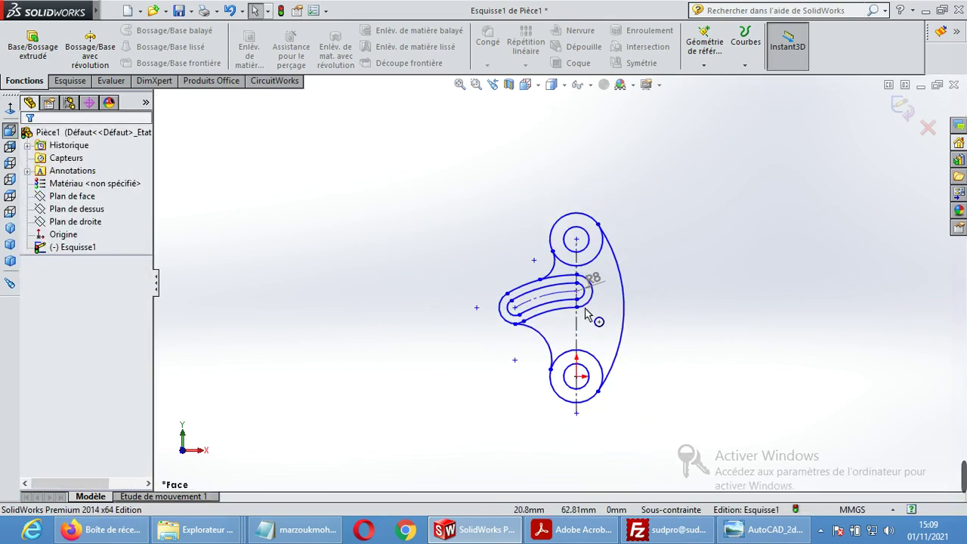
scroll(544, 263, "down", 2)
Step: Inspect the R20 arc joining the top boss and slot, then show the Esquisse sketch tools
scroll(544, 263, "down", 2)
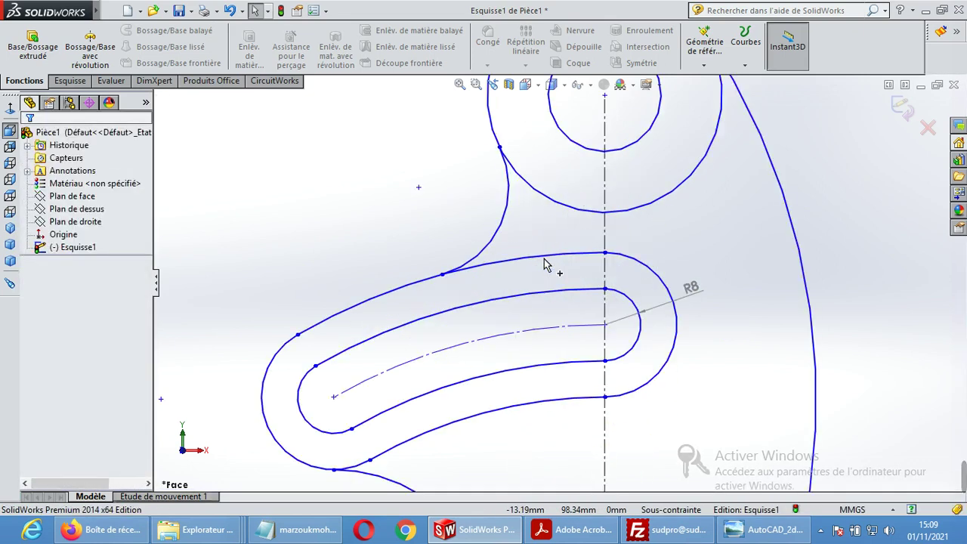
left_click(509, 206)
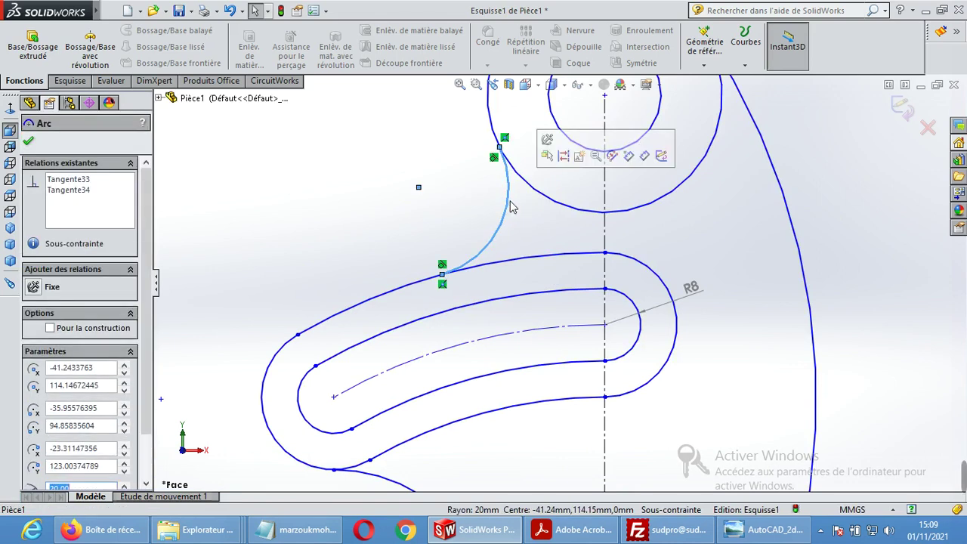
left_click(300, 194)
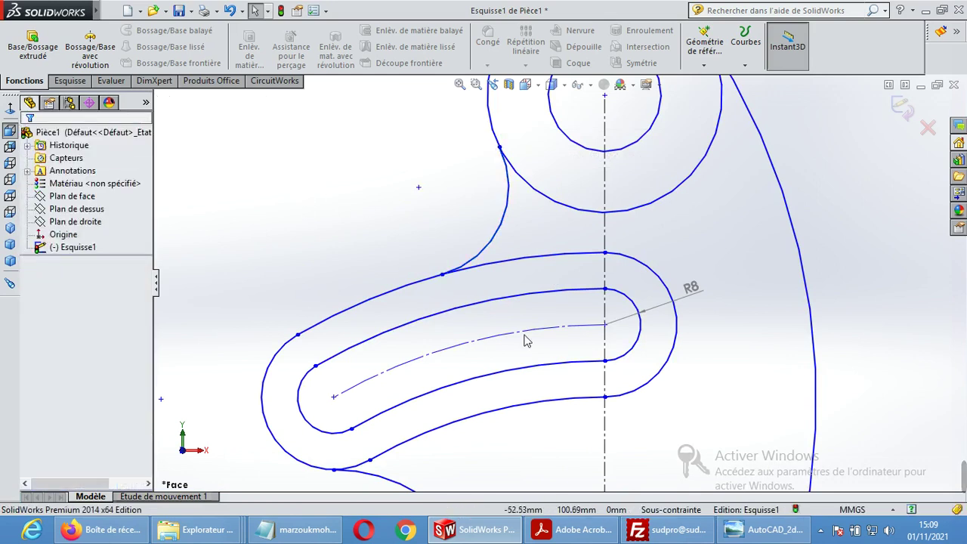
scroll(643, 363, "up", 3)
scroll(643, 363, "up", 2)
scroll(615, 456, "up", 2)
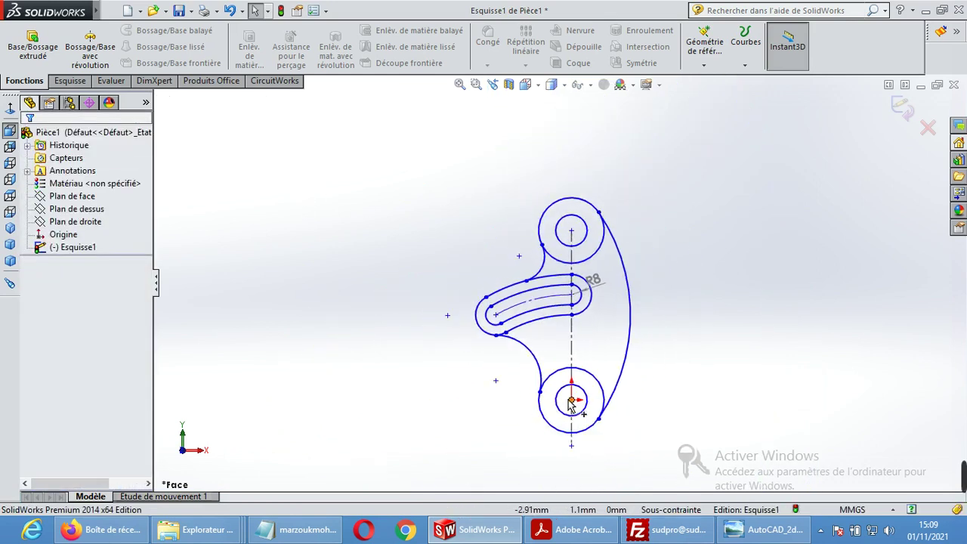
scroll(572, 402, "down", 3)
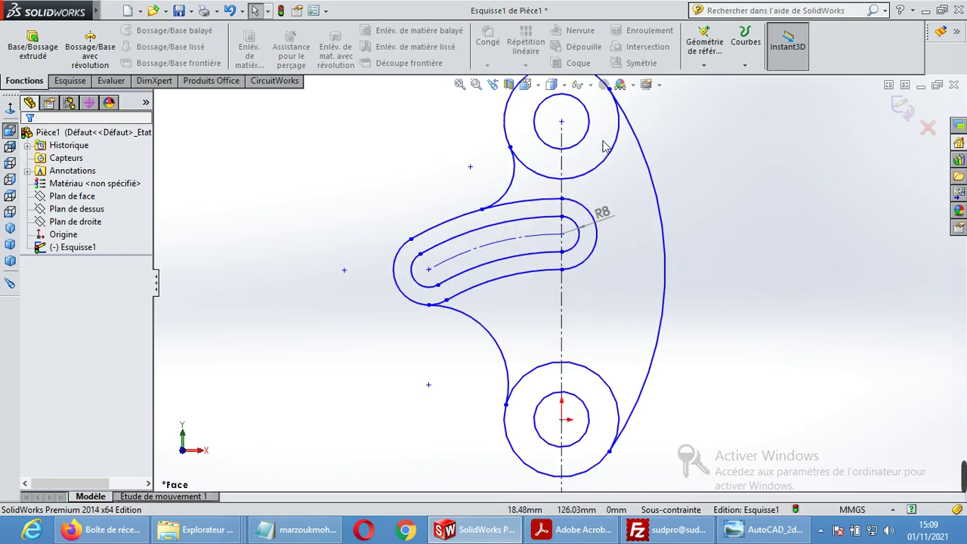
left_click(76, 82)
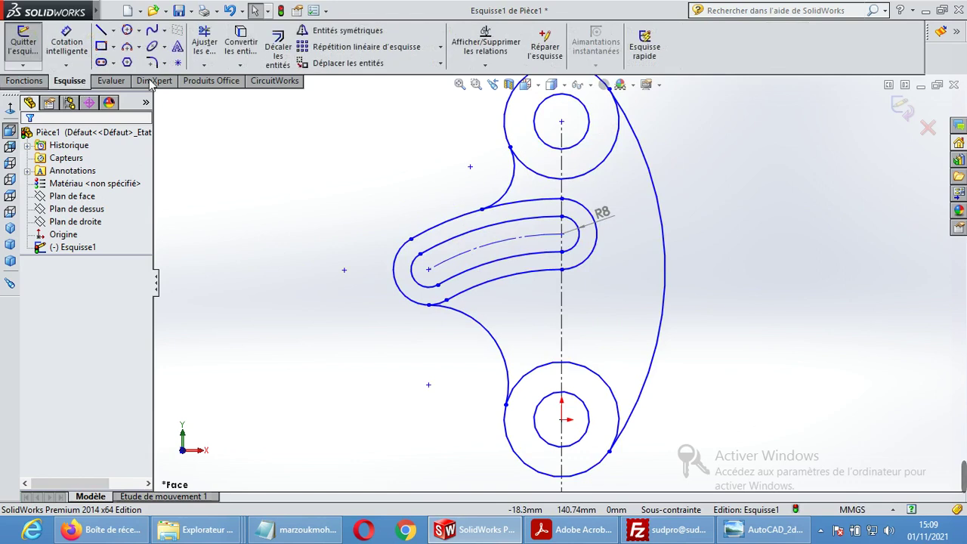
Step: Trim a leftover arc and delete the upper and lower vertical centerlines
left_click(204, 42)
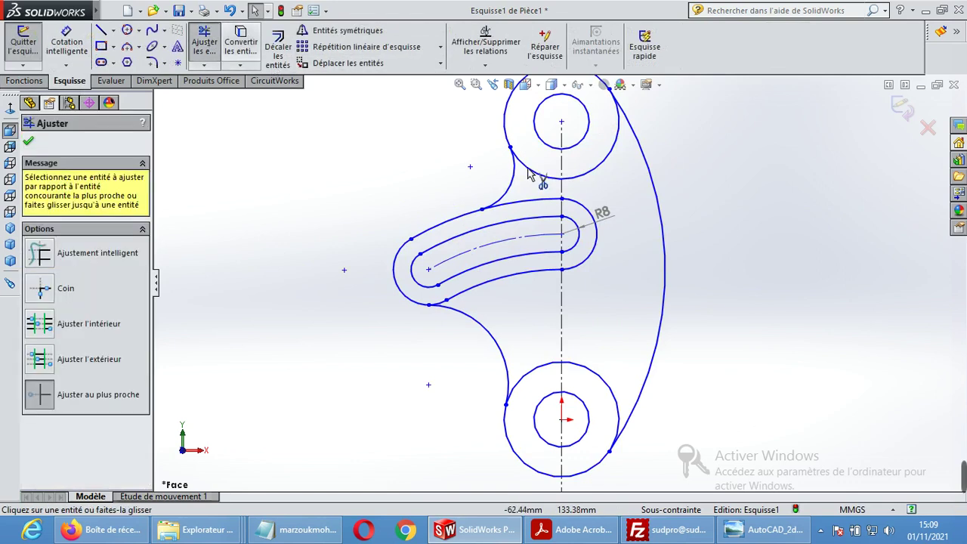
left_click(554, 181)
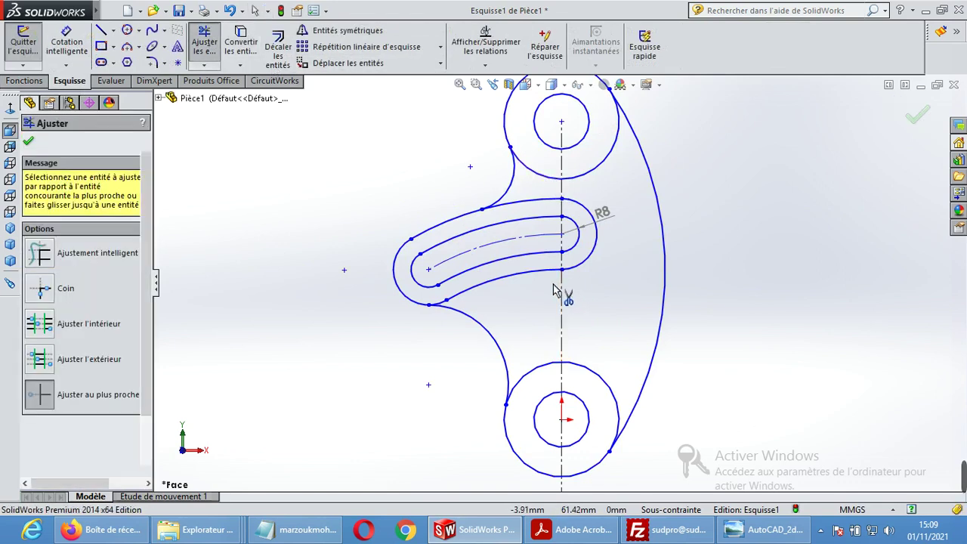
key("Escape")
left_click(563, 302)
key("Delete")
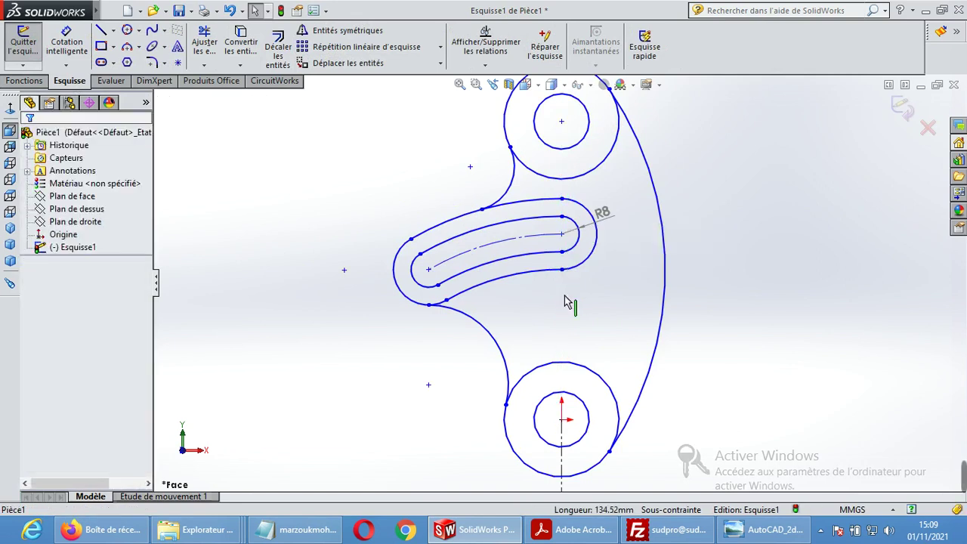
left_click(562, 463)
key("Delete")
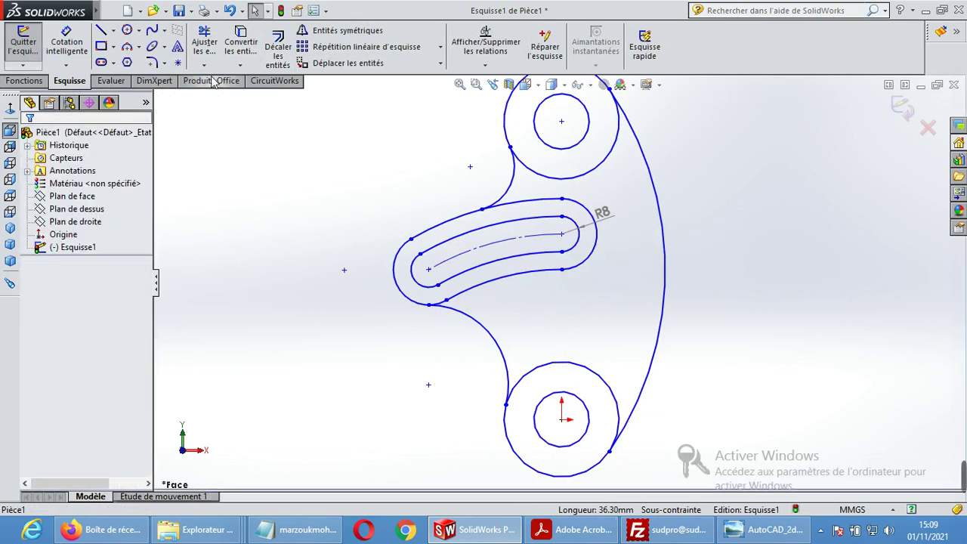
Step: Trim the inner arcs of the upper boss circle and the bottom hole's circle
left_click(204, 42)
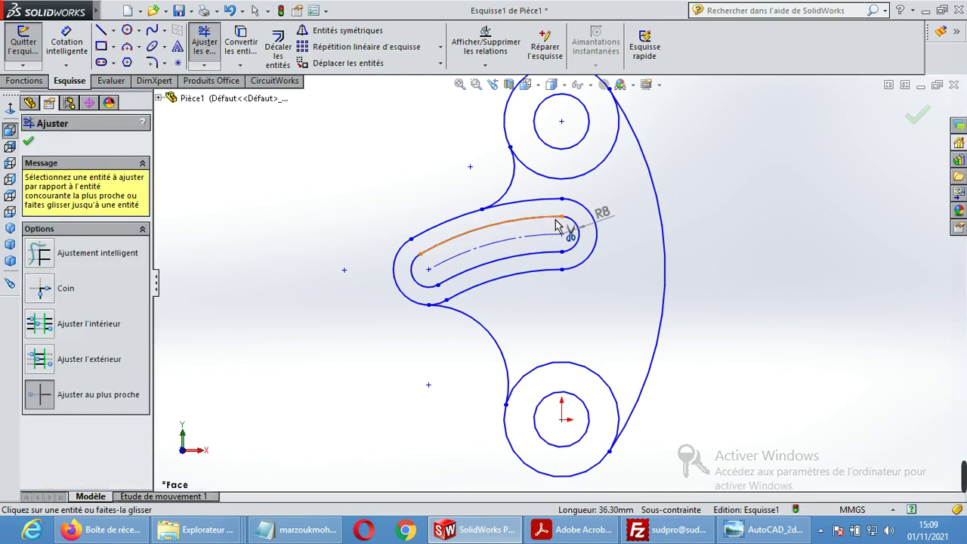
left_click(563, 181)
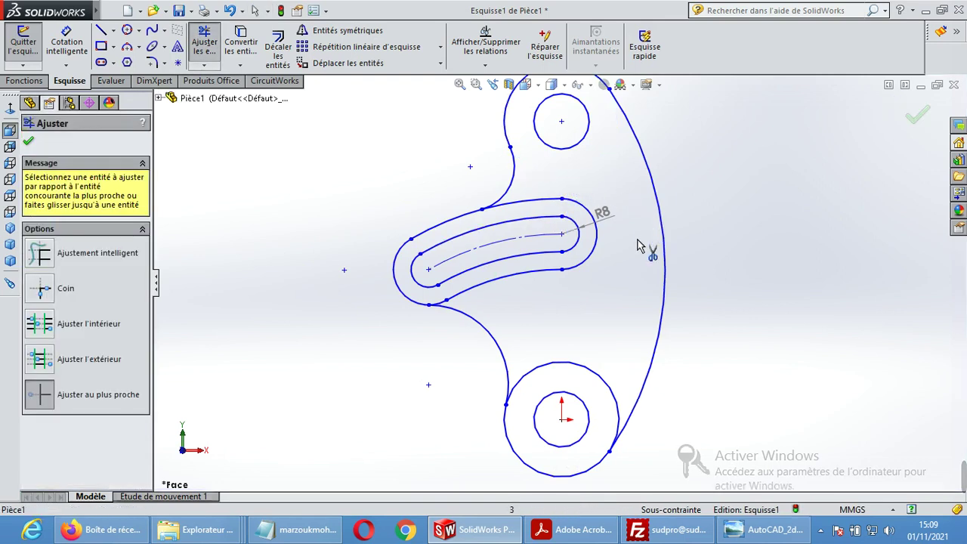
left_click(594, 374)
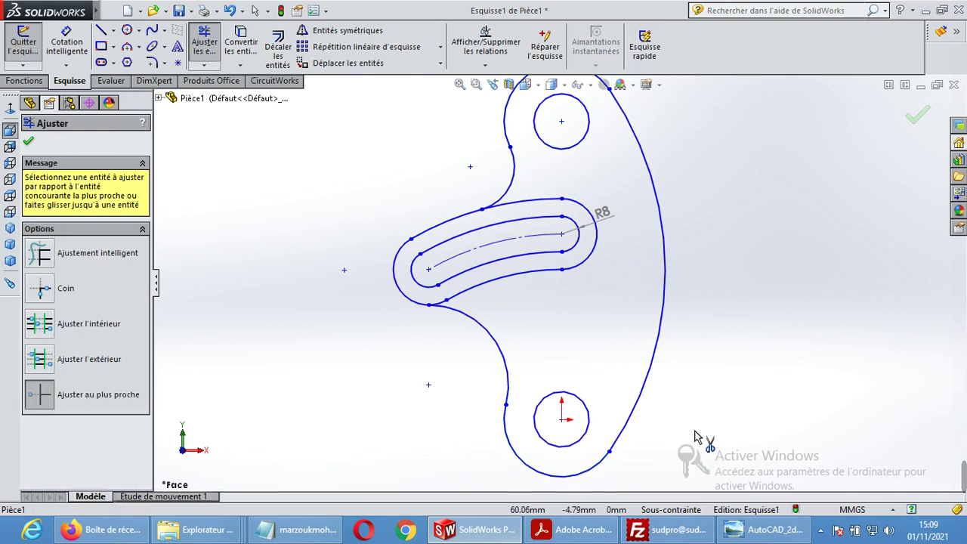
left_click(29, 143)
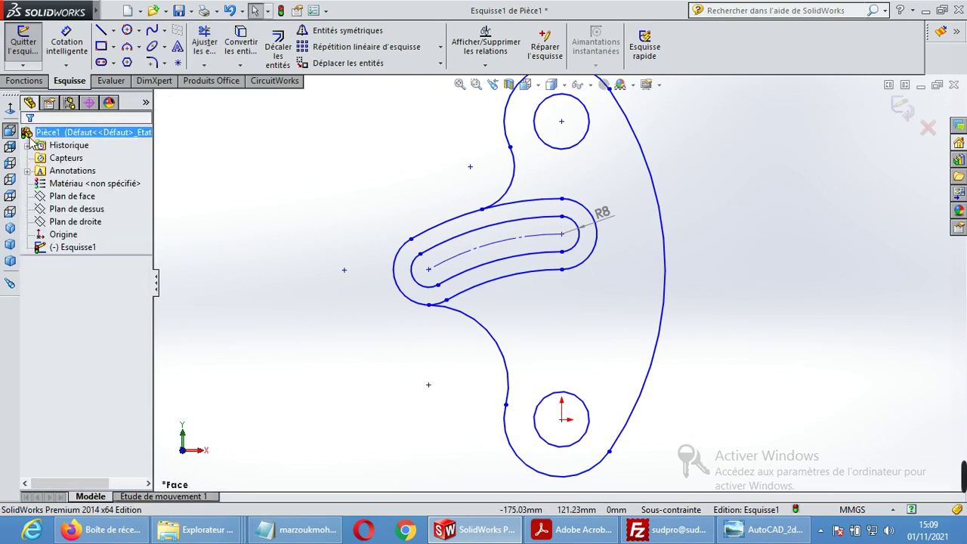
left_click(27, 81)
left_click(34, 47)
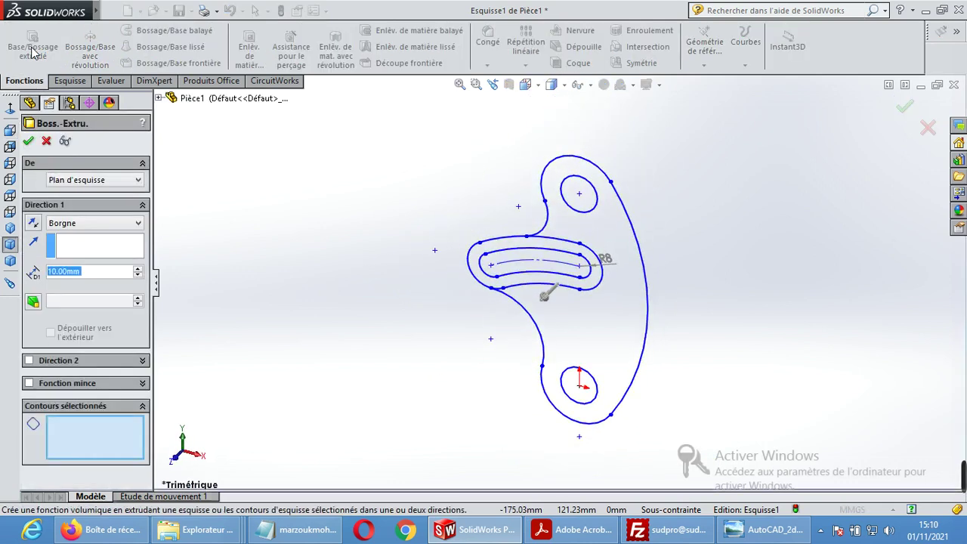
left_click(46, 141)
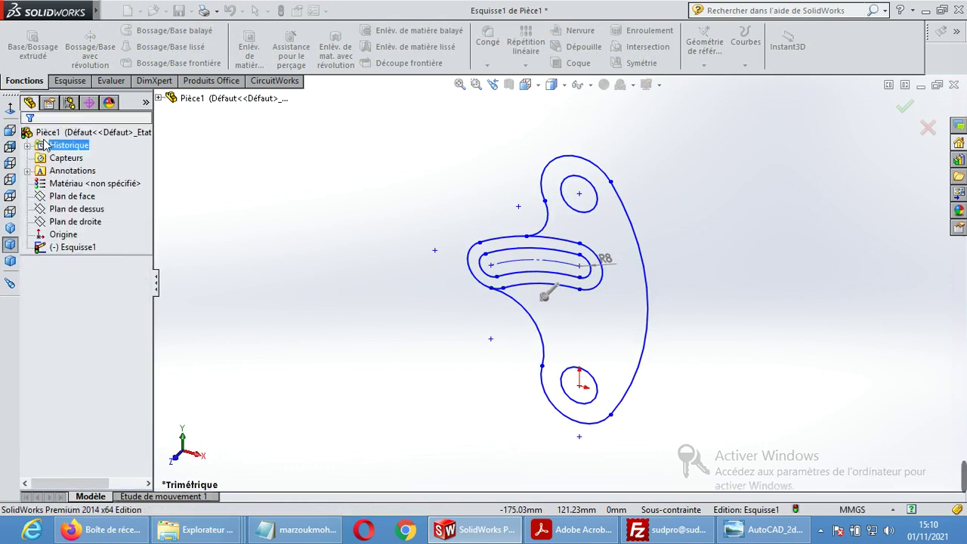
left_click(634, 228)
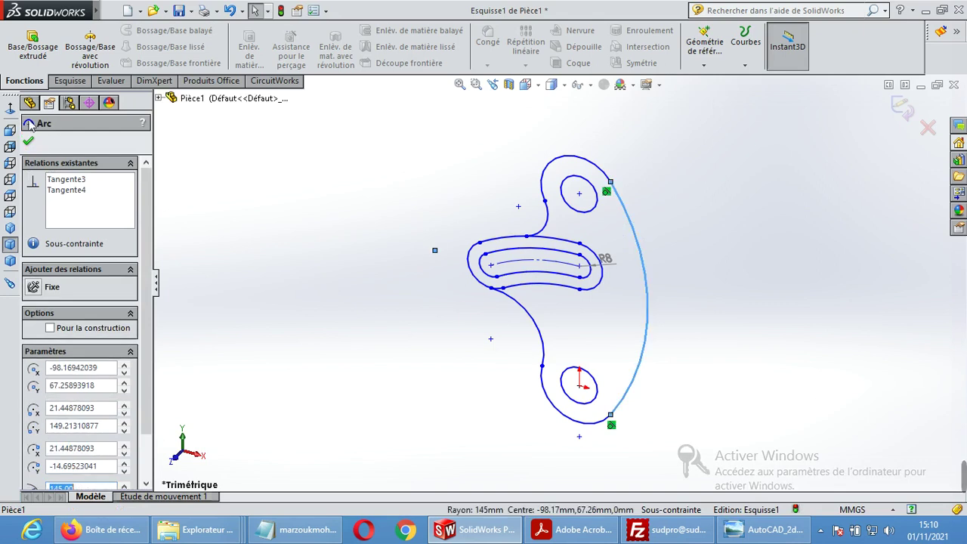
left_click(11, 110)
left_click(730, 278)
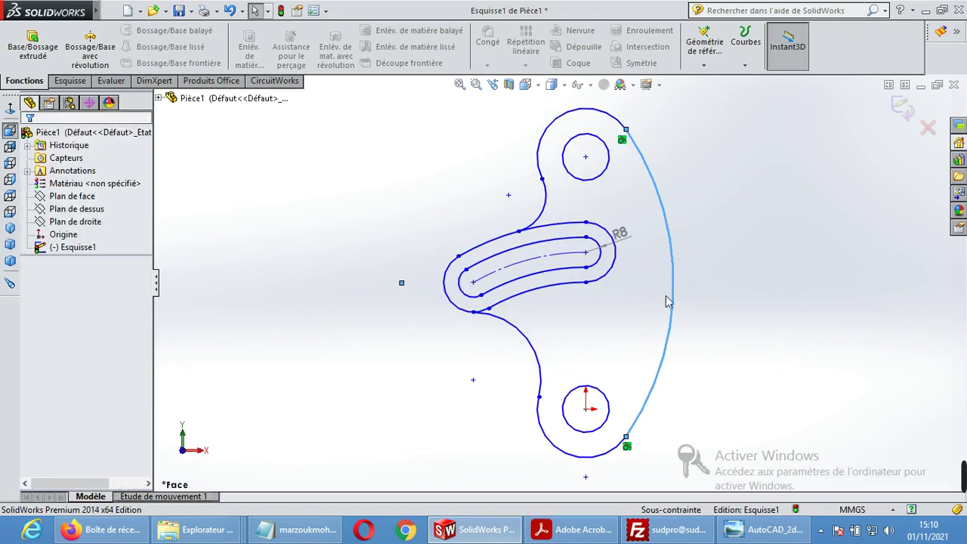
scroll(512, 408, "down", 2)
scroll(510, 353, "down", 1)
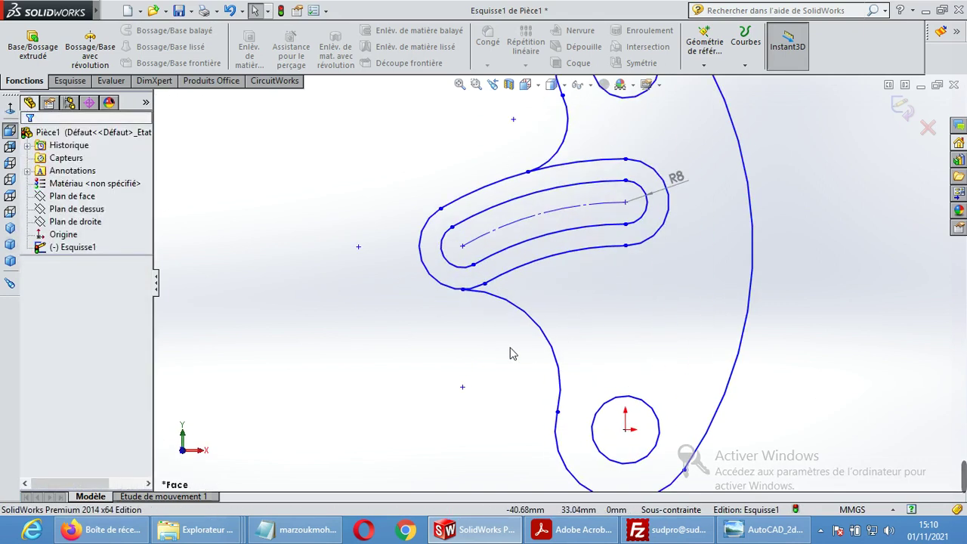
left_click(88, 81)
Step: Trim the outer slot's lower edge, a short leftover segment, rounded right end and top edge
left_click(204, 41)
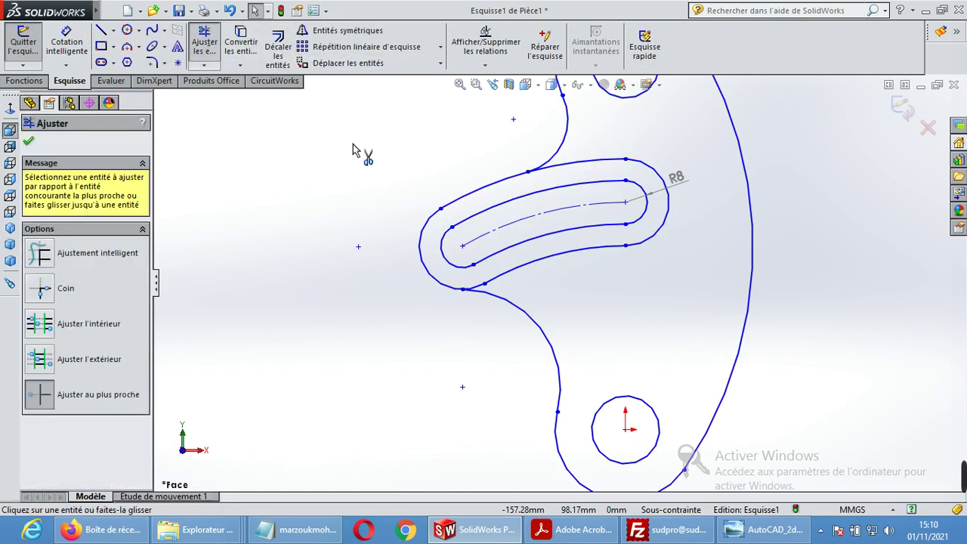
left_click(512, 261)
left_click(479, 289)
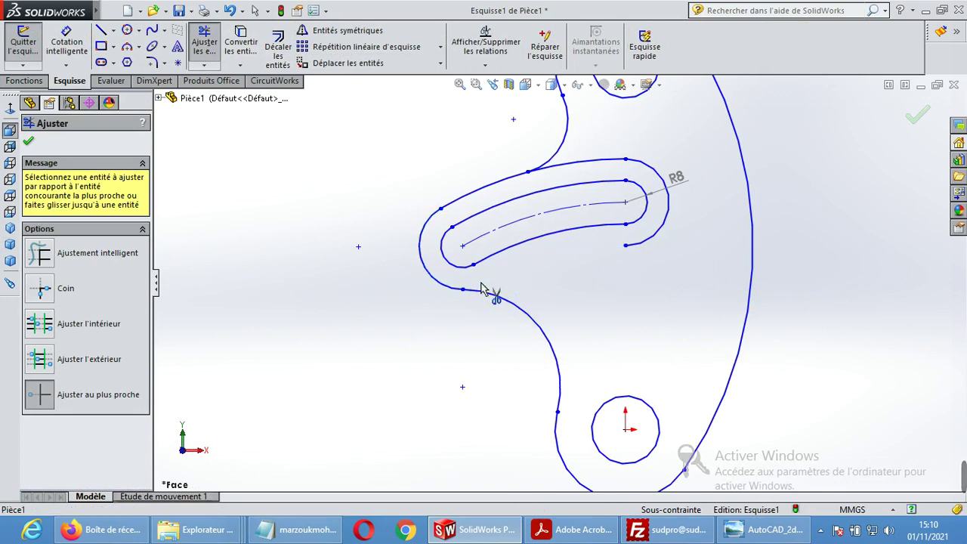
left_click(668, 217)
left_click(606, 161)
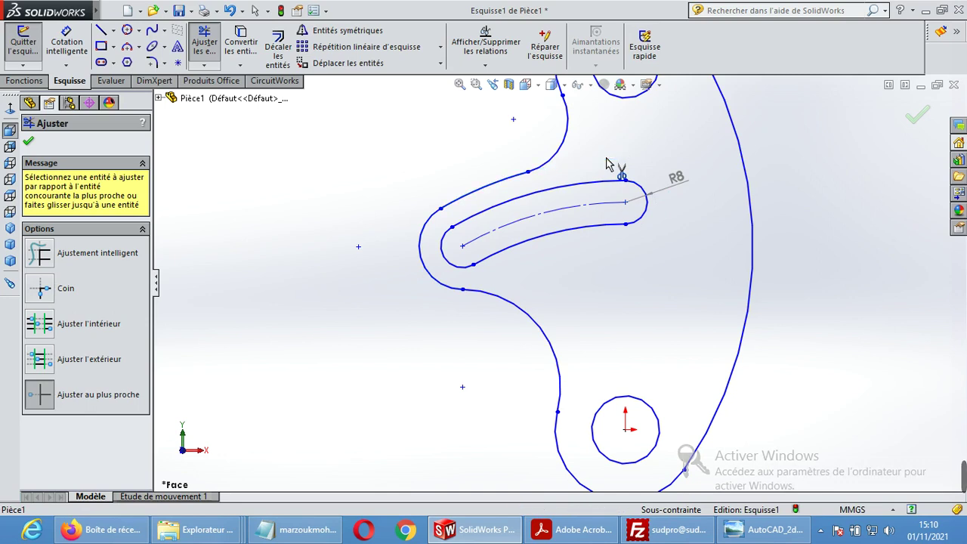
scroll(681, 335, "up", 2)
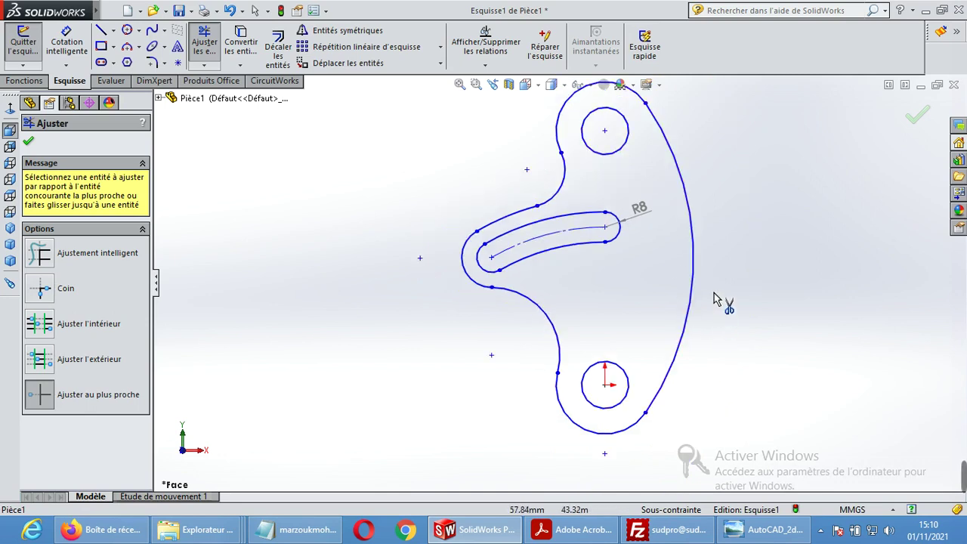
scroll(726, 302, "up", 1)
left_click(28, 141)
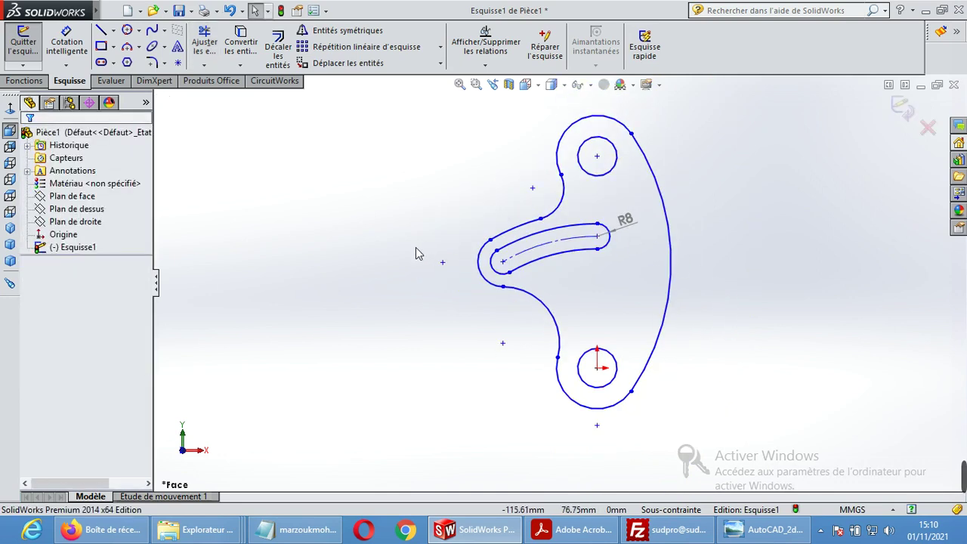
left_click(36, 82)
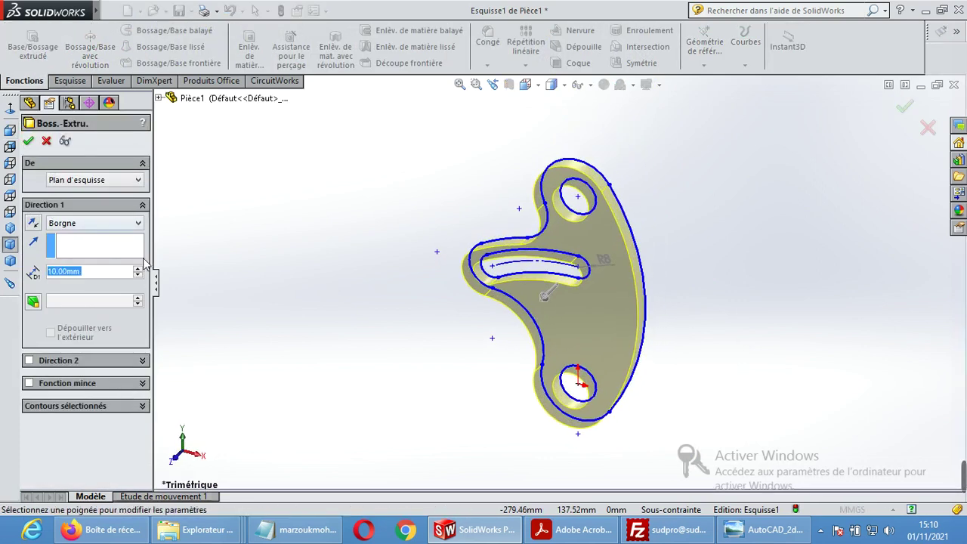
Step: Extrude the lever profile 20 mm blind, then orbit the part to inspect its thickness
left_click(138, 268)
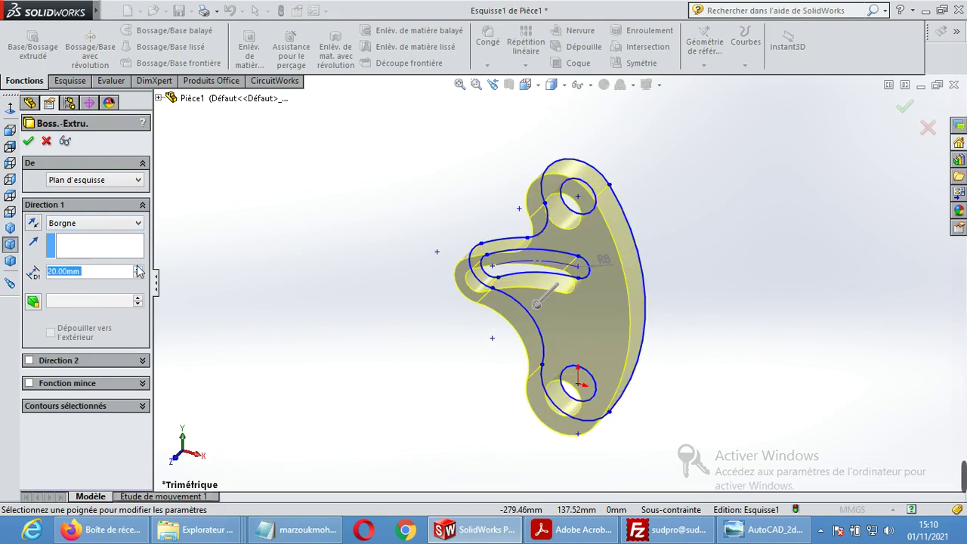
left_click(29, 142)
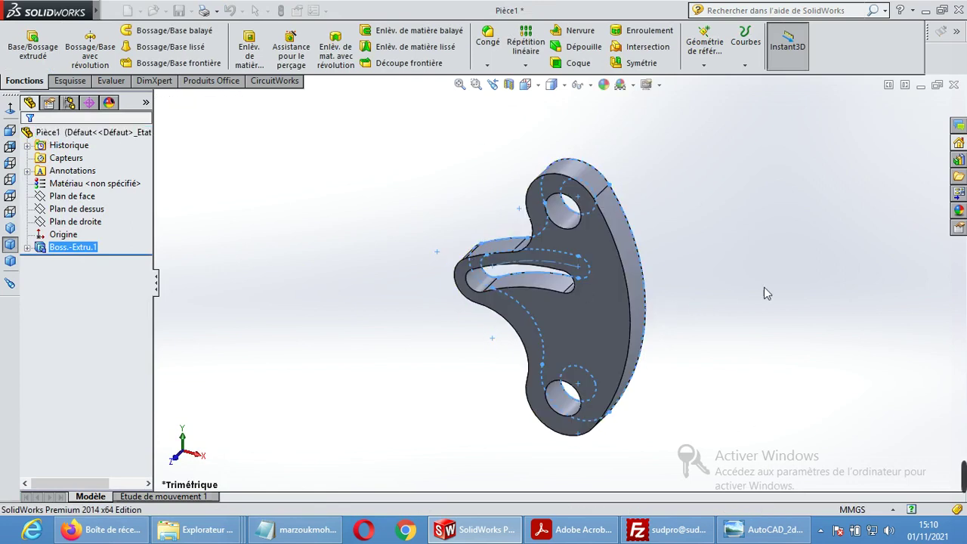
mouse_move(720, 316)
middle_mouse_down()
mouse_move(736, 216)
mouse_move(797, 274)
mouse_move(730, 318)
mouse_move(826, 259)
middle_mouse_up()
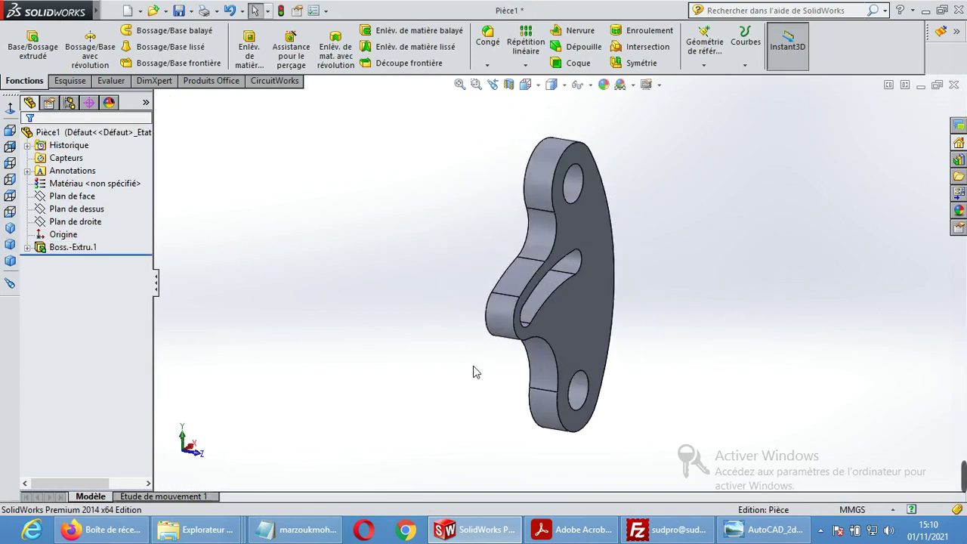
mouse_move(487, 365)
middle_mouse_down()
mouse_move(426, 305)
mouse_move(416, 371)
mouse_move(425, 348)
mouse_move(426, 365)
middle_mouse_up()
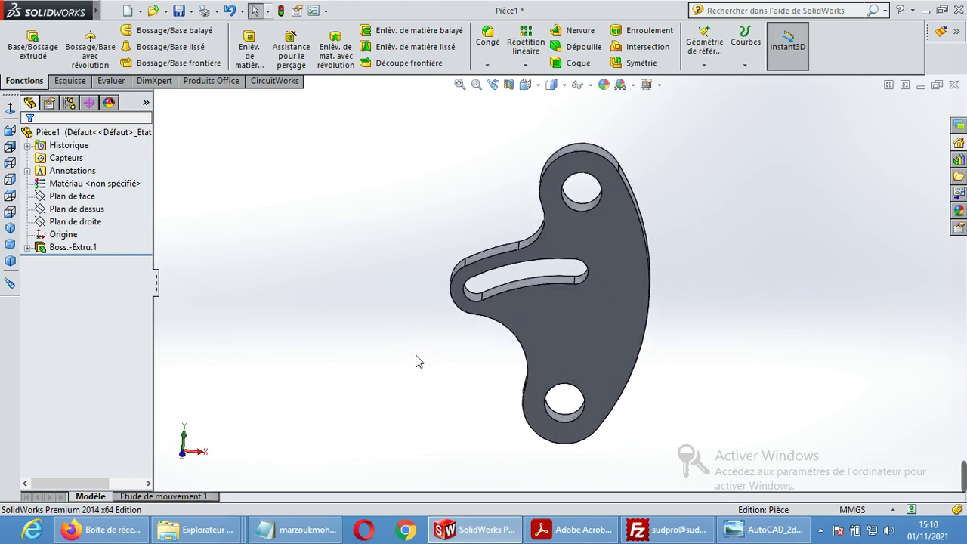
mouse_move(687, 352)
middle_mouse_down()
mouse_move(690, 281)
mouse_move(682, 349)
middle_mouse_up()
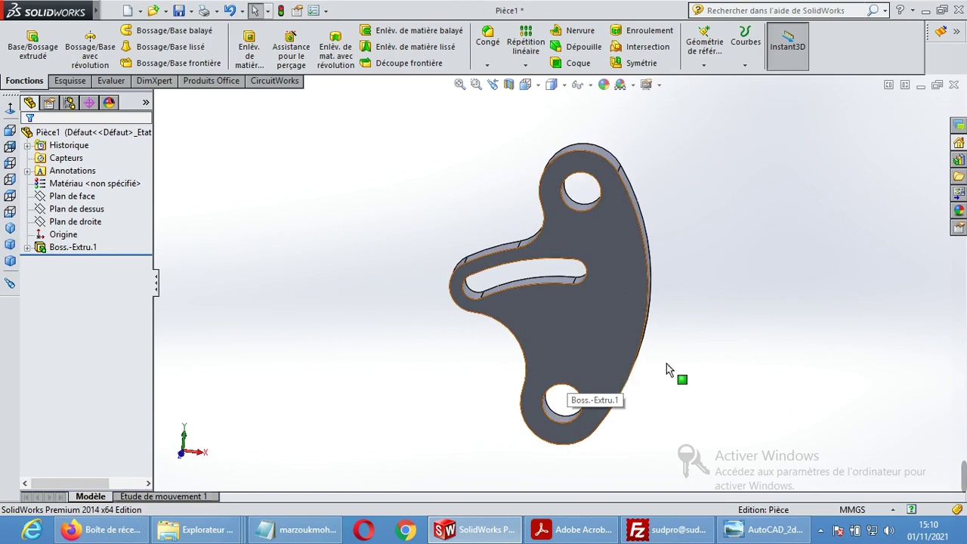
mouse_move(682, 347)
middle_mouse_down()
mouse_move(695, 300)
mouse_move(698, 348)
middle_mouse_up()
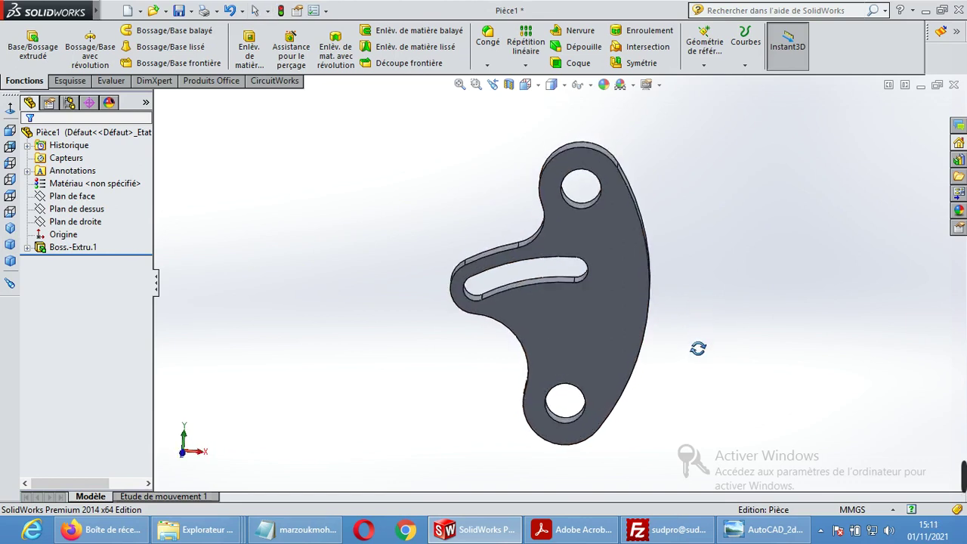